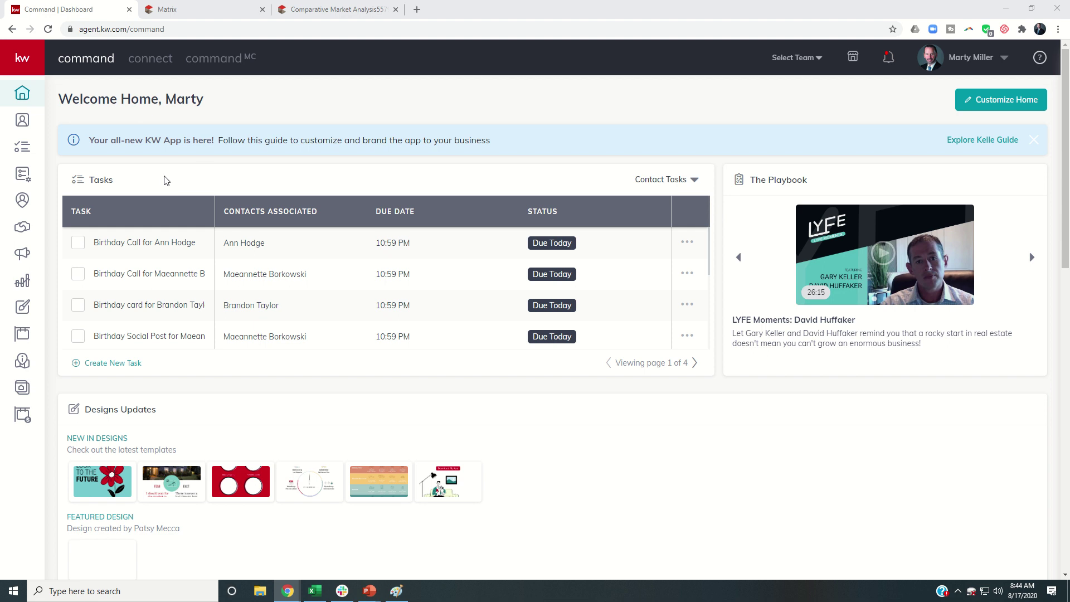
# Go from the Command dashboard to the Designs area with its My Design Templates gallery
pyautogui.click(21, 315)
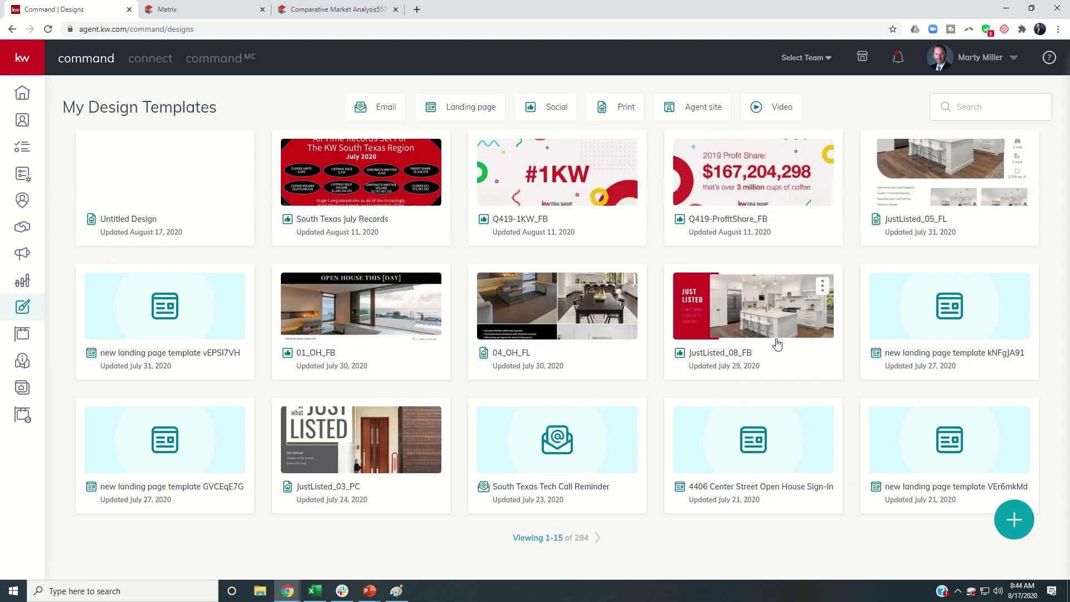
# Create a new Print design and continue to the print template library
pyautogui.click(1014, 520)
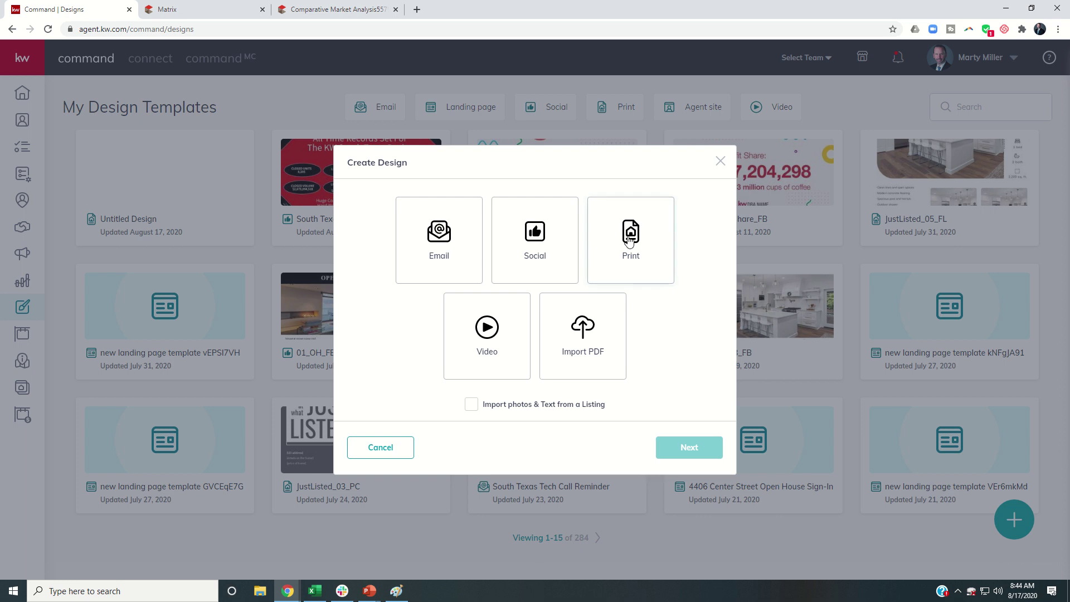
pyautogui.click(629, 241)
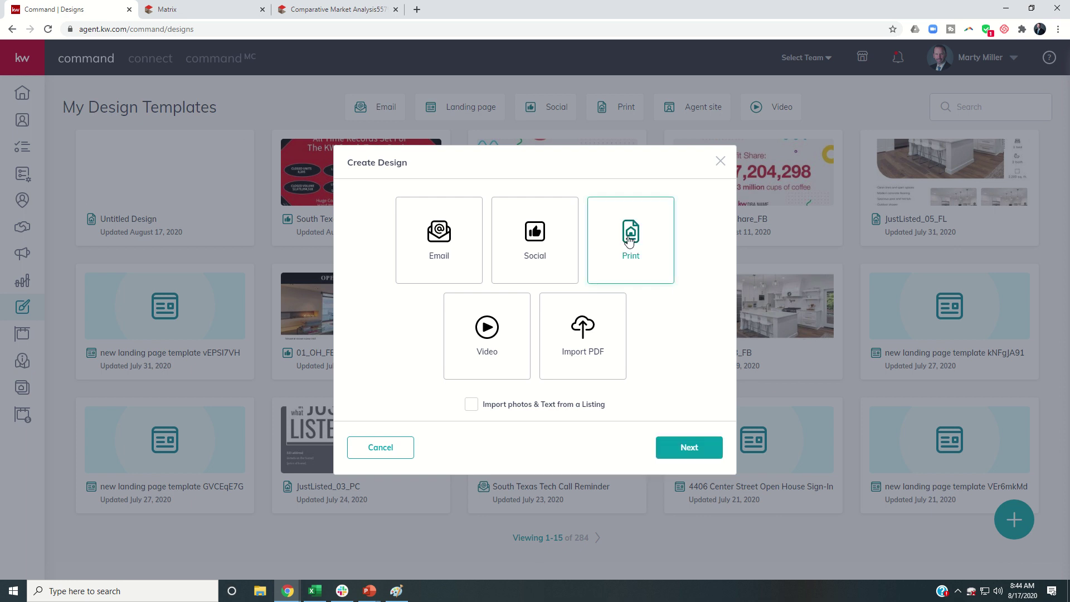
pyautogui.click(688, 448)
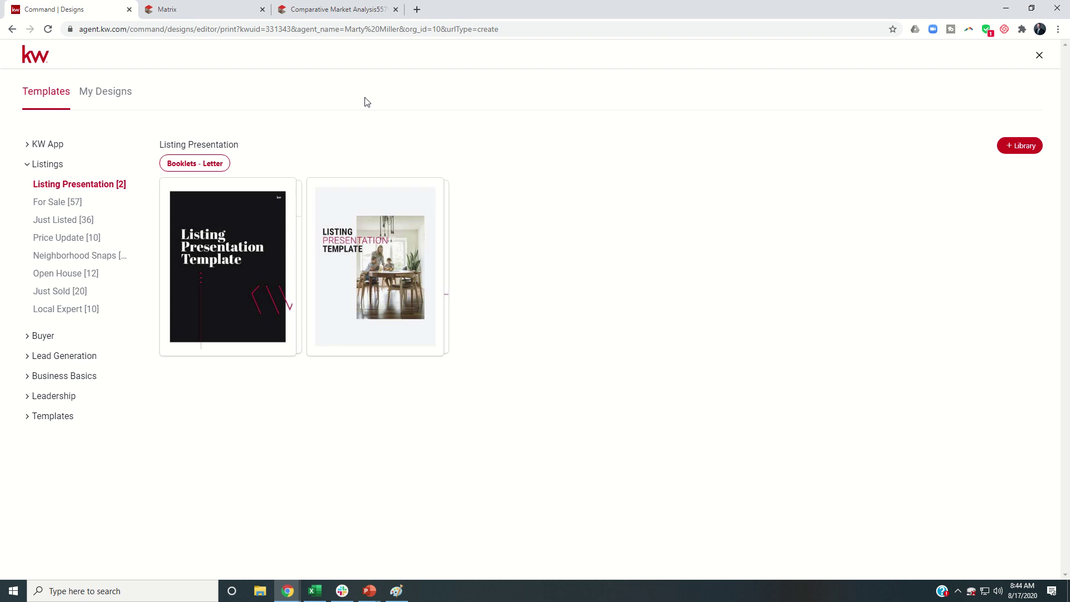
# Use the Classic-01 Listing Presentation template as an 8.5x11in booklet
pyautogui.moveTo(388, 270)
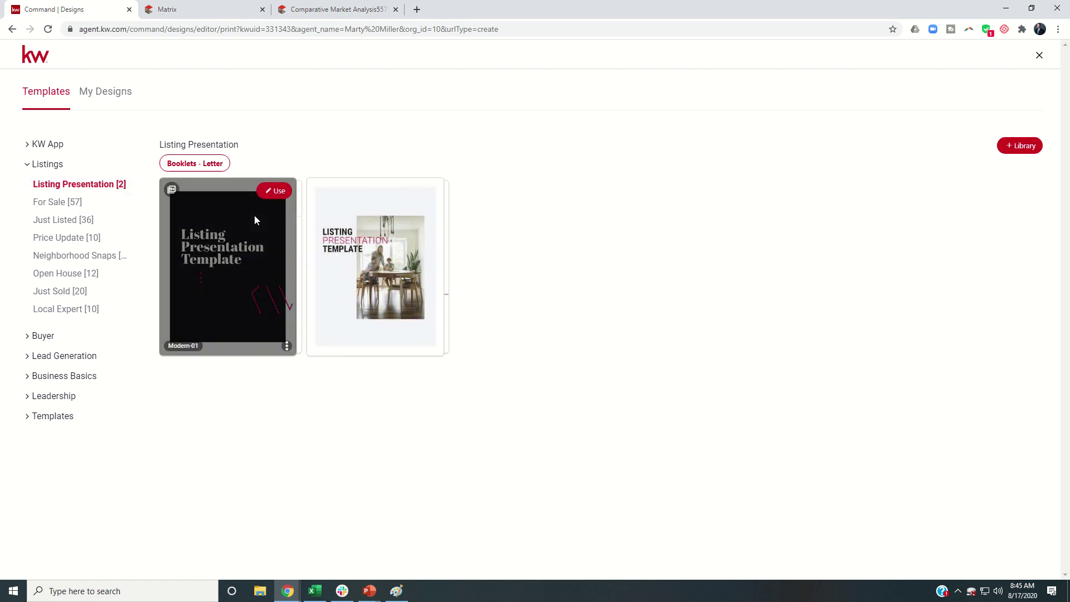
pyautogui.moveTo(274, 221)
pyautogui.moveTo(353, 222)
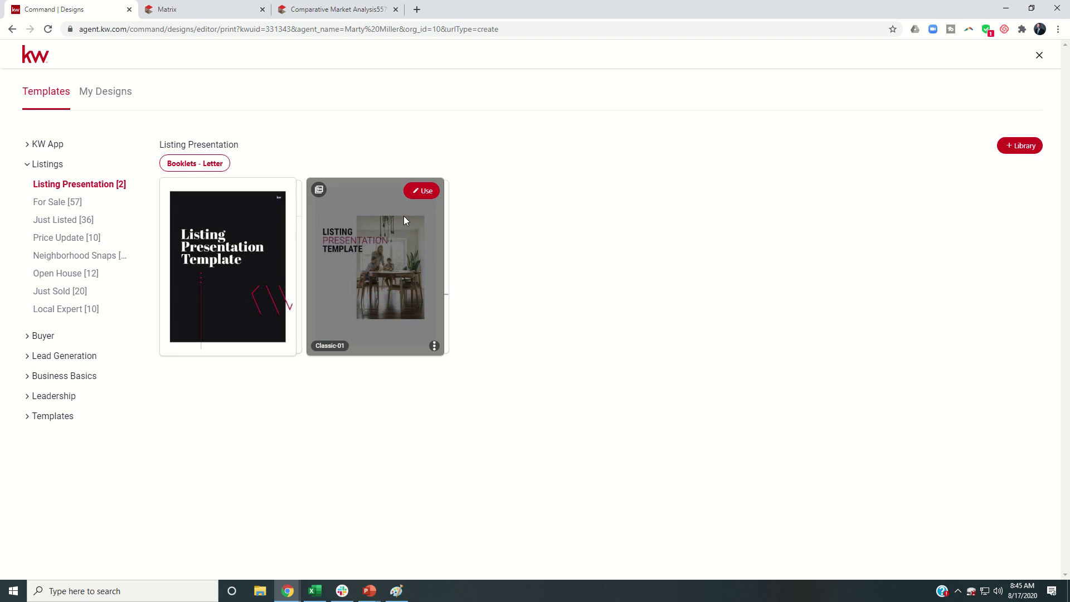
pyautogui.click(423, 192)
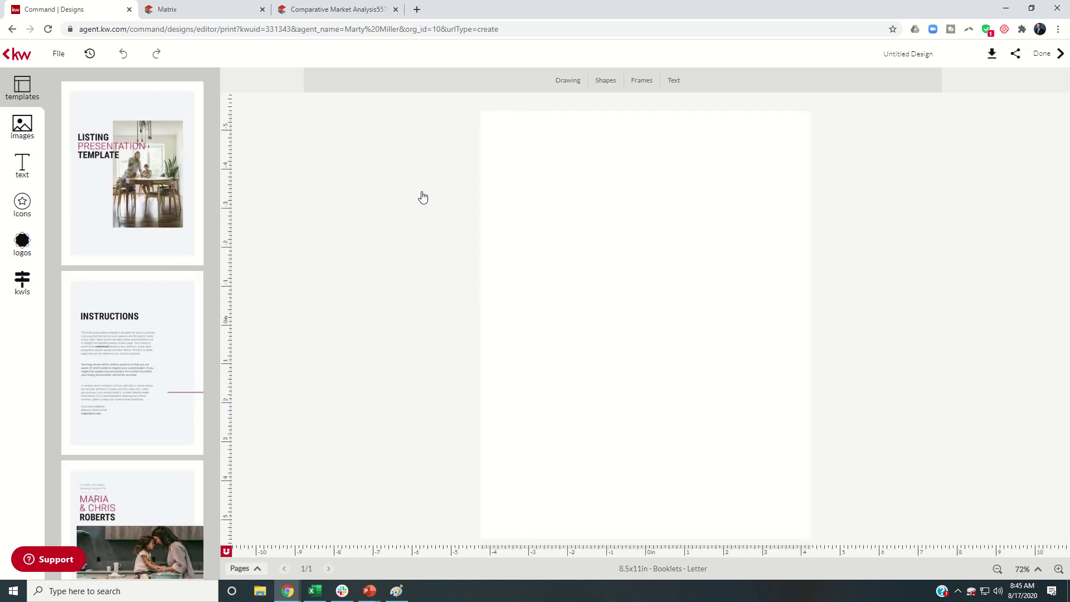
# Find the custom consultation family-photo cover among the template pages and add it as page 2
pyautogui.moveTo(138, 170)
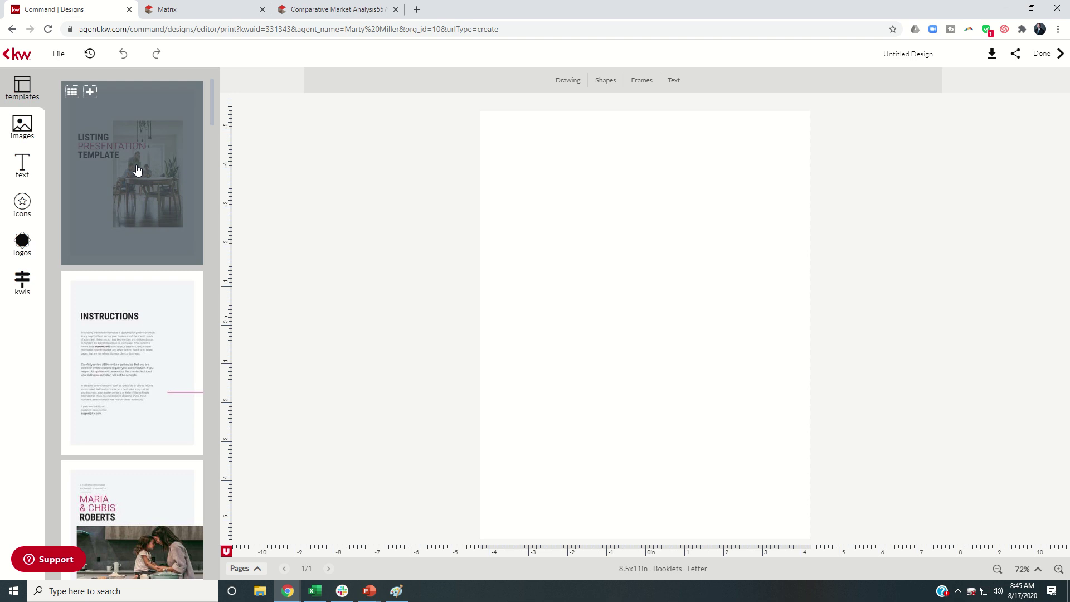
pyautogui.scroll(-10, 137, 170)
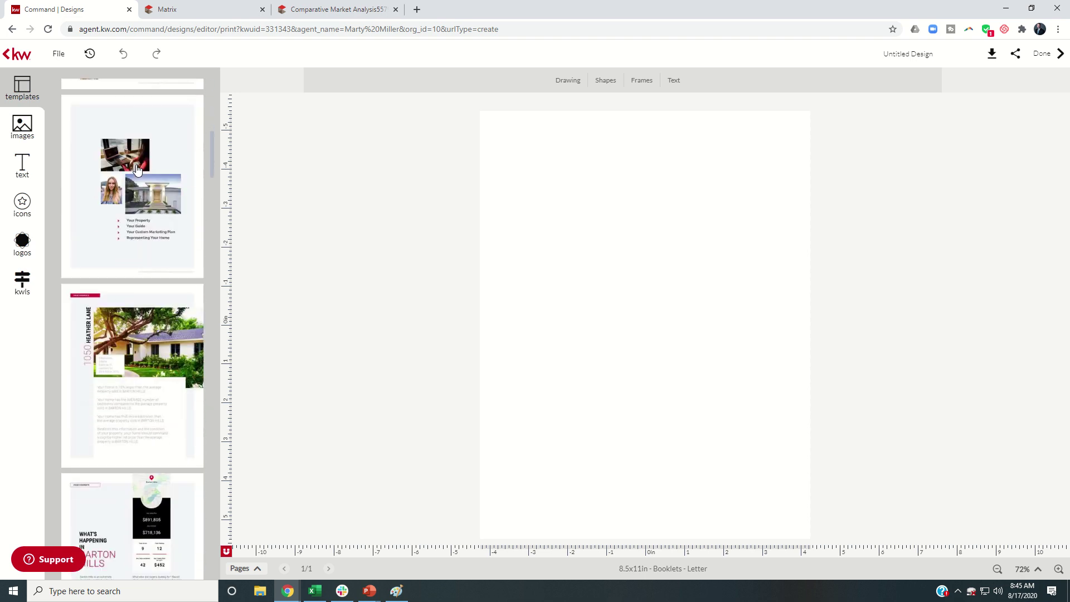
pyautogui.scroll(-10, 137, 169)
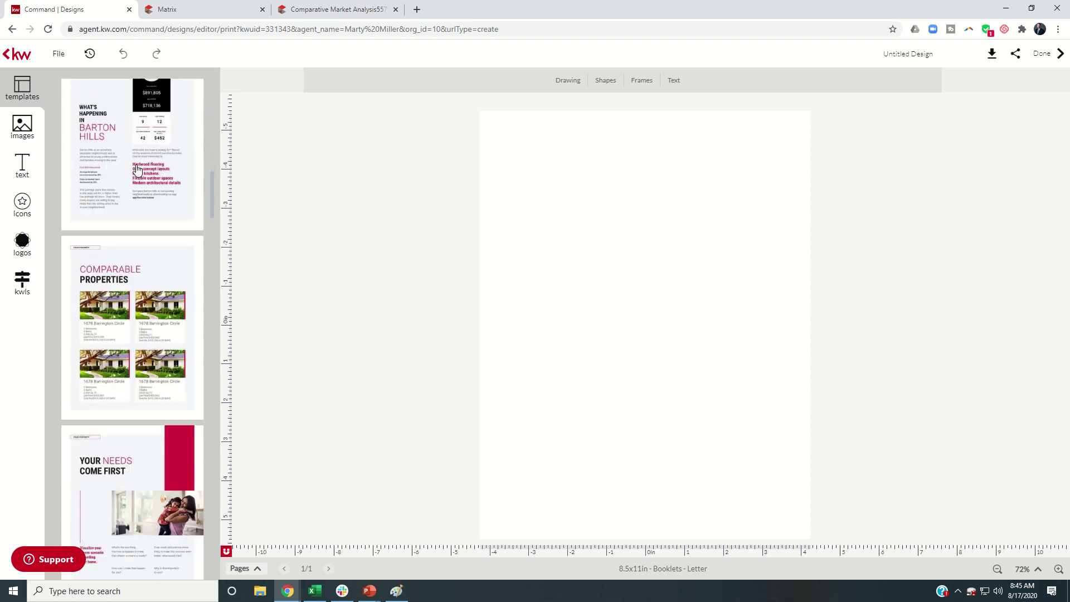
pyautogui.scroll(-8, 138, 169)
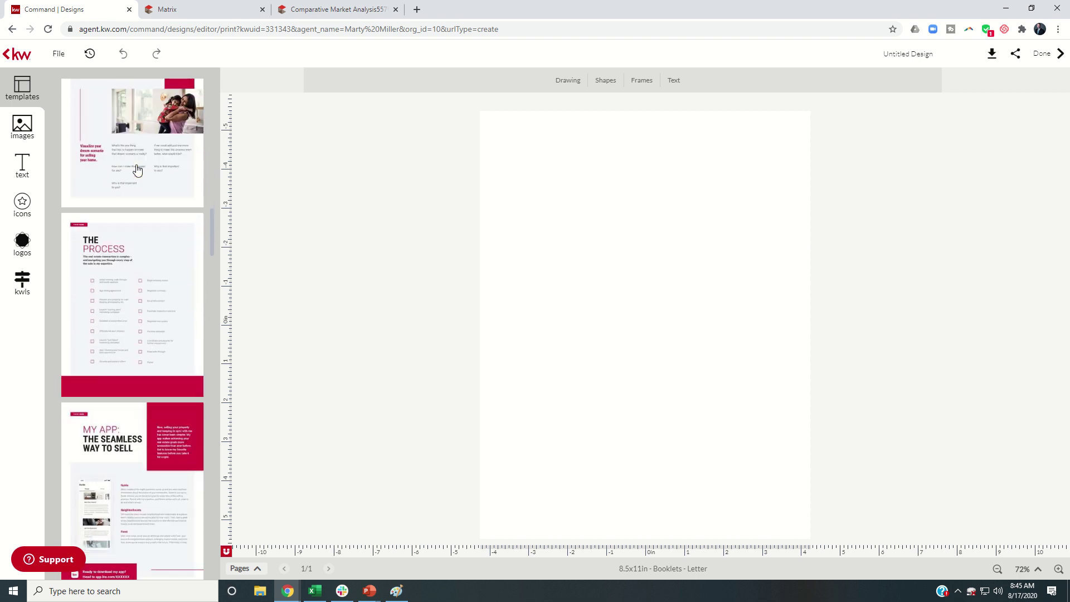
pyautogui.scroll(-10, 137, 170)
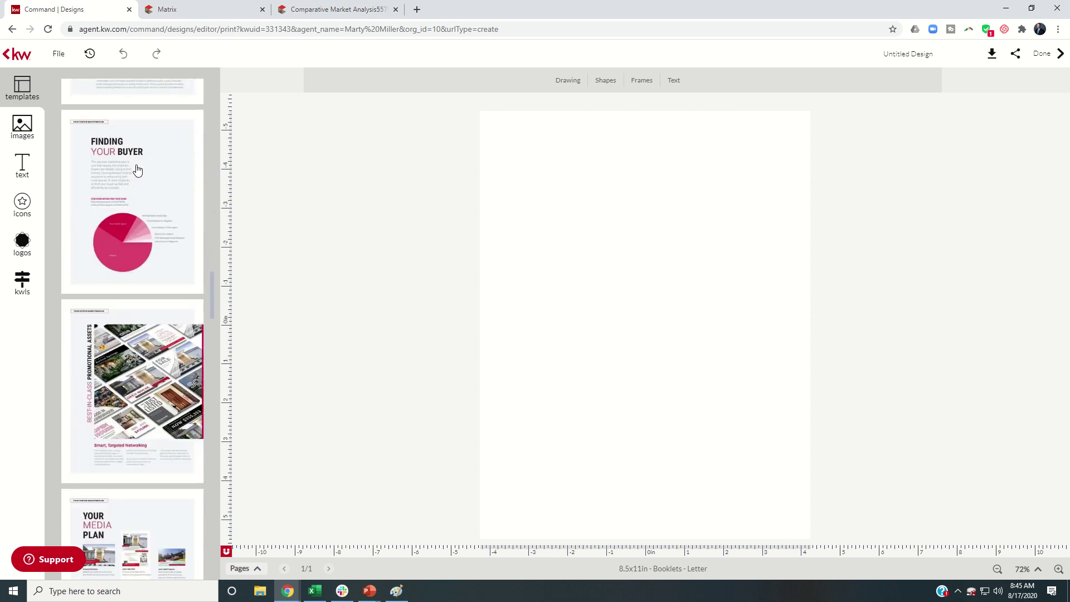
pyautogui.scroll(-10, 138, 170)
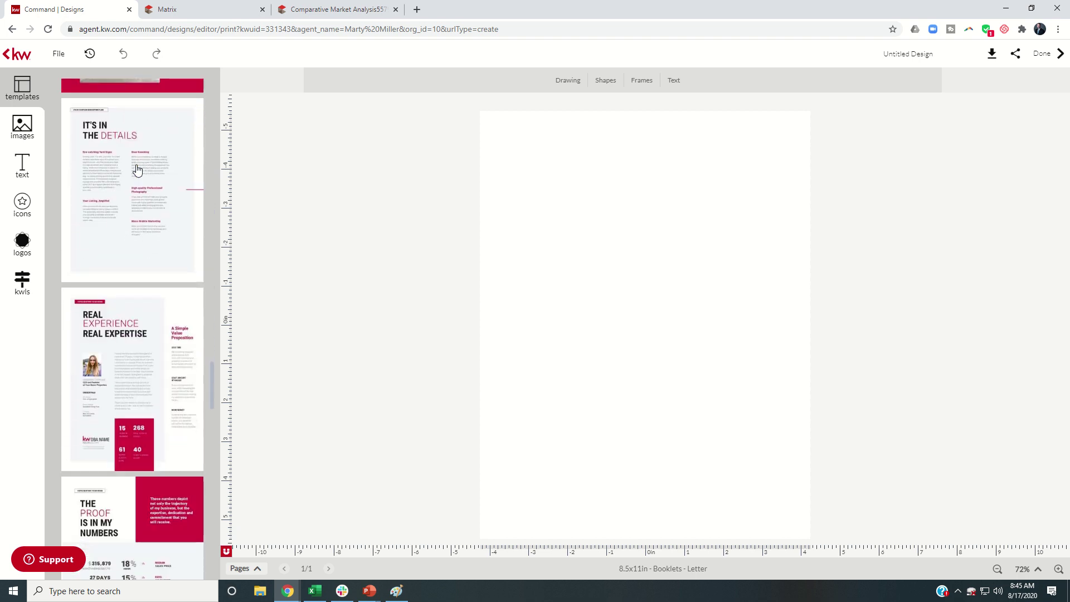
pyautogui.scroll(-10, 137, 170)
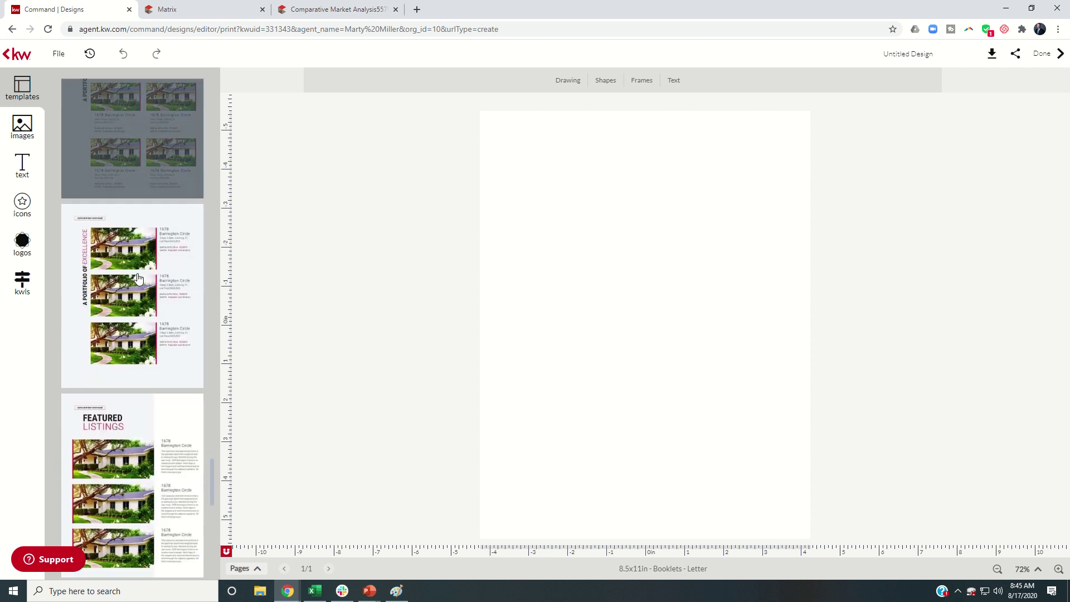
pyautogui.scroll(-8, 140, 282)
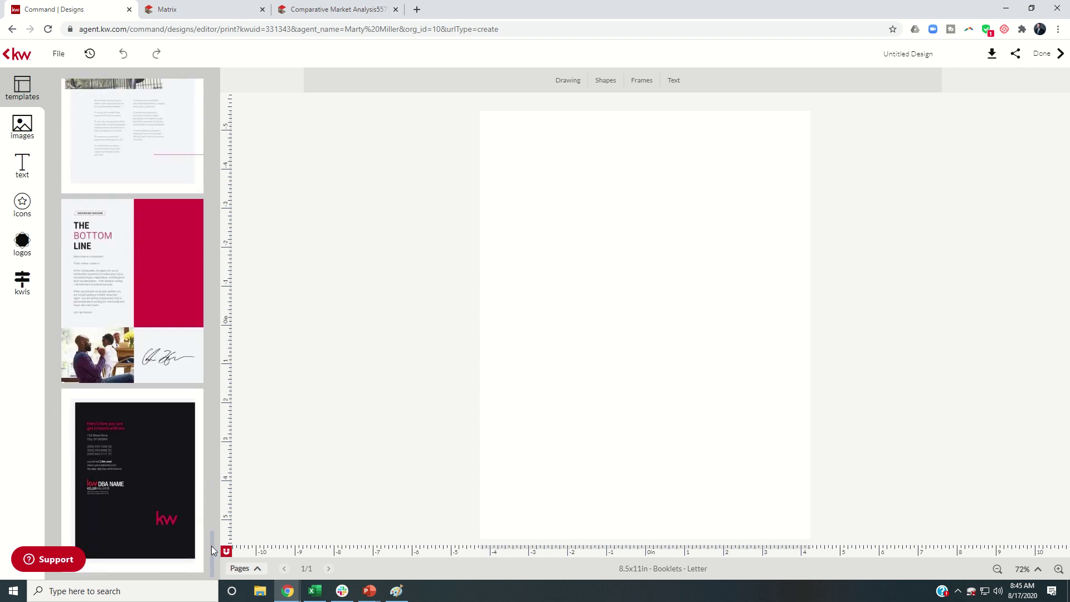
pyautogui.moveTo(209, 546); pyautogui.dragTo(201, 117)
pyautogui.scroll(3, 201, 116)
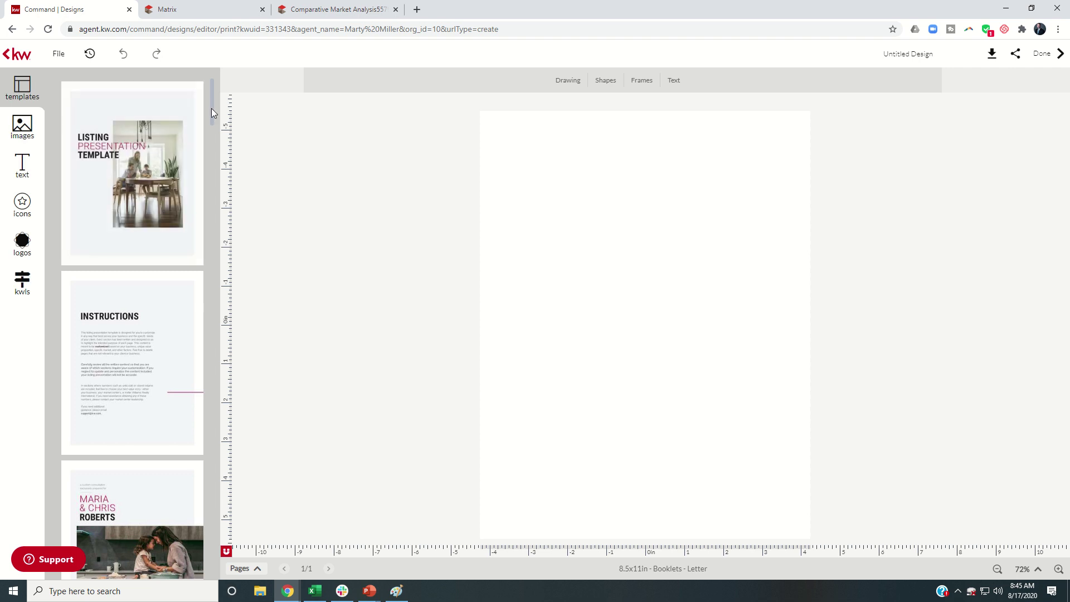
pyautogui.scroll(-1, 167, 150)
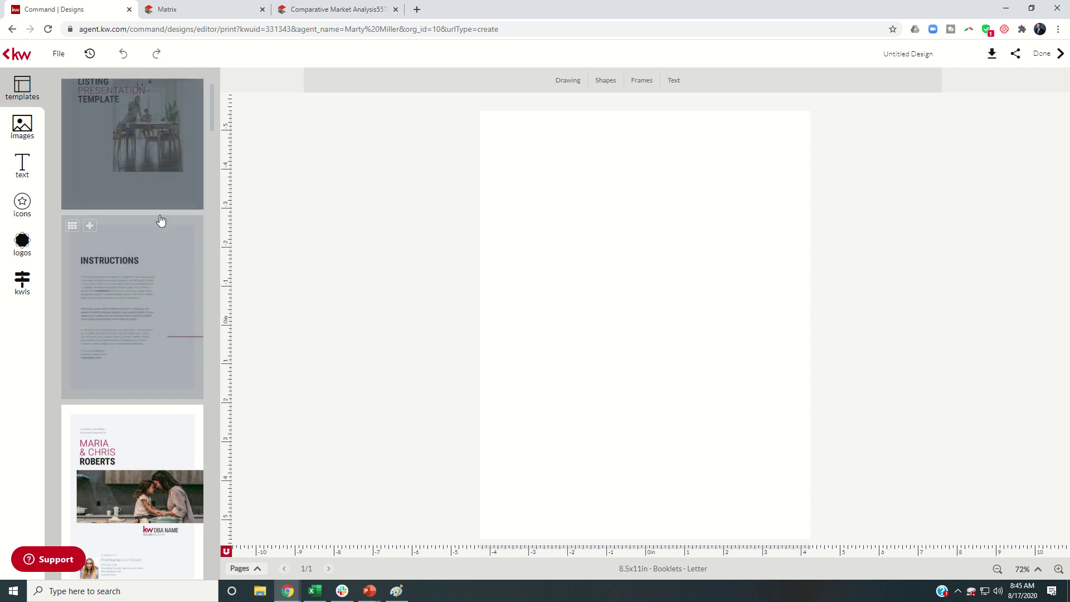
pyautogui.scroll(-3, 172, 259)
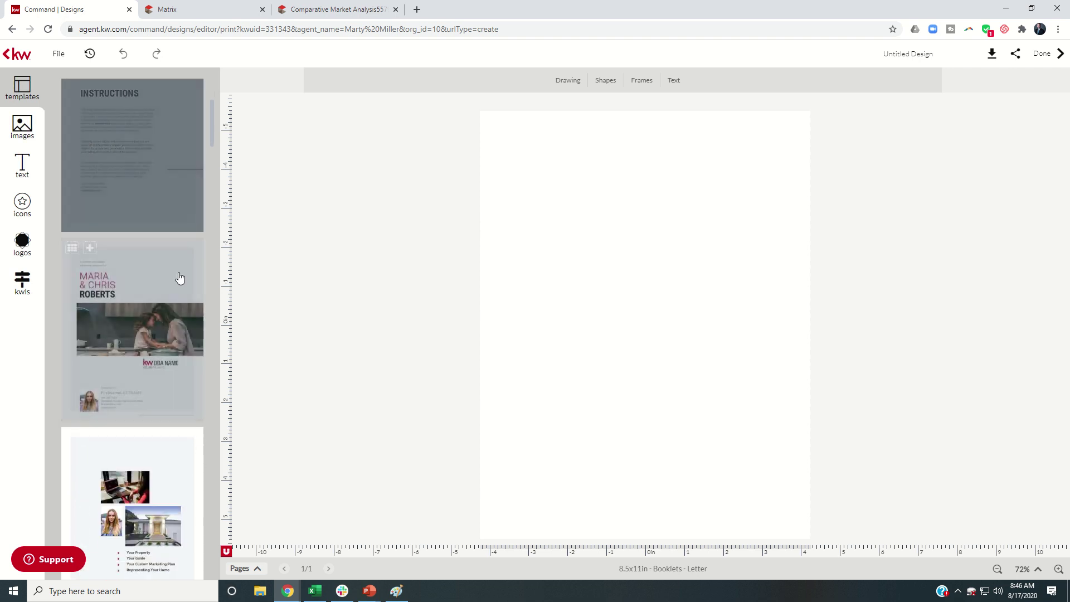
pyautogui.scroll(-1, 172, 292)
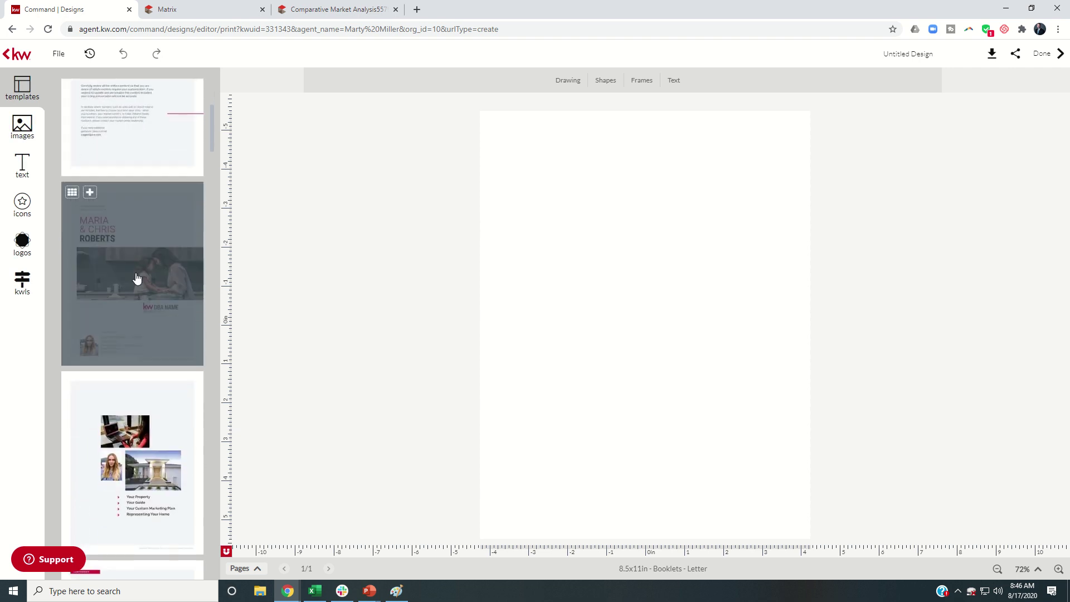
pyautogui.click(89, 192)
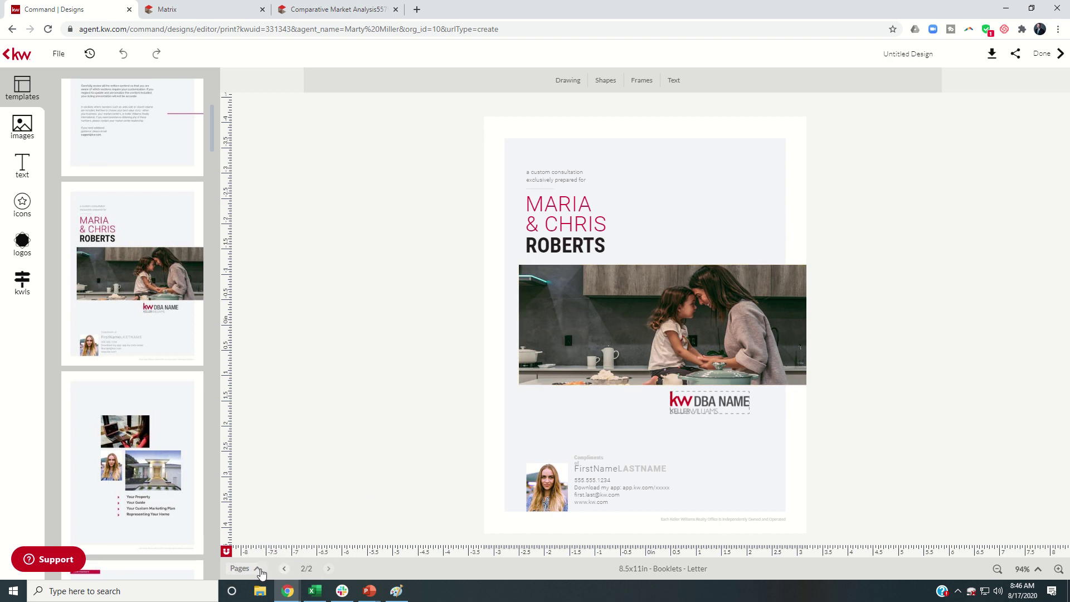
# Delete the blank page 1 so the consultation cover remains the only page
pyautogui.click(258, 569)
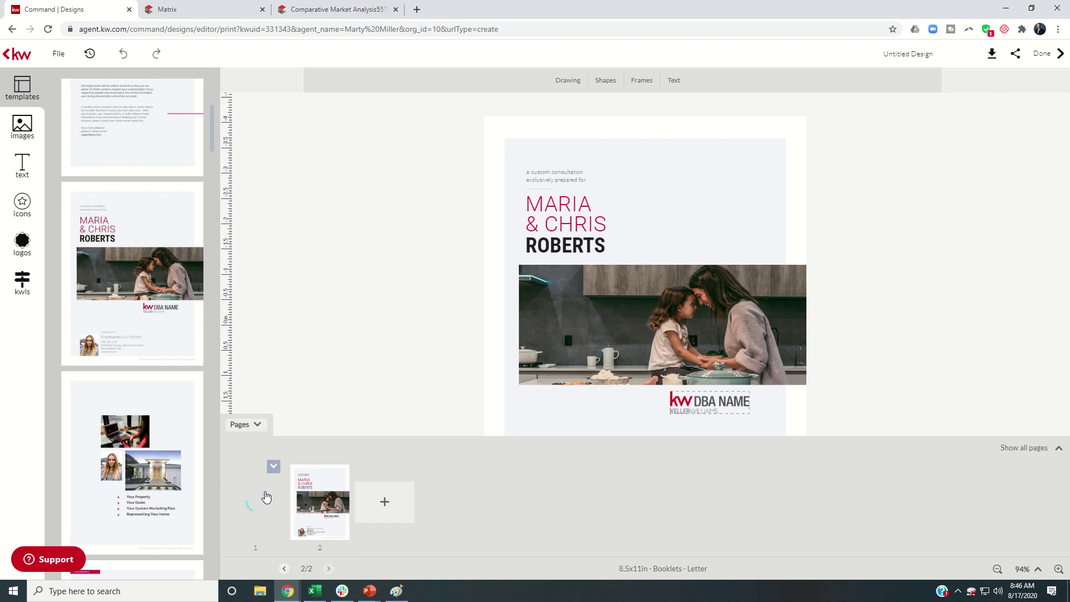
pyautogui.click(273, 465)
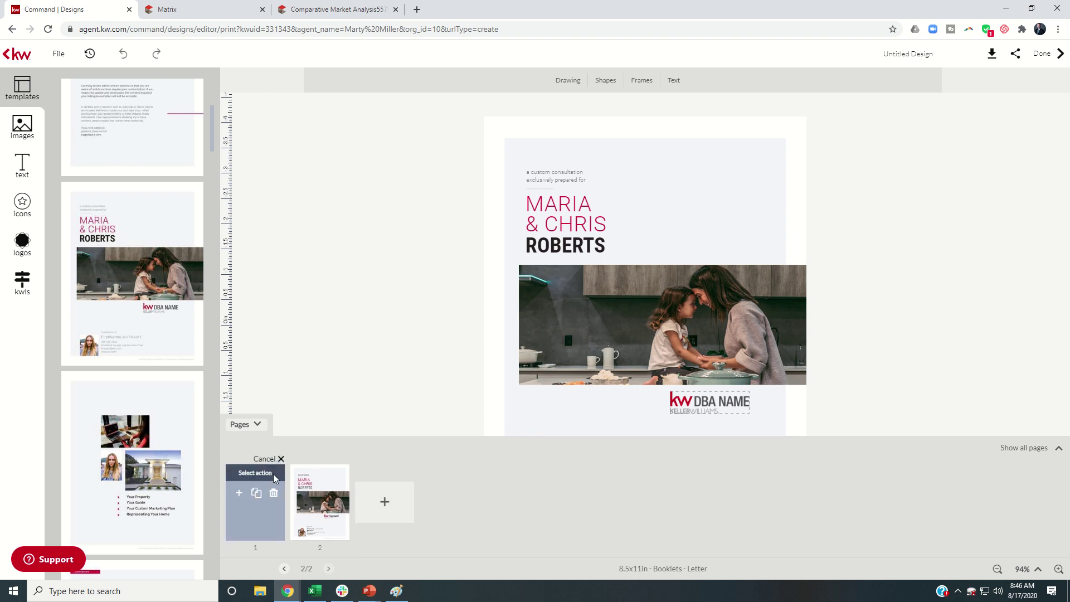
pyautogui.click(274, 494)
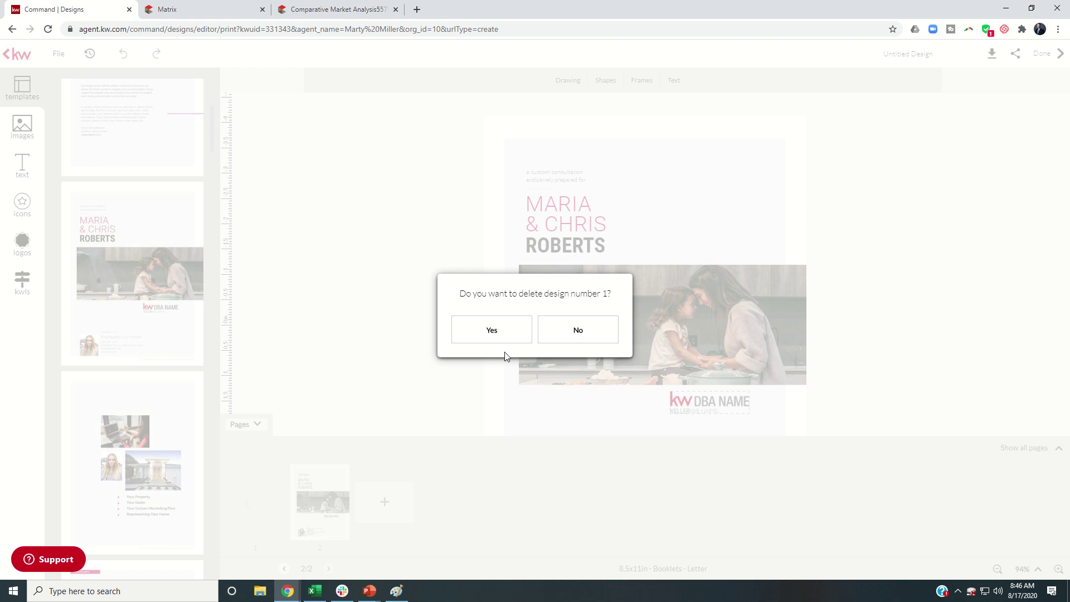
pyautogui.click(492, 330)
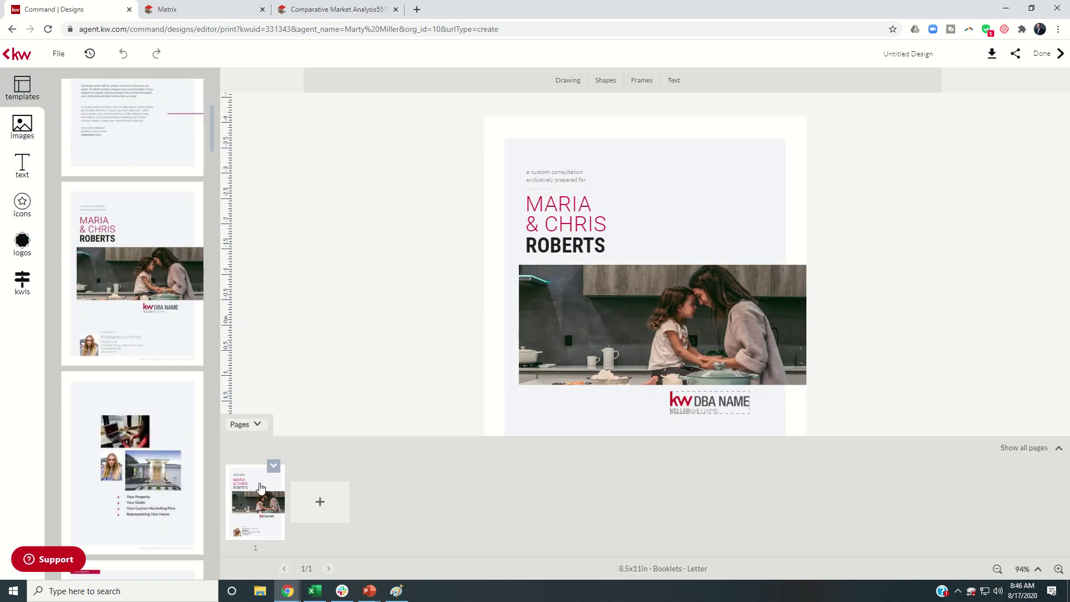
pyautogui.moveTo(170, 288)
pyautogui.scroll(-2, 165, 279)
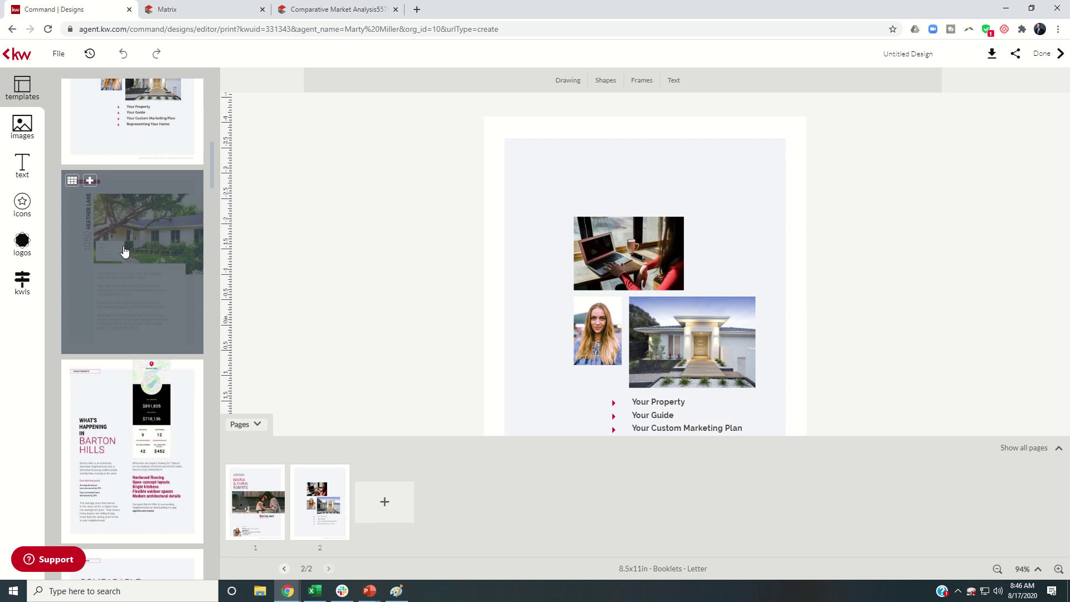
pyautogui.click(256, 424)
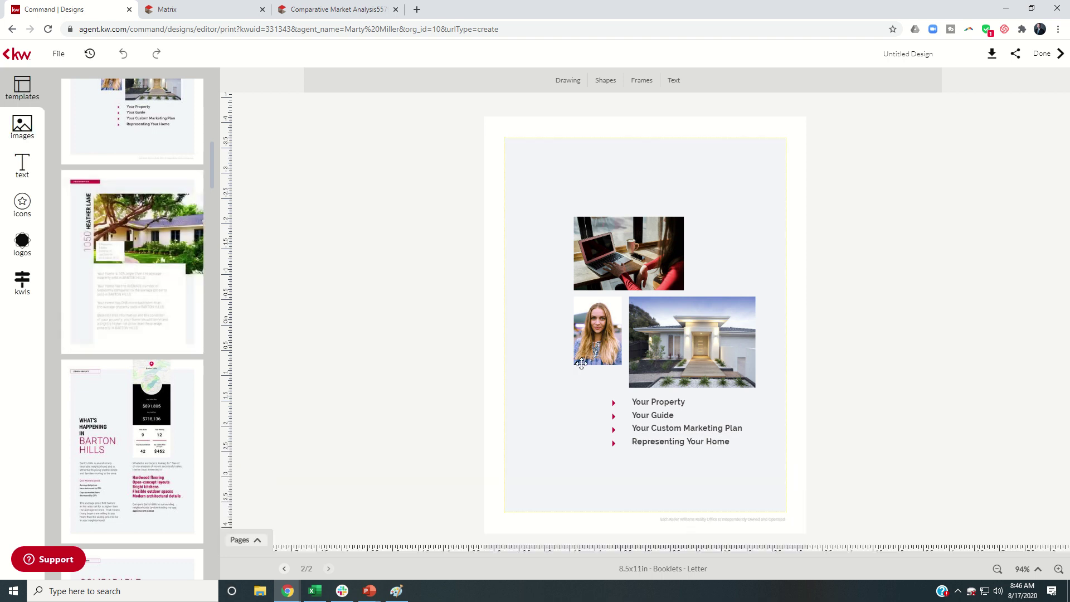
pyautogui.moveTo(143, 279)
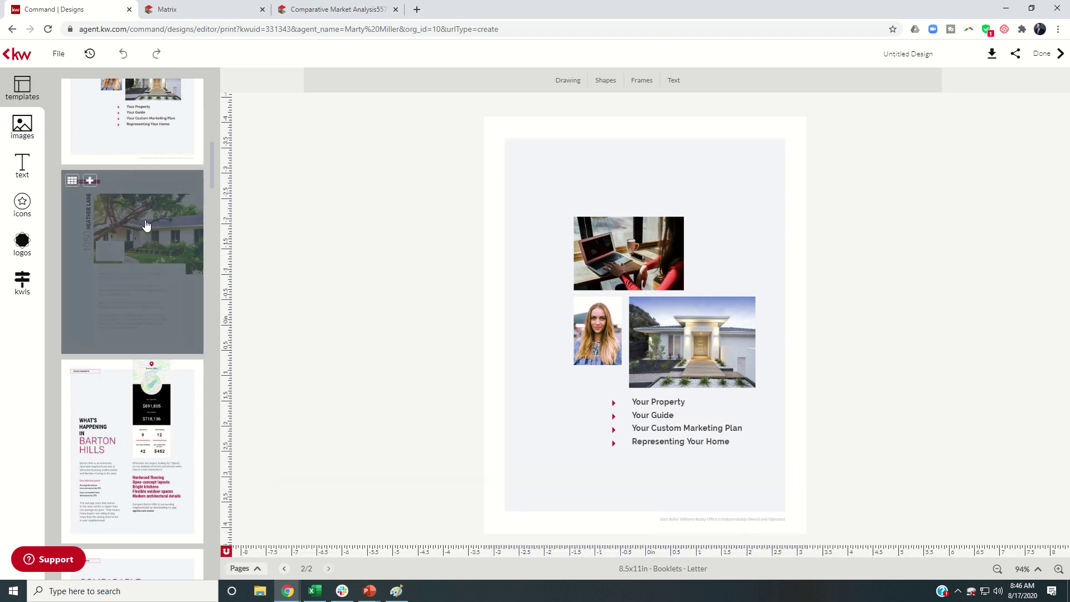
pyautogui.scroll(-3, 125, 245)
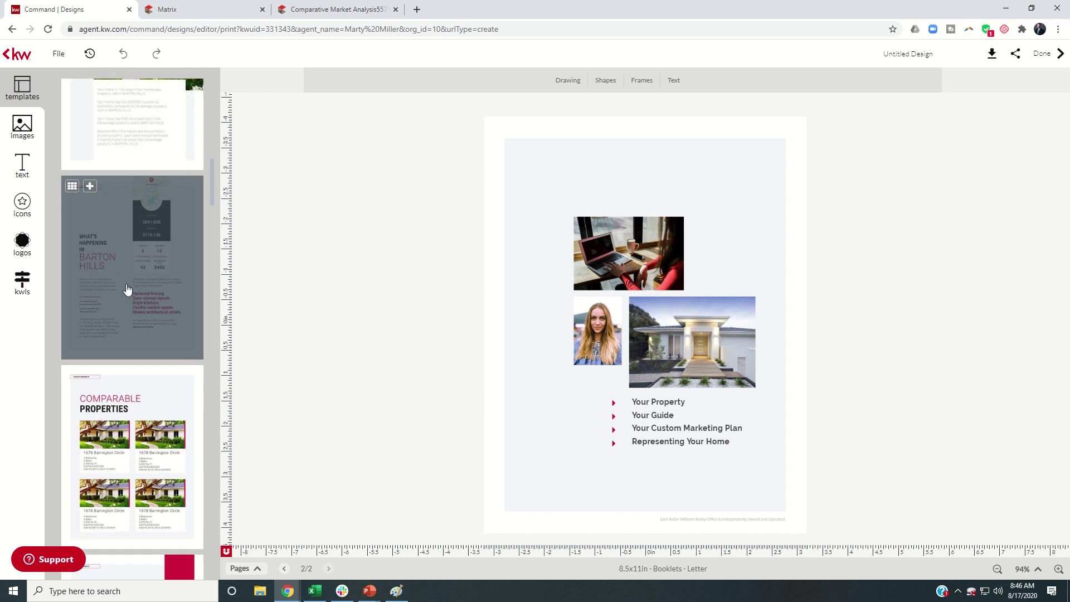
pyautogui.scroll(-4, 127, 289)
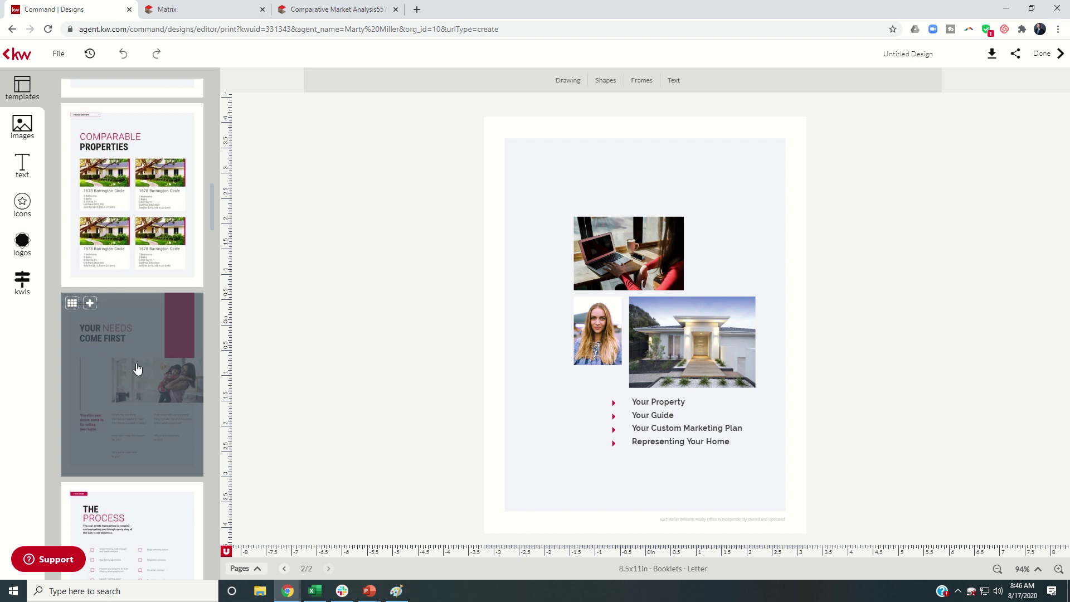
pyautogui.scroll(-1, 137, 368)
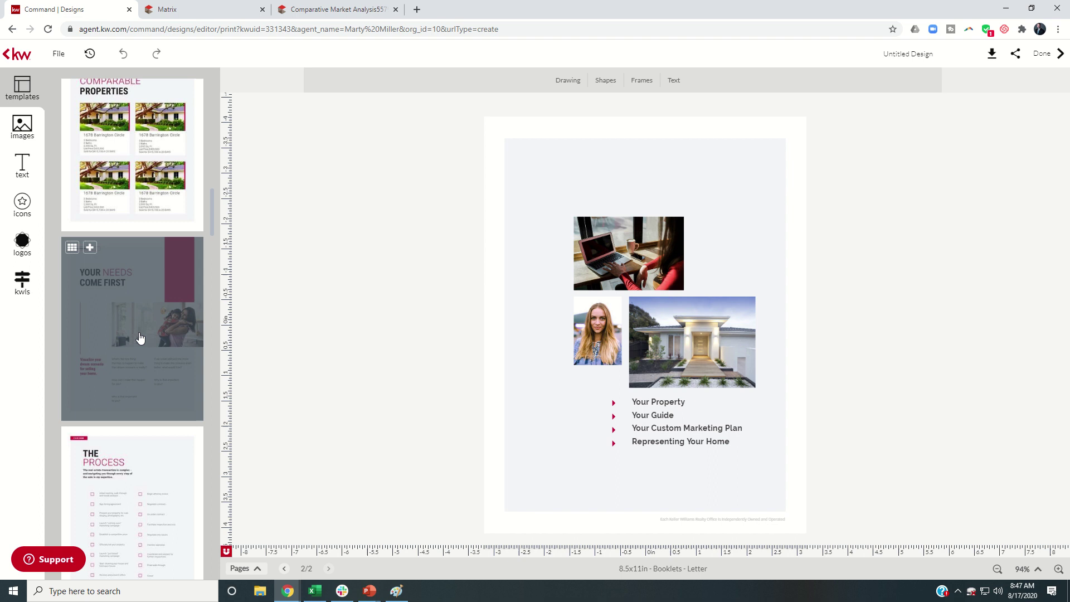
pyautogui.scroll(-4, 139, 338)
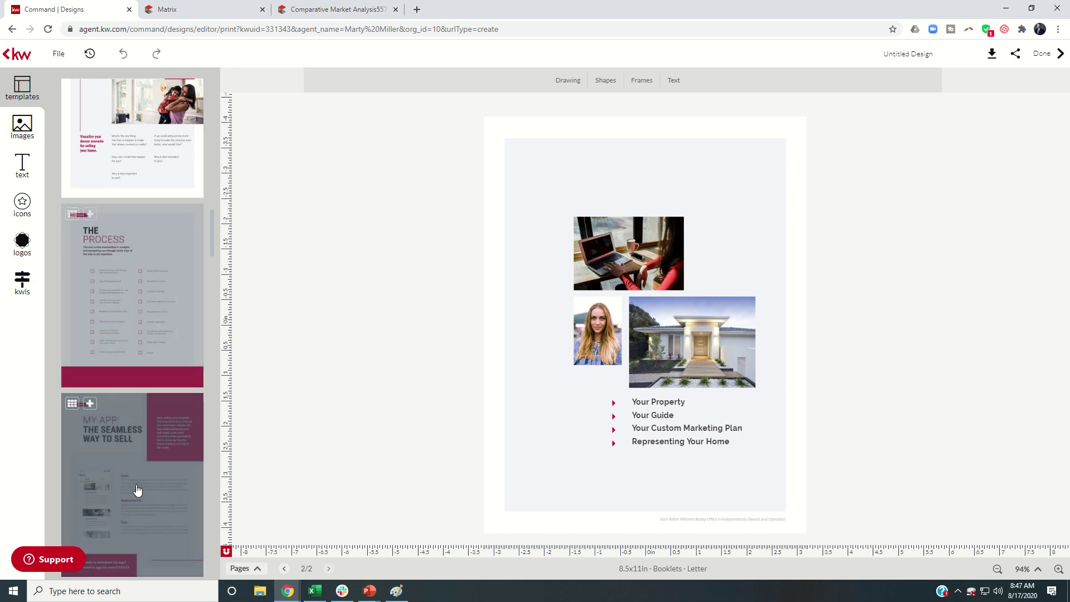
# Add THE PROCESS, MY APP, marketing plan, FINDING YOUR BUYER, promotional assets and YOUR MEDIA PLAN pages
pyautogui.click(90, 214)
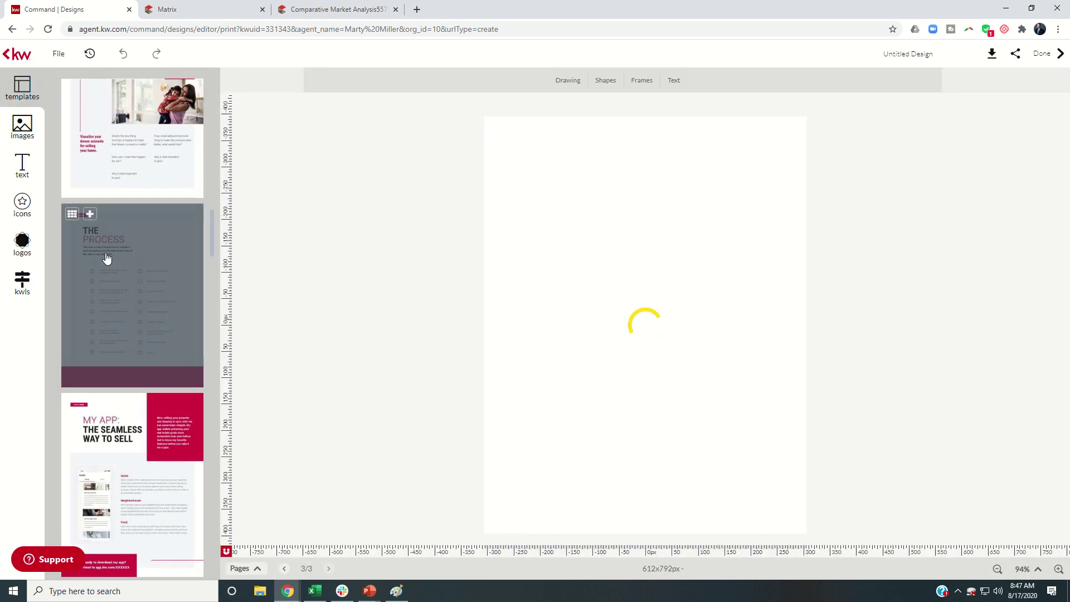
pyautogui.click(90, 181)
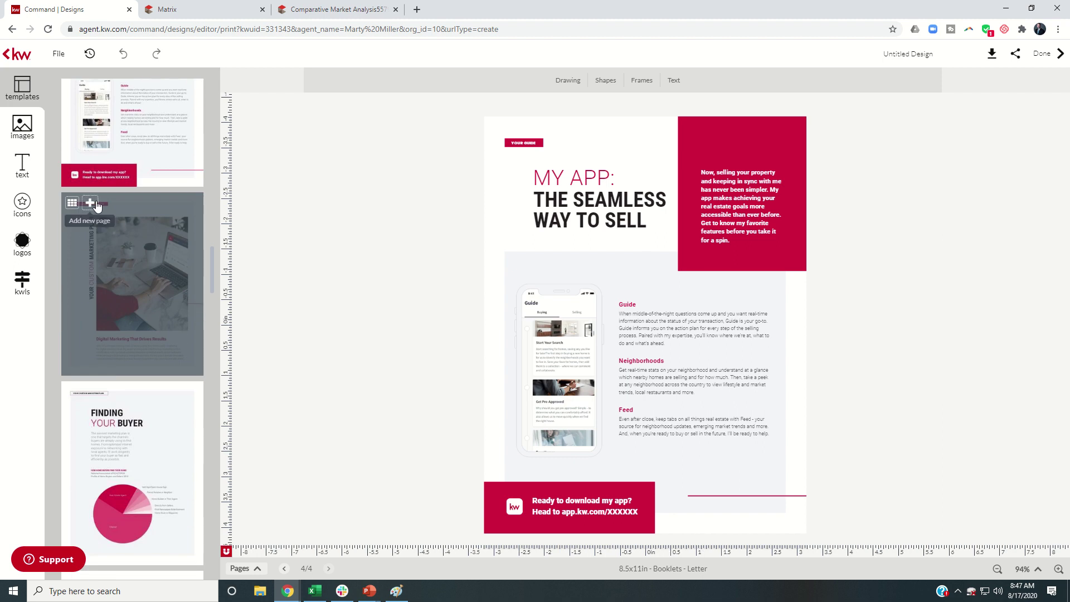
pyautogui.click(91, 204)
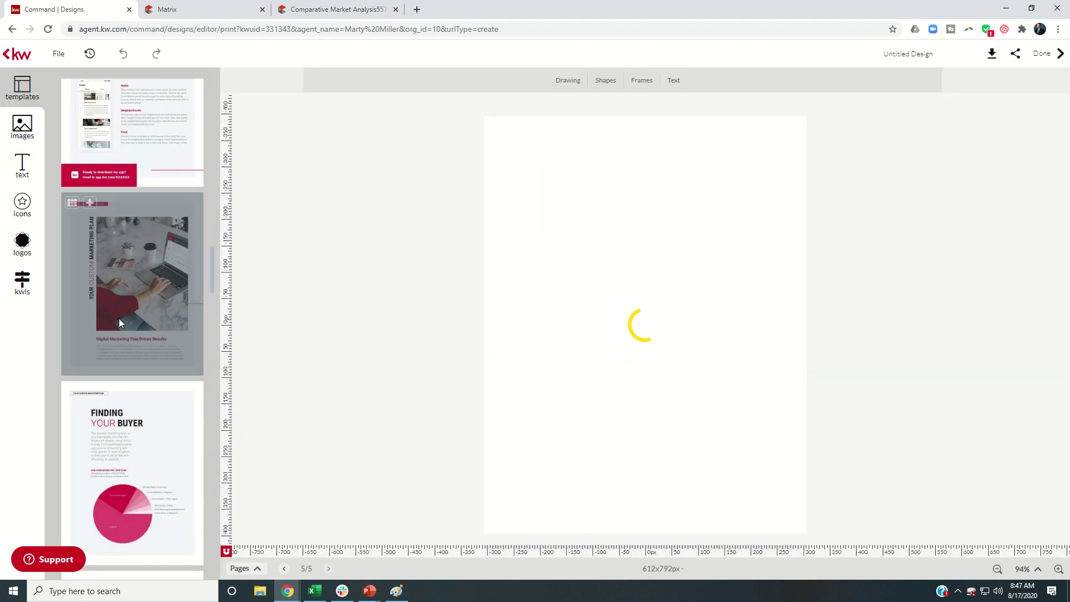
pyautogui.click(87, 223)
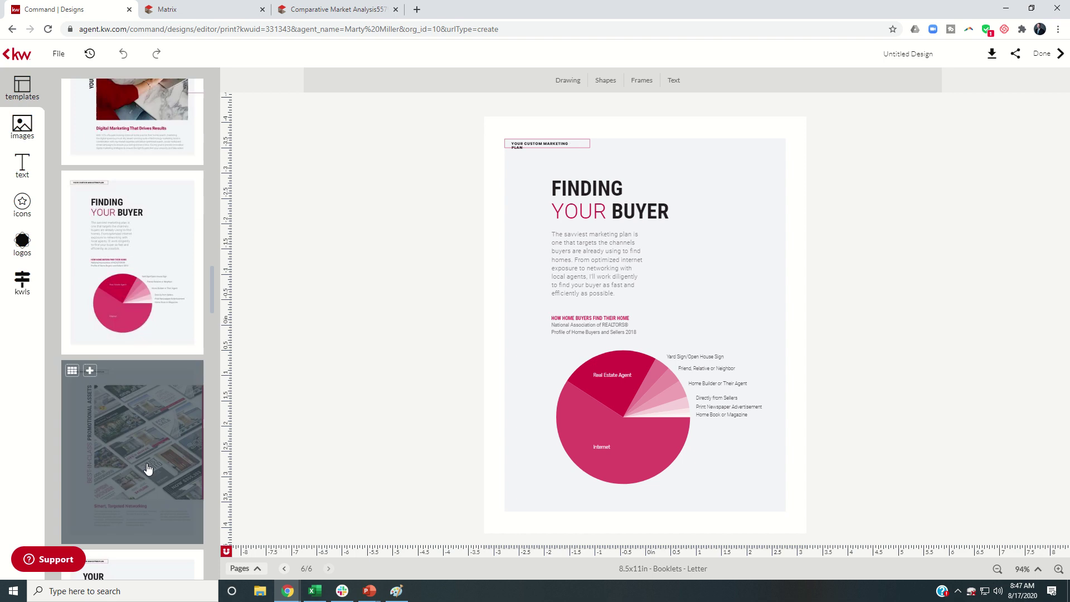
pyautogui.click(87, 246)
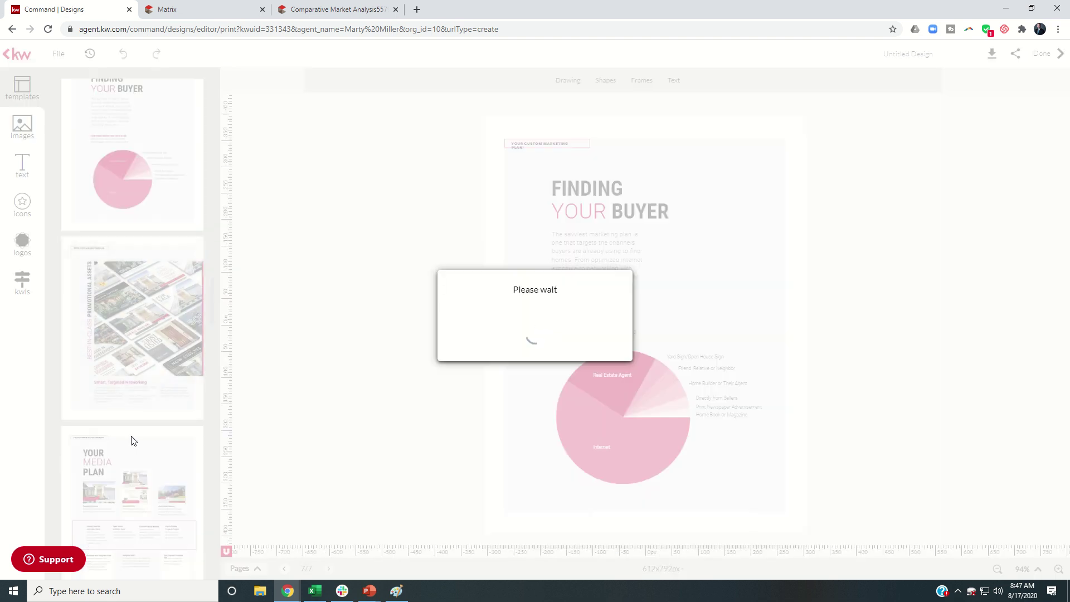
pyautogui.click(89, 437)
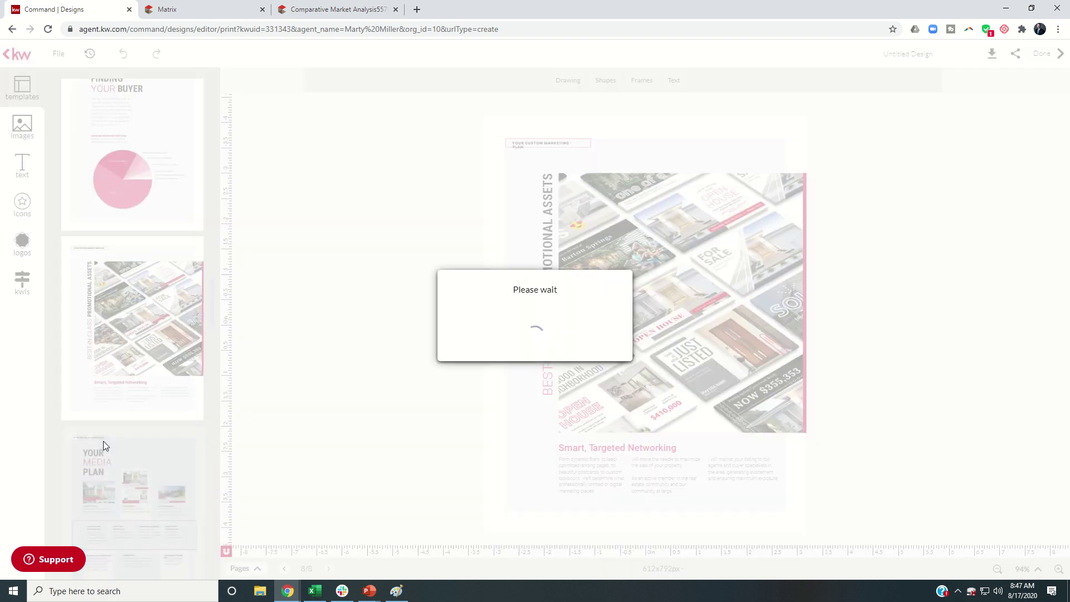
# Add the STRATEGIC PROMOTION, OPEN HOUSE STRATEGY and IT'S IN THE DETAILS pages
pyautogui.scroll(-10, 136, 434)
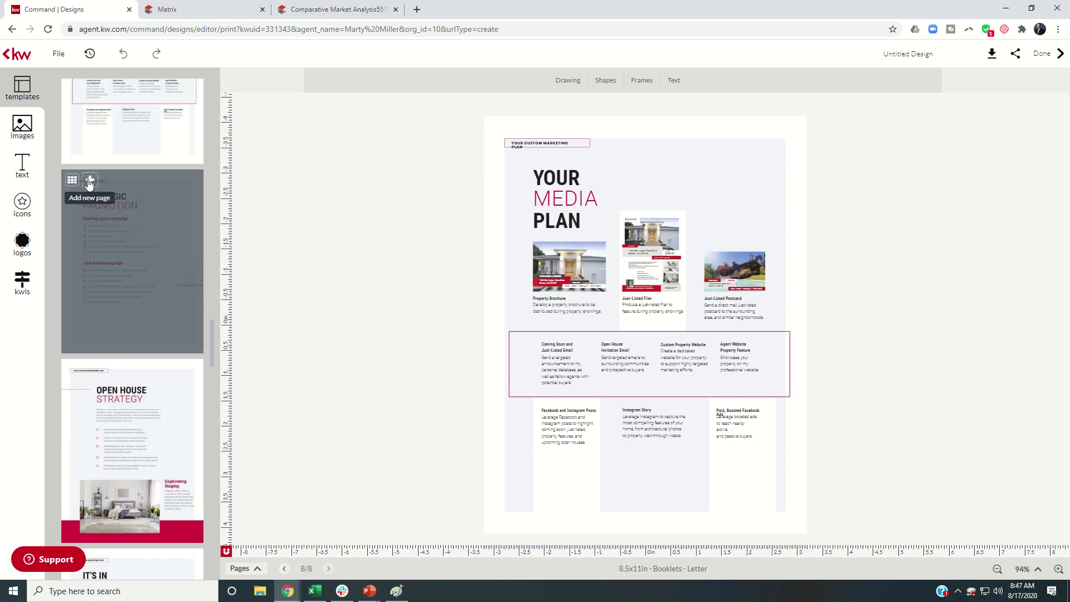
pyautogui.click(89, 180)
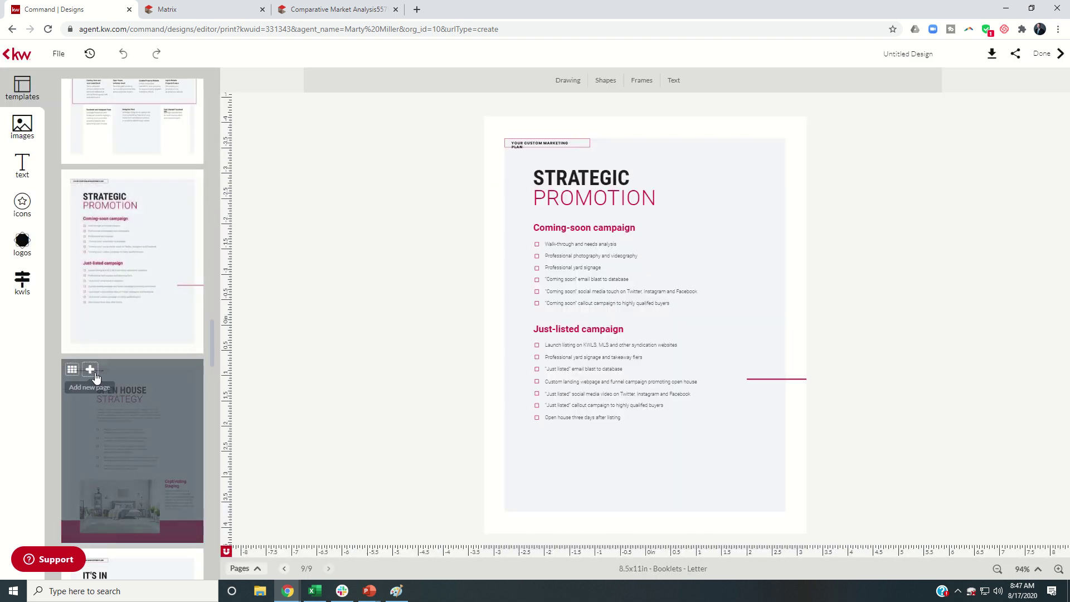
pyautogui.click(89, 369)
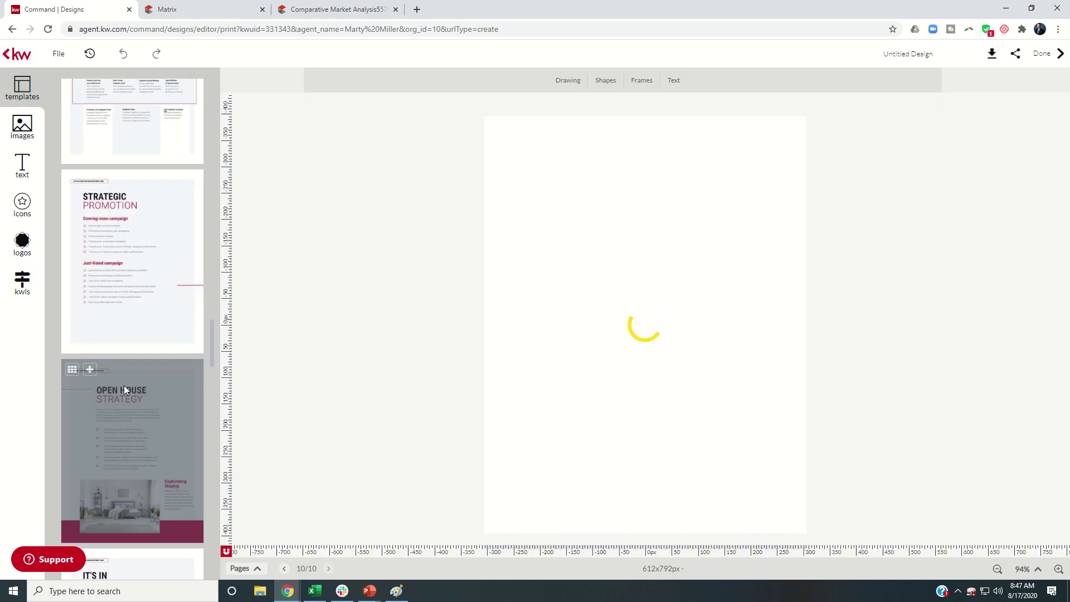
pyautogui.click(89, 280)
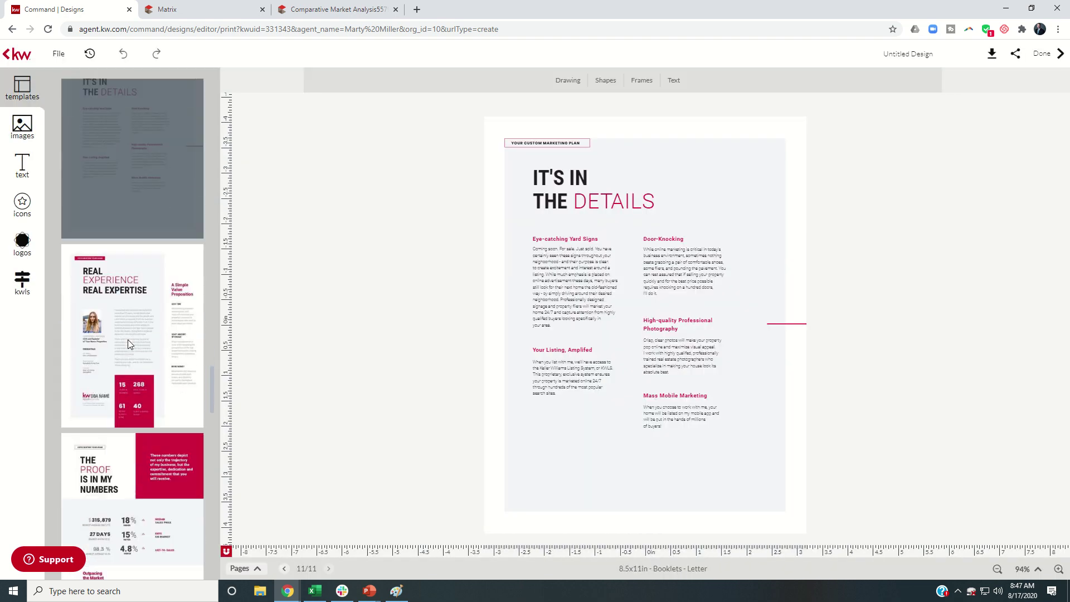
# Add REAL EXPERIENCE REAL EXPERTISE, CREDENTIALS & AWARDS and LEADING THE INDUSTRY, reaching 14 pages
pyautogui.moveTo(128, 334)
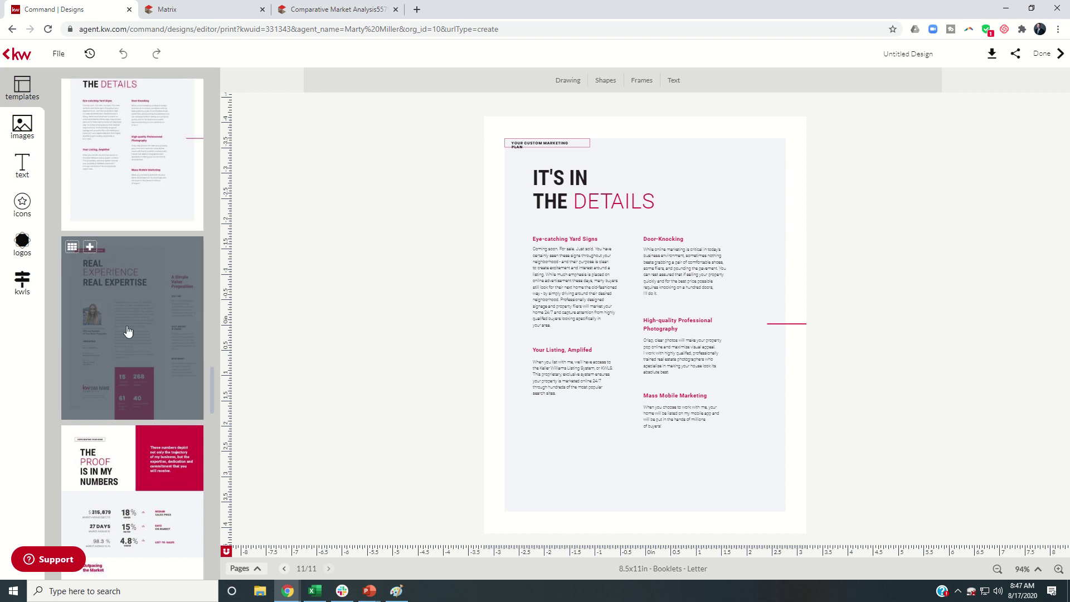
pyautogui.scroll(-1, 128, 331)
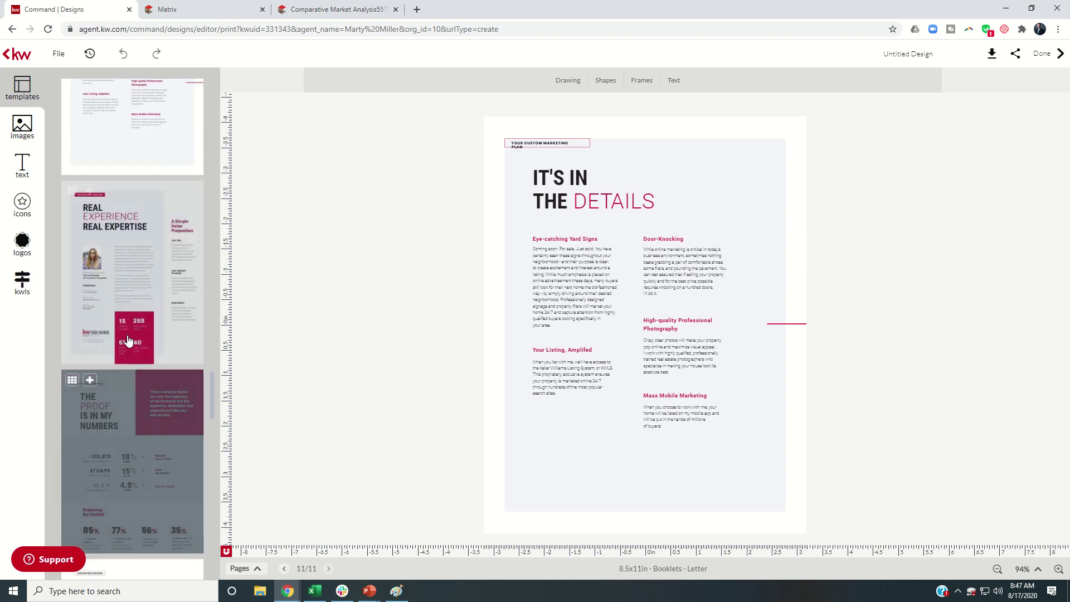
pyautogui.moveTo(143, 411)
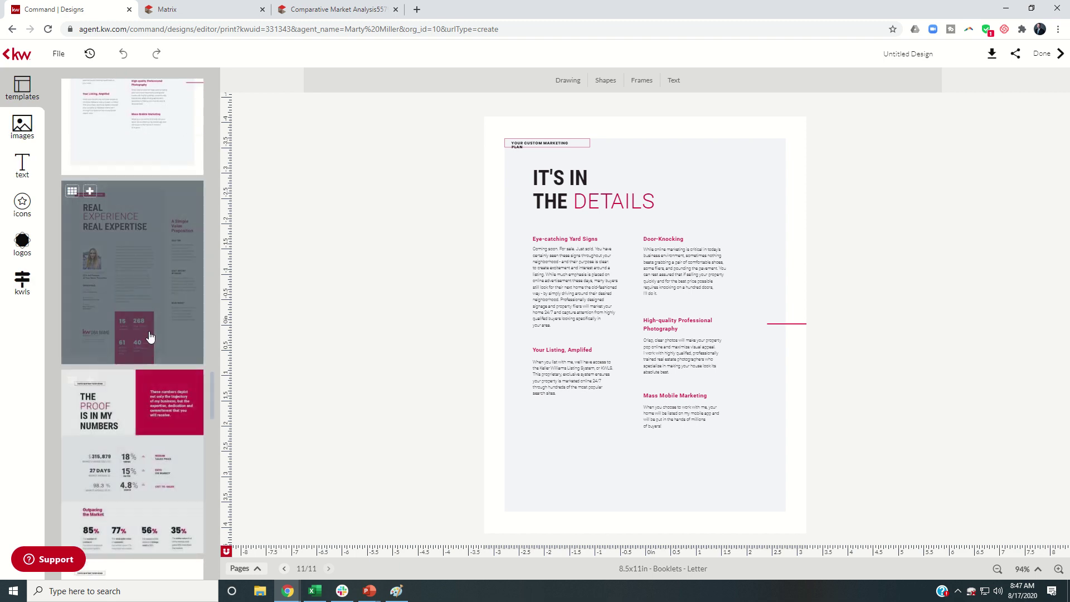
pyautogui.click(90, 192)
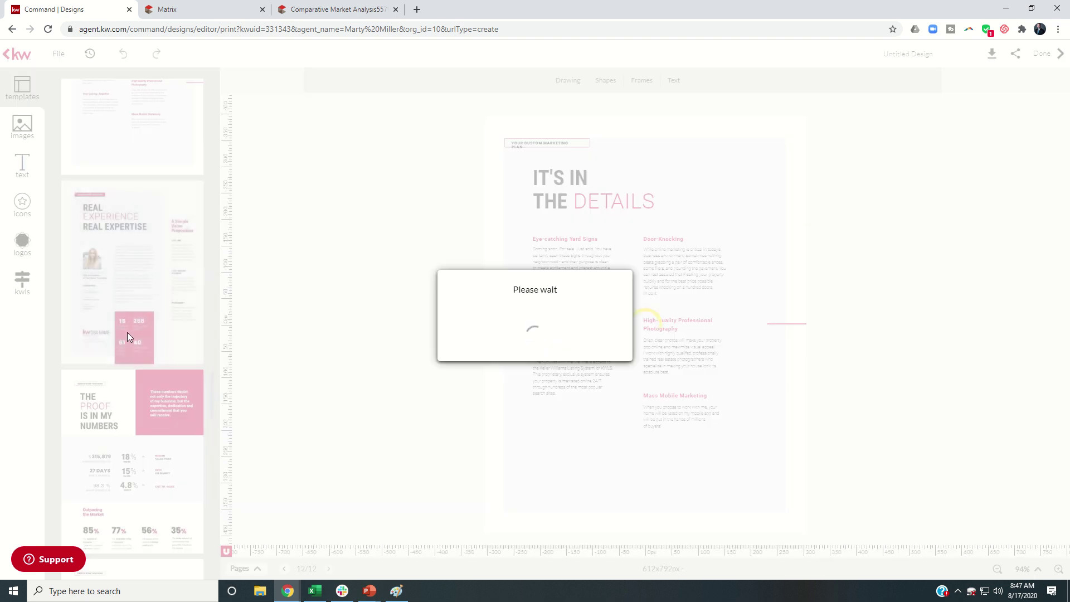
pyautogui.scroll(-2, 131, 379)
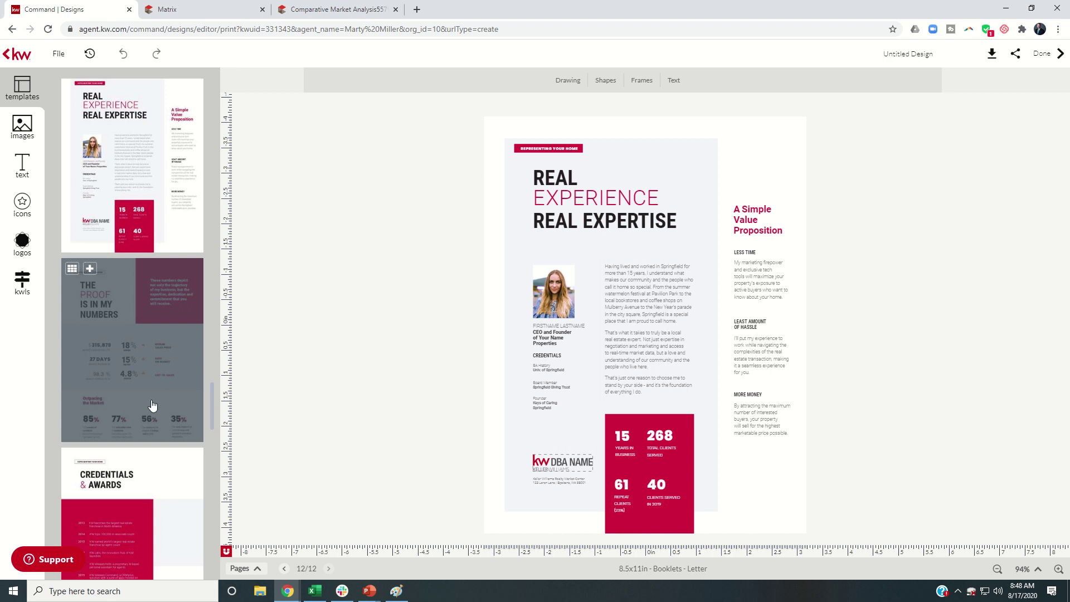
pyautogui.scroll(-3, 146, 368)
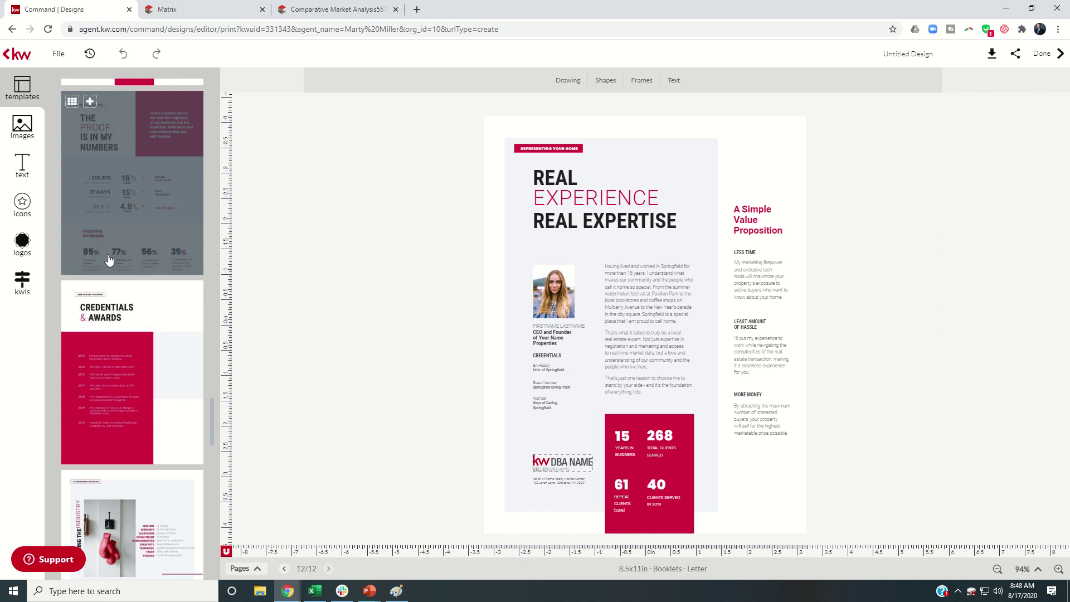
pyautogui.click(90, 292)
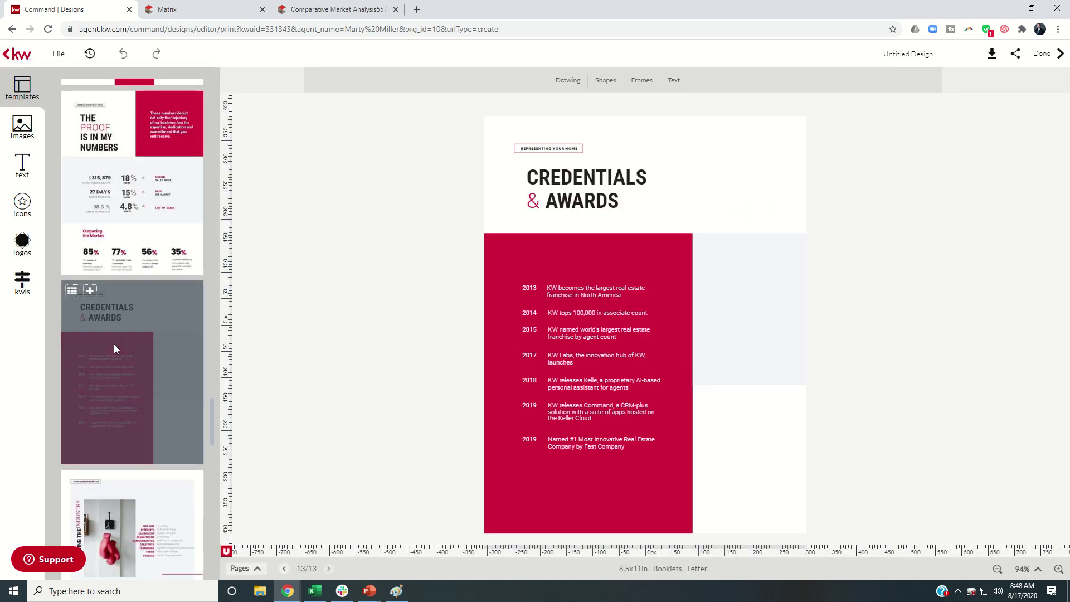
pyautogui.scroll(-6, 113, 343)
pyautogui.click(89, 145)
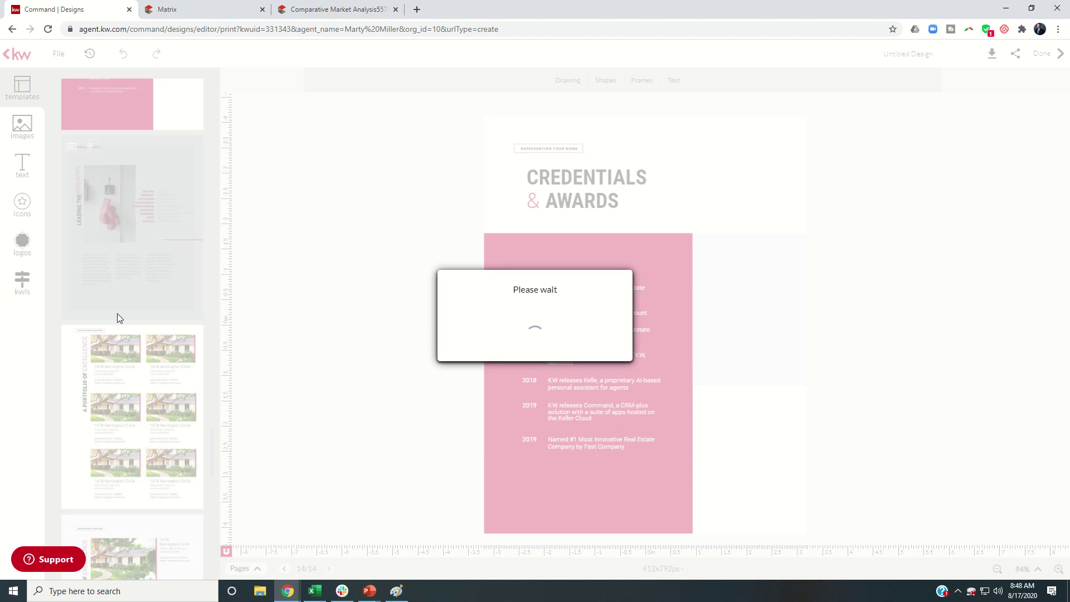
# Add the client testimonials page to the booklet
pyautogui.scroll(-3, 112, 374)
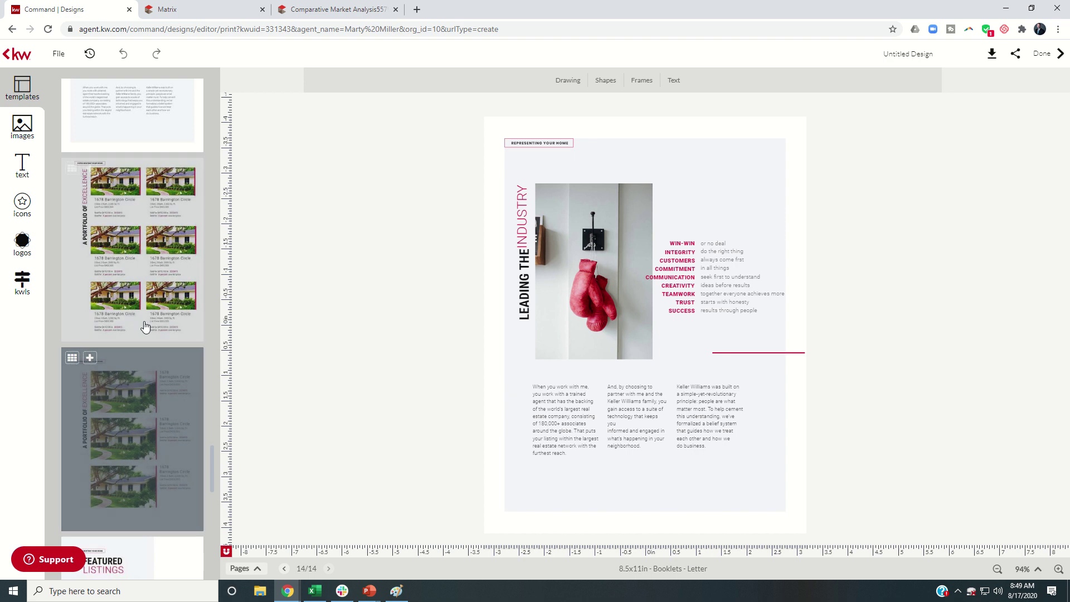
pyautogui.scroll(-3, 146, 312)
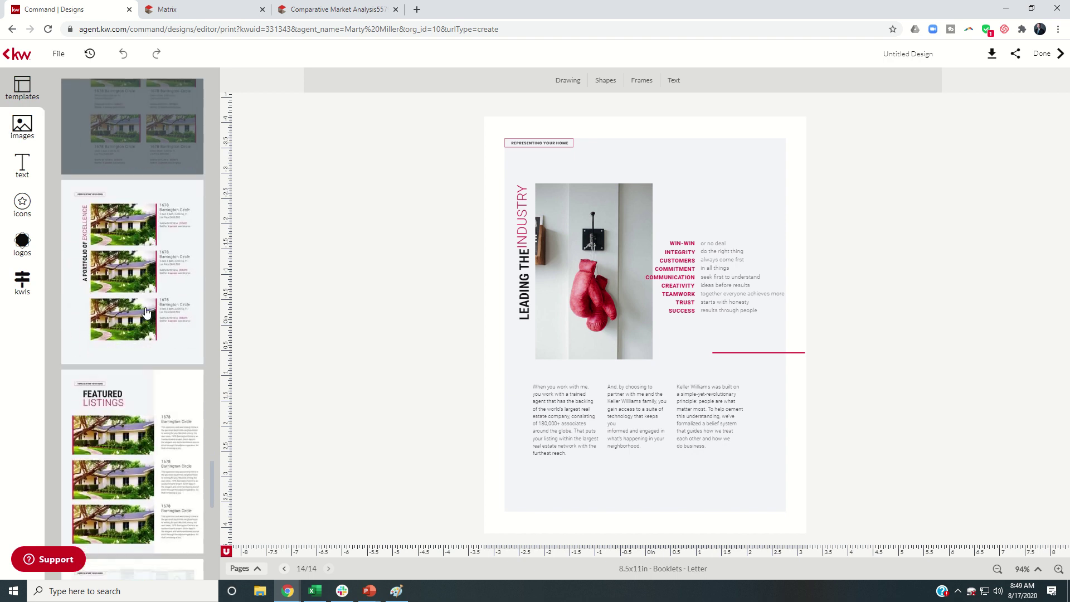
pyautogui.scroll(-2, 146, 312)
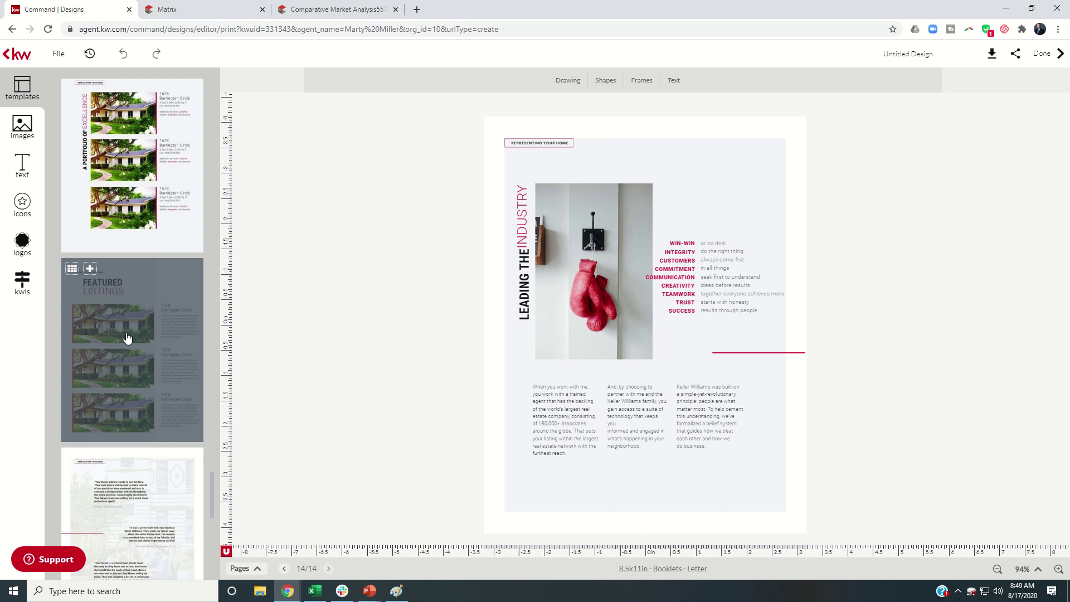
pyautogui.scroll(-1, 127, 338)
pyautogui.scroll(-1, 142, 315)
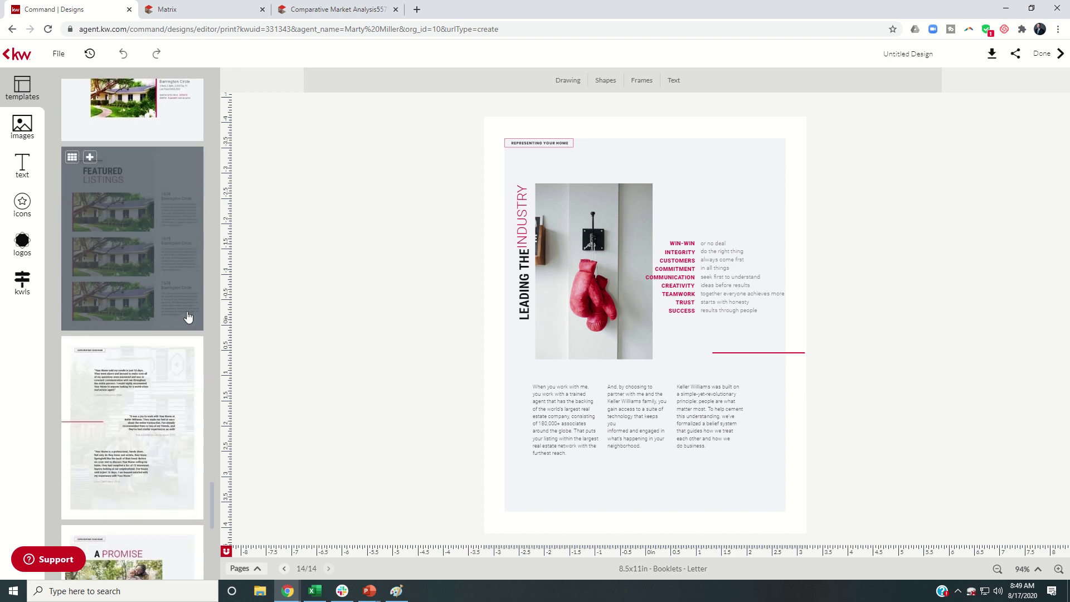
pyautogui.scroll(-1, 146, 223)
pyautogui.scroll(-2, 146, 224)
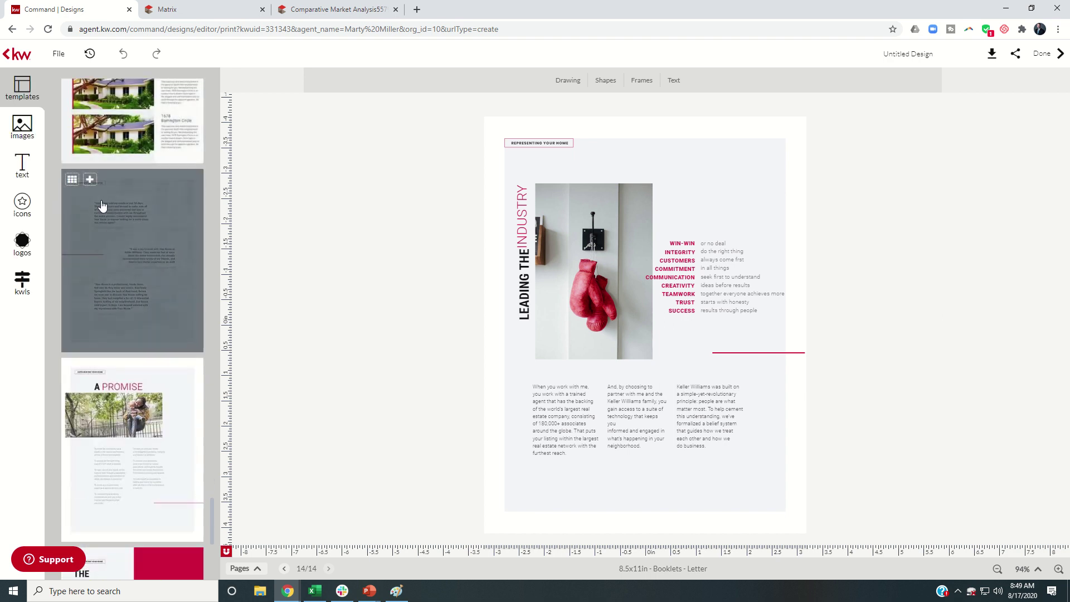
pyautogui.click(90, 180)
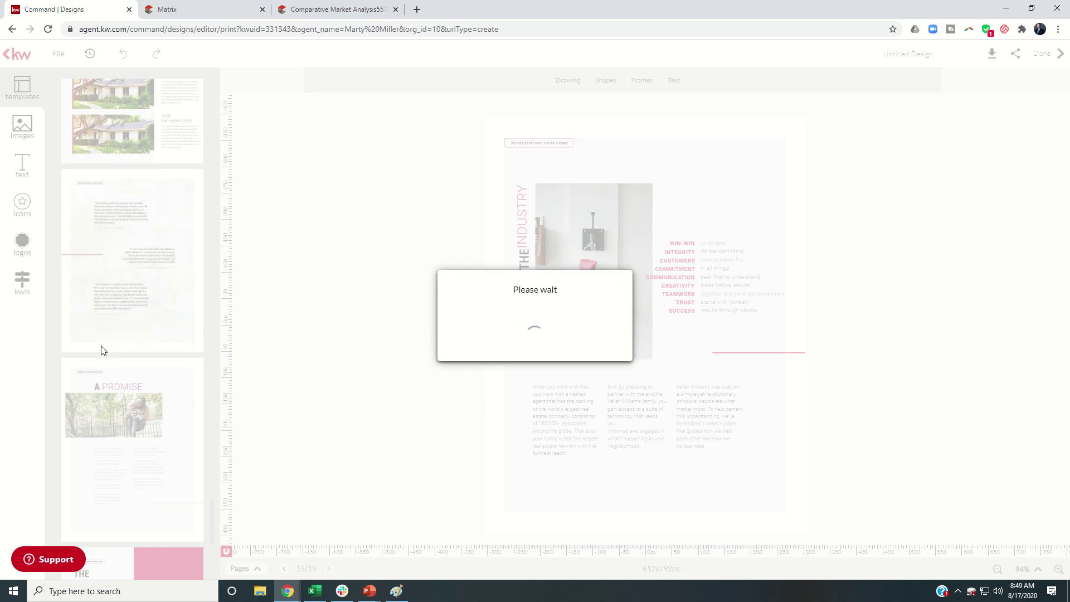
# Add A PROMISE, THE BOTTOM LINE and the contact-details back page, totalling 18 pages
pyautogui.scroll(-3, 101, 341)
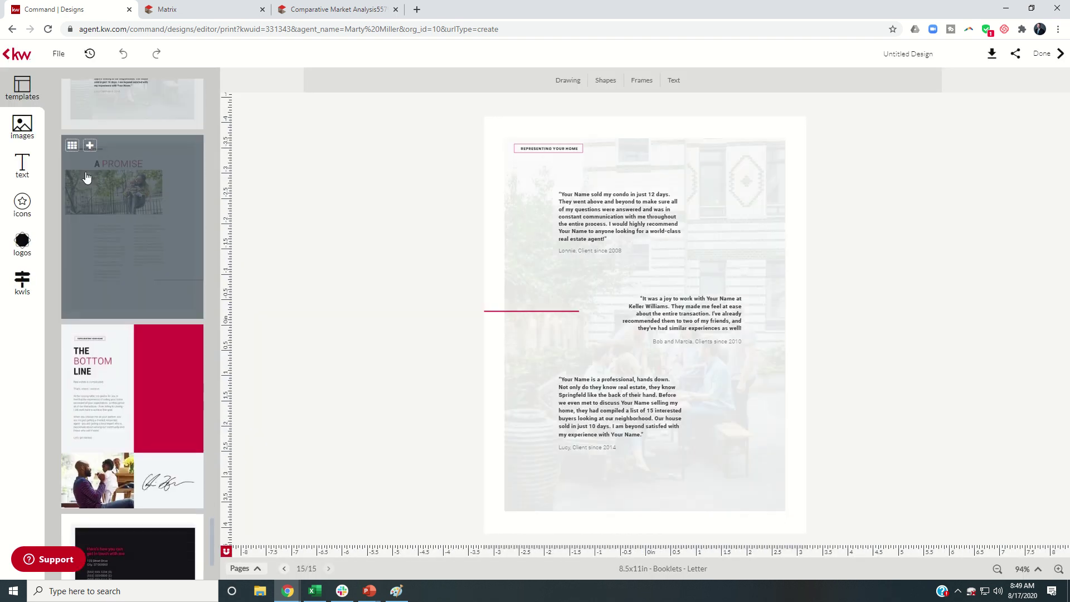
pyautogui.click(90, 145)
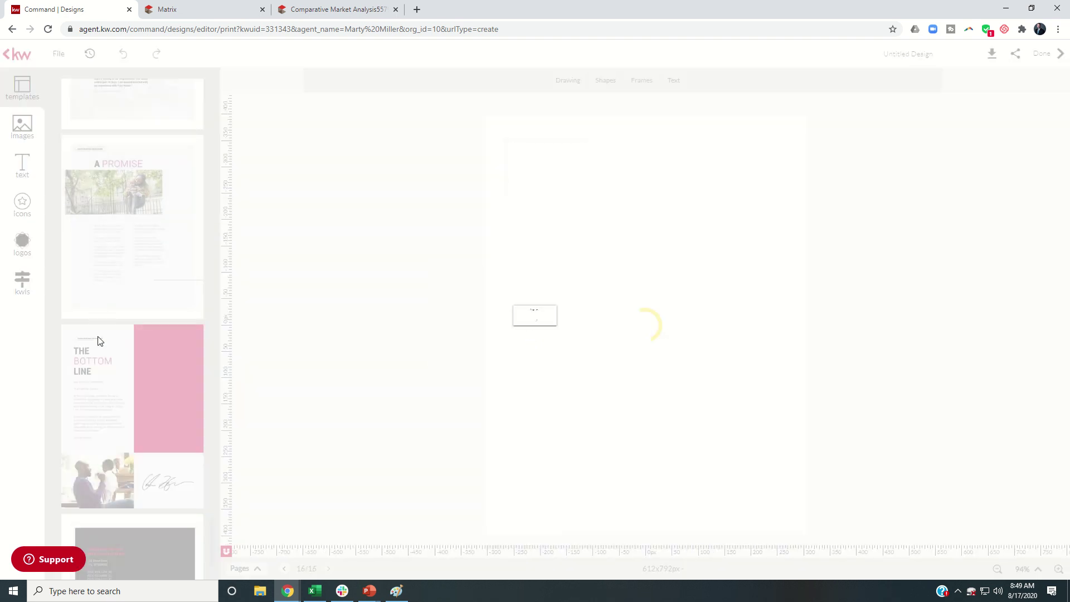
pyautogui.scroll(-2, 99, 341)
pyautogui.click(88, 225)
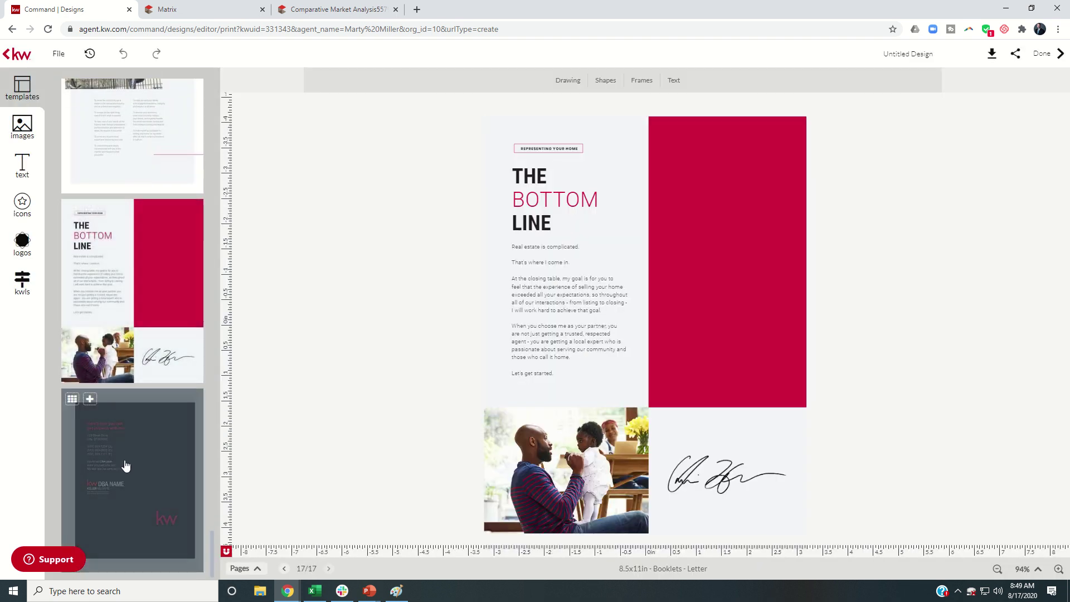
pyautogui.click(90, 399)
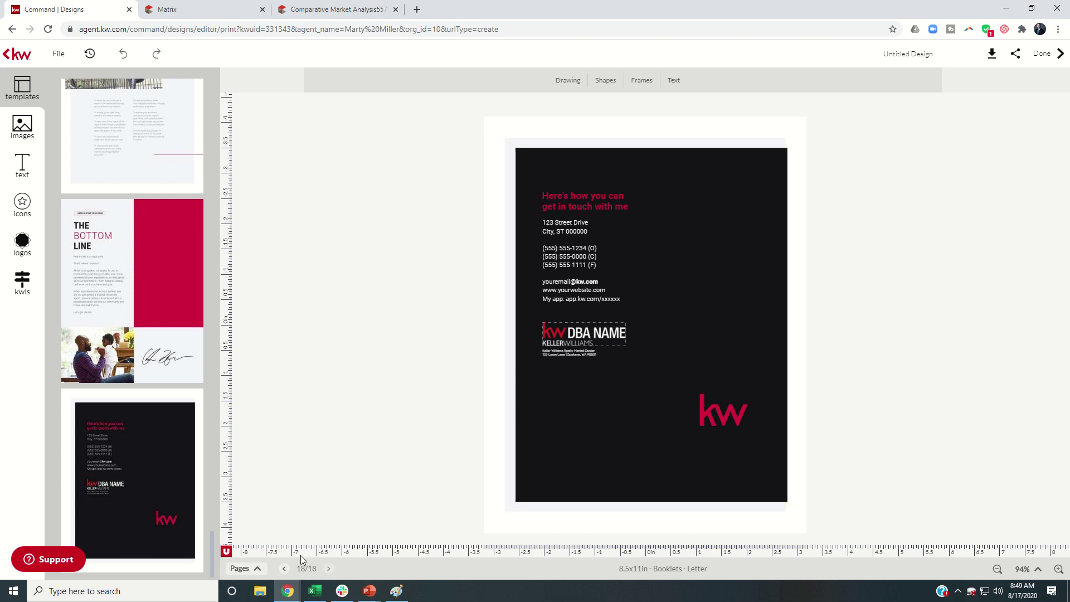
# Jump to page 1 and collapse the page thumbnails to view the whole cover
pyautogui.click(257, 569)
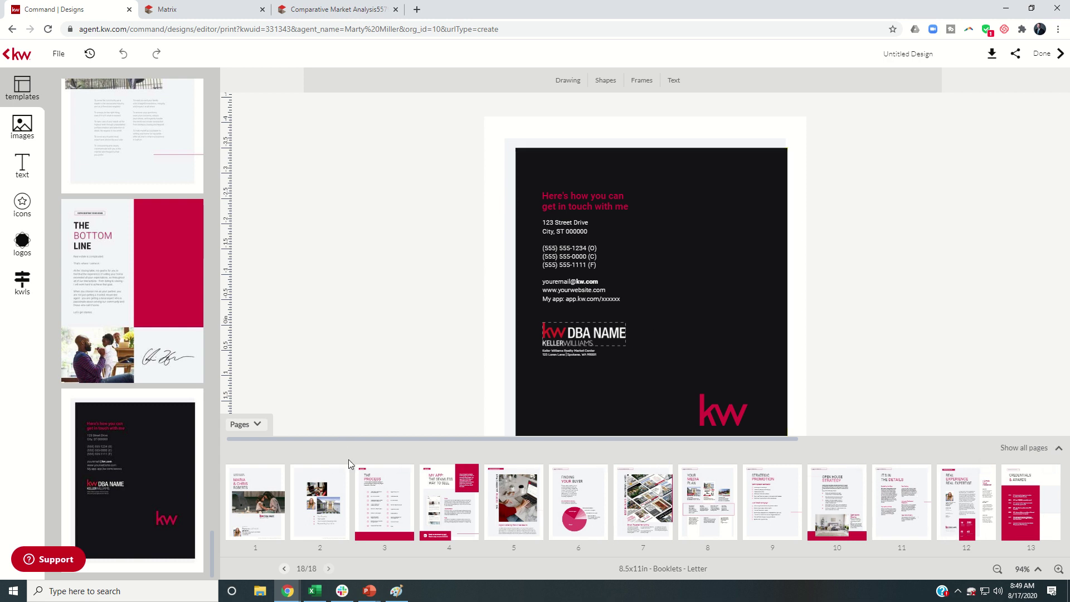
pyautogui.click(262, 501)
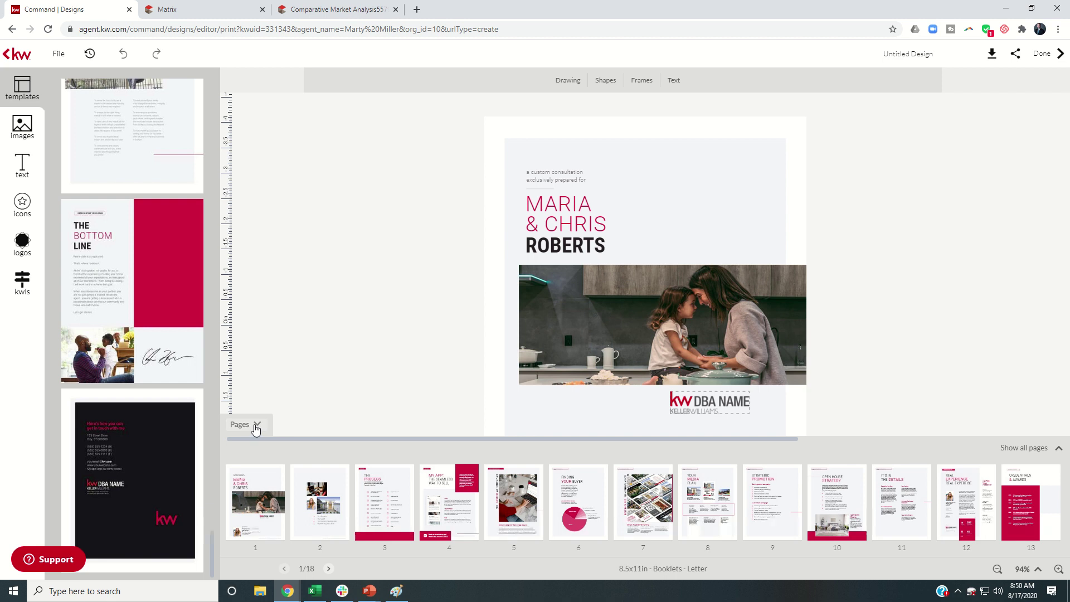
pyautogui.click(255, 425)
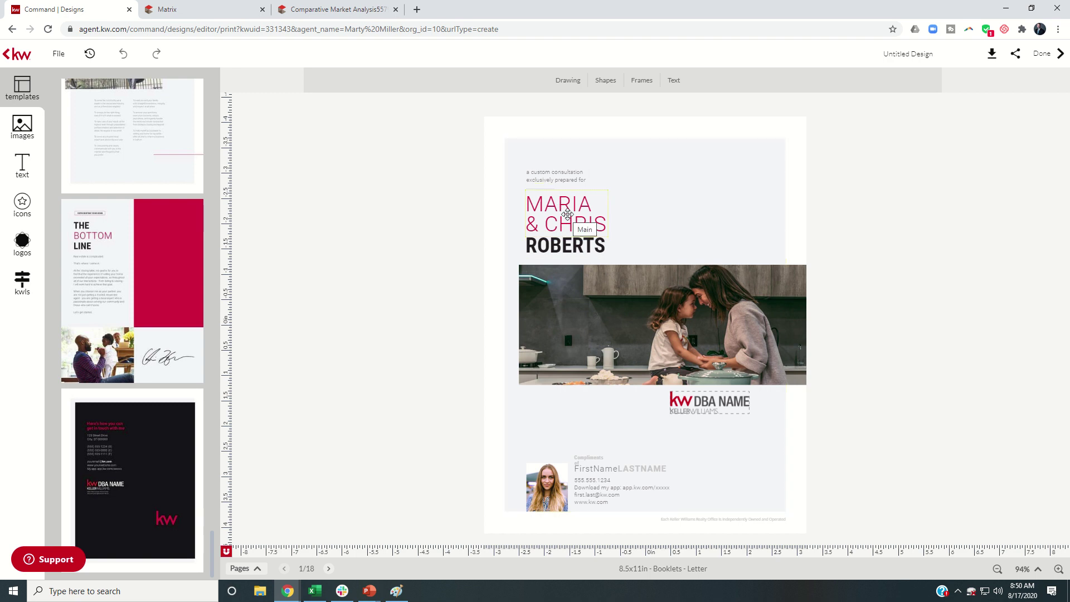
# Replace the cover's first names with the new clients' first names and widen the name box
pyautogui.click(567, 215)
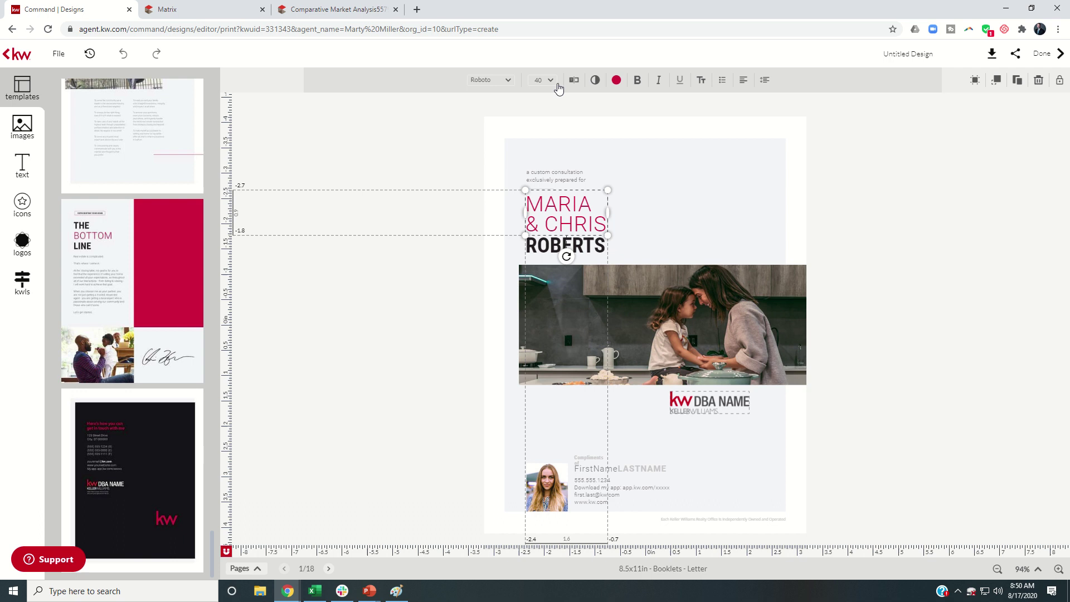
pyautogui.click(573, 79)
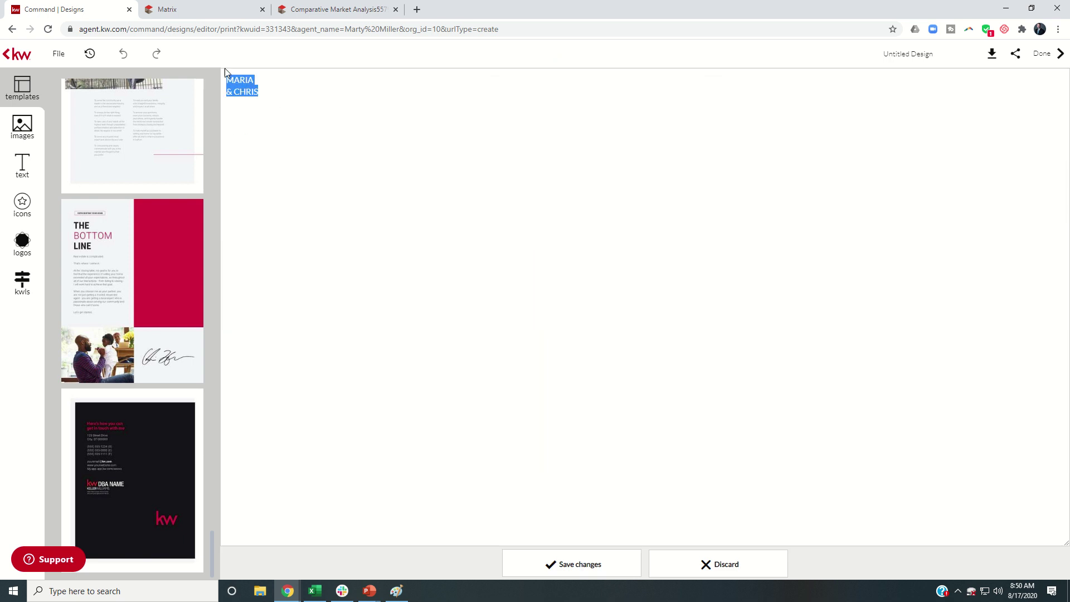
pyautogui.click(575, 573)
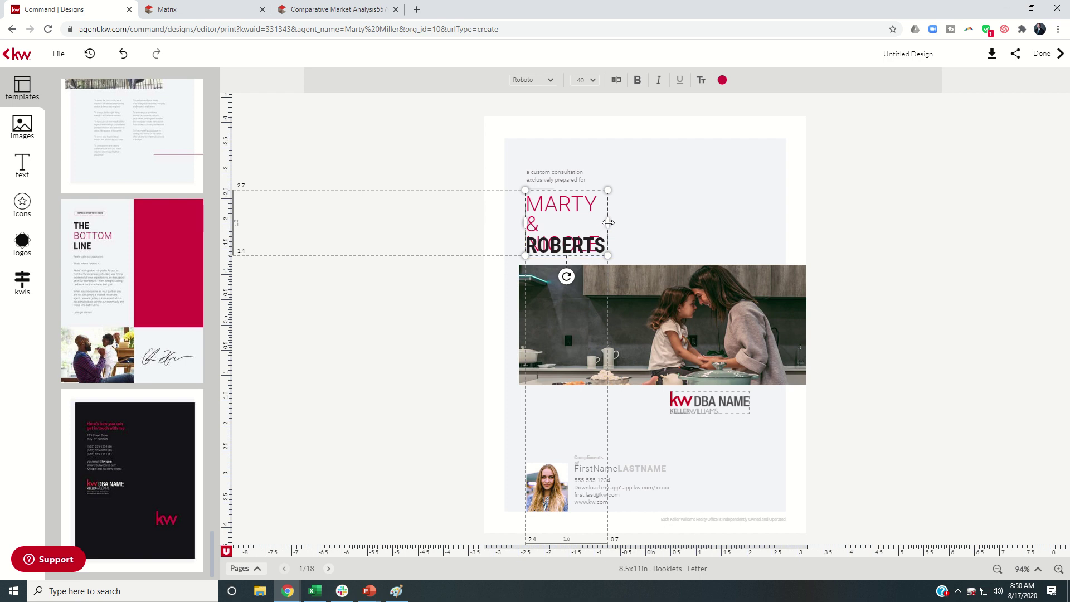
pyautogui.moveTo(608, 223); pyautogui.dragTo(619, 223)
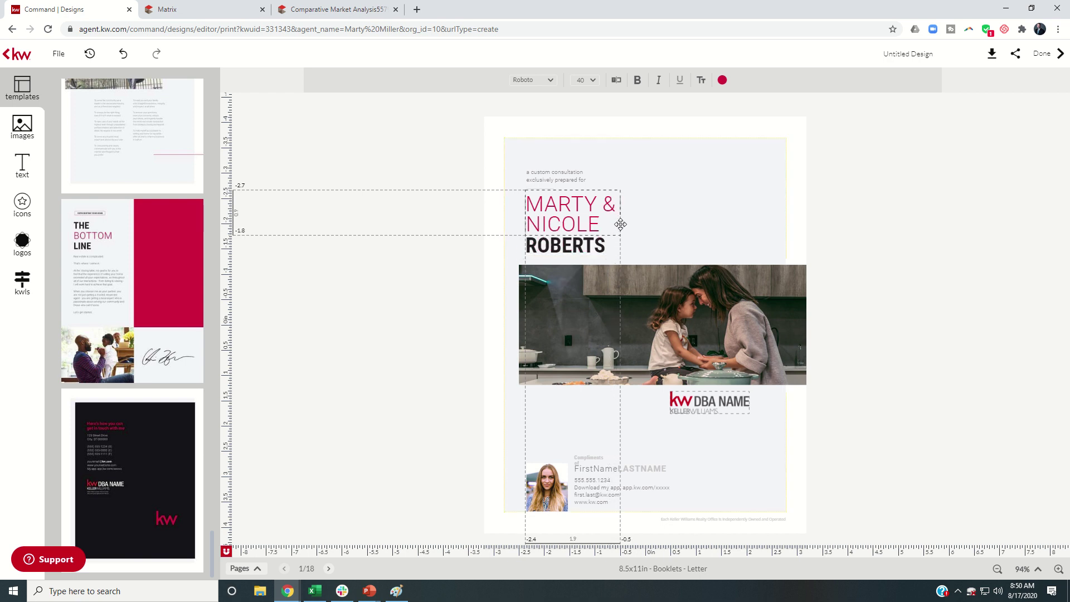
pyautogui.click(620, 224)
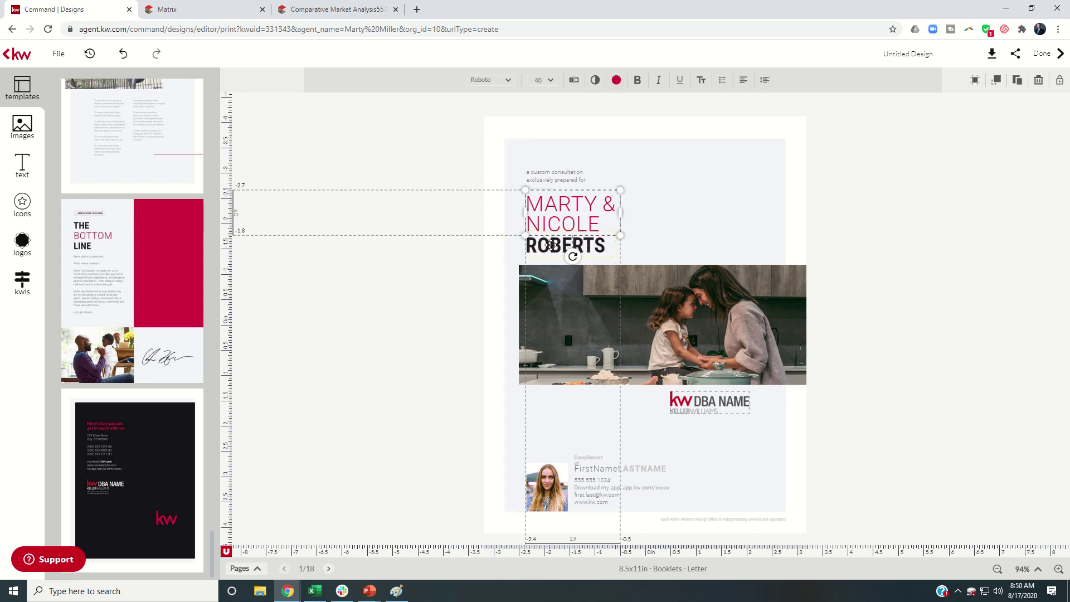
# Change the cover's surname line to the new clients' last name and save
pyautogui.click(551, 245)
pyautogui.click(574, 79)
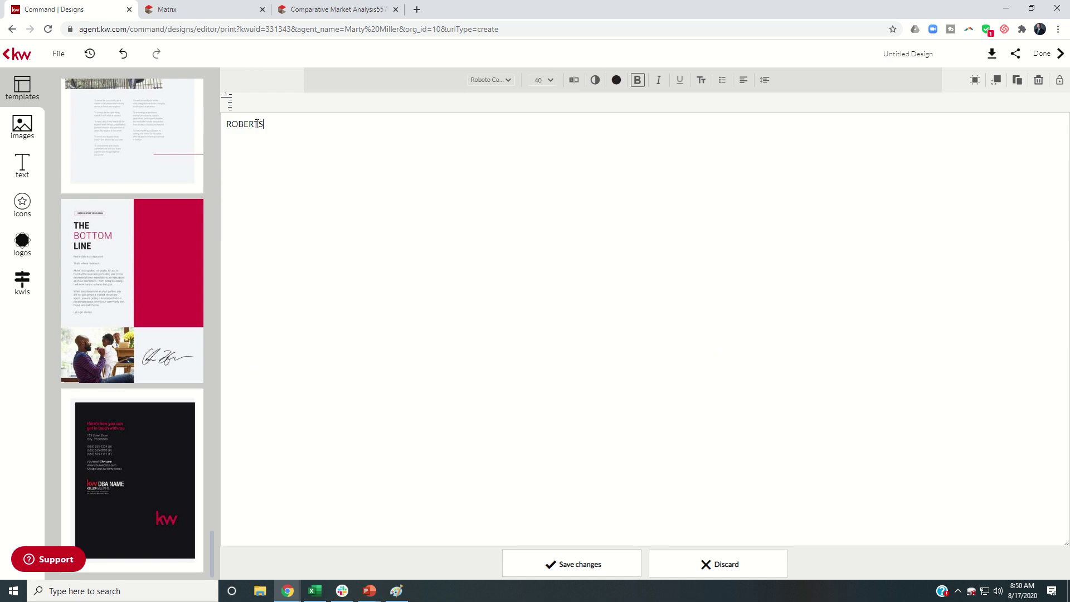
pyautogui.hotkey('ctrl', 'a')
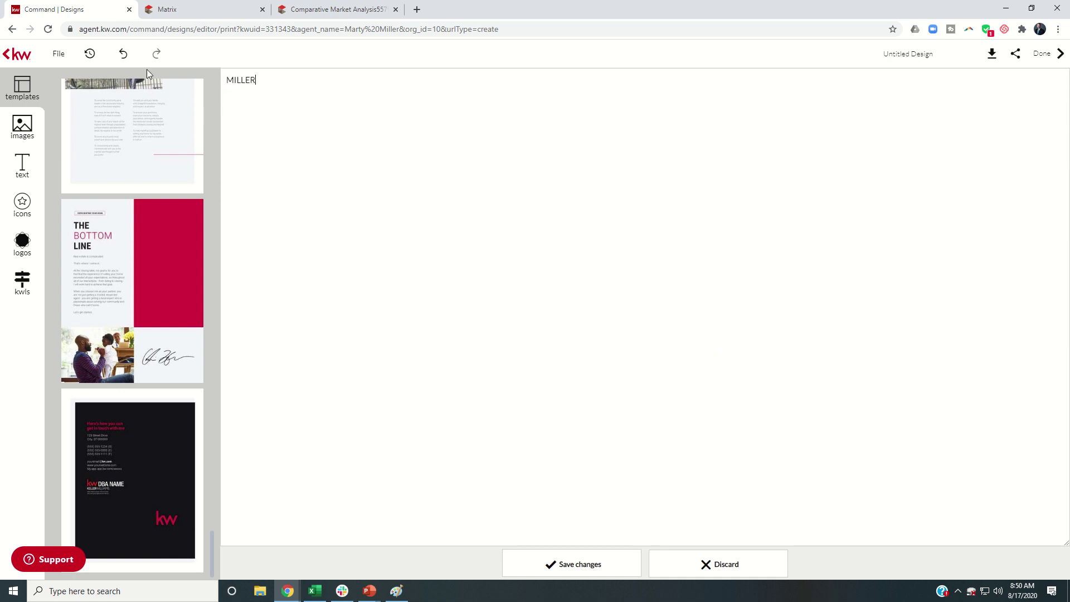
pyautogui.click(552, 564)
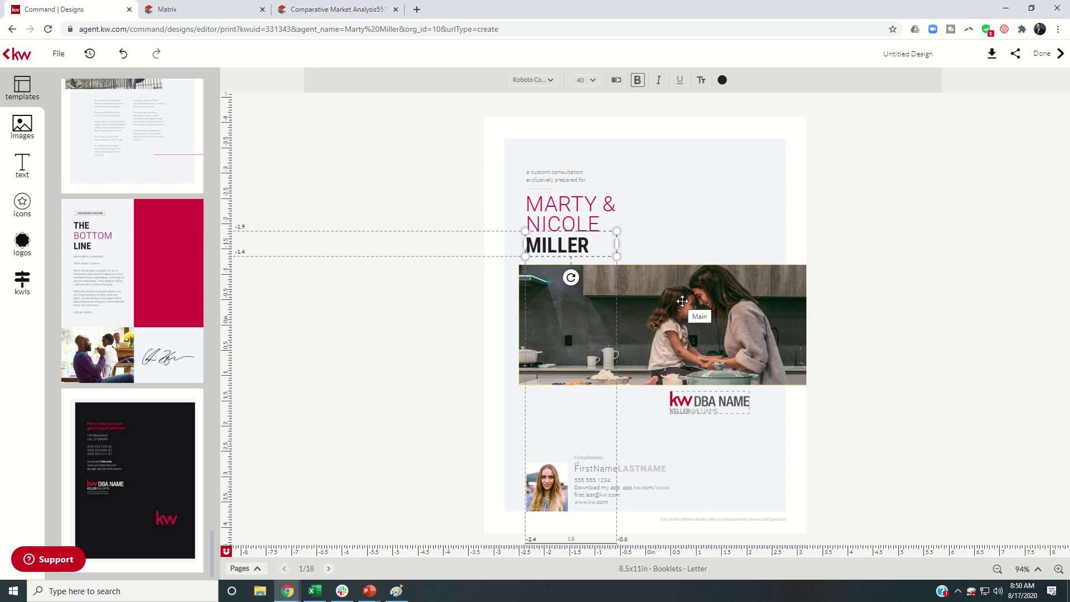
# Swap the cover's kitchen photo for the Lifestyle - At Home image of a family outside a house
pyautogui.click(682, 301)
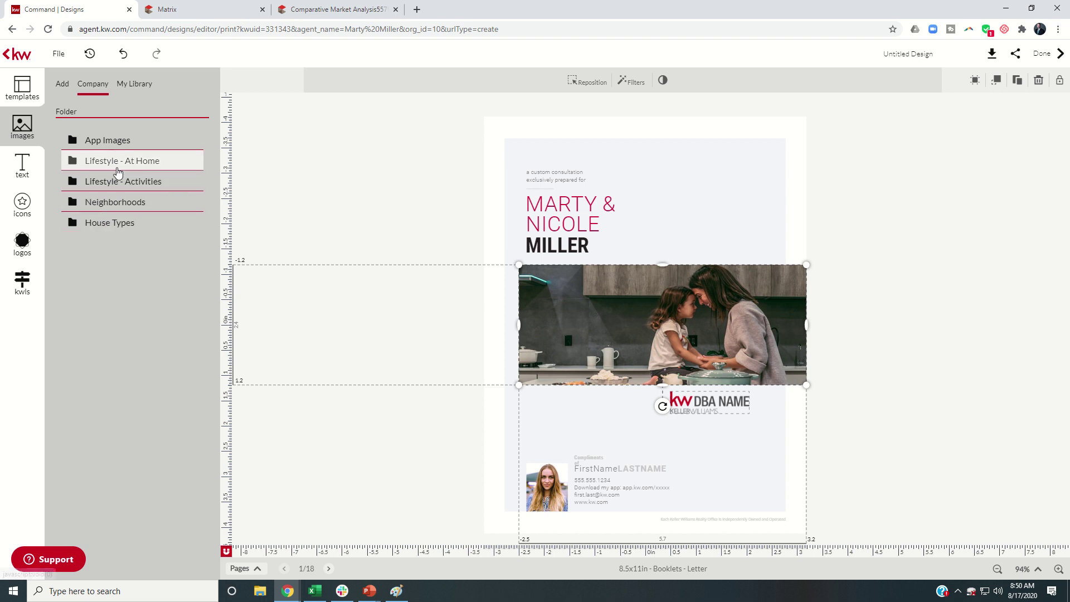
pyautogui.click(73, 165)
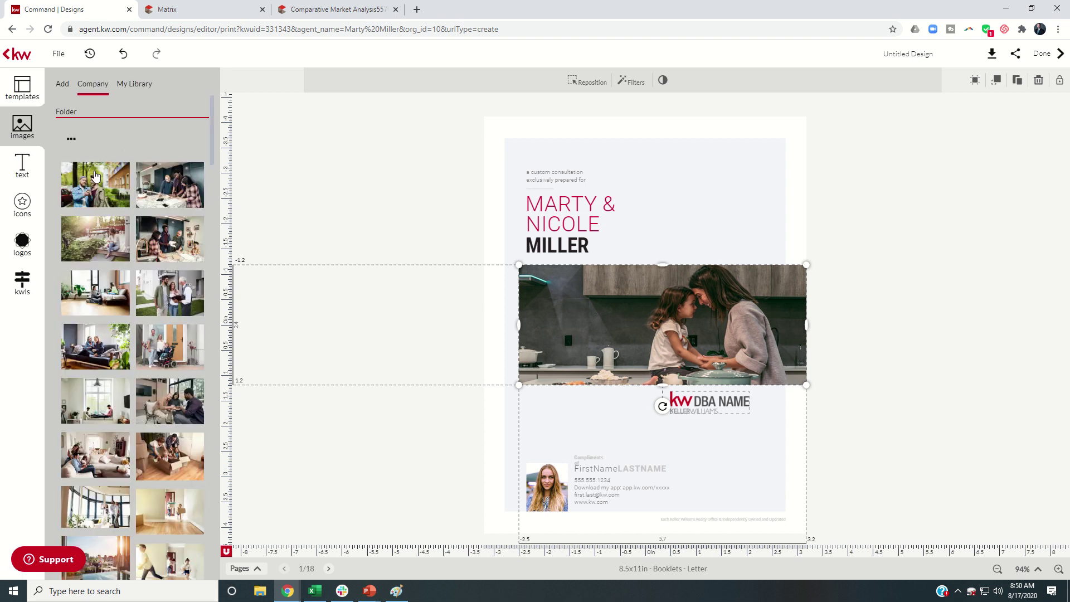
pyautogui.scroll(-5, 154, 433)
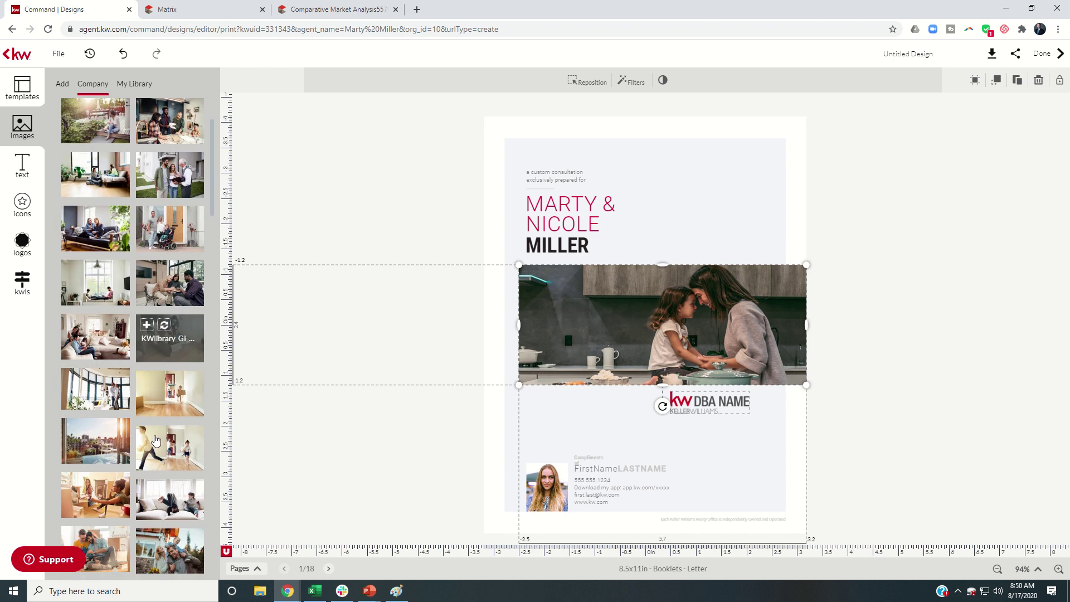
pyautogui.scroll(-4, 153, 424)
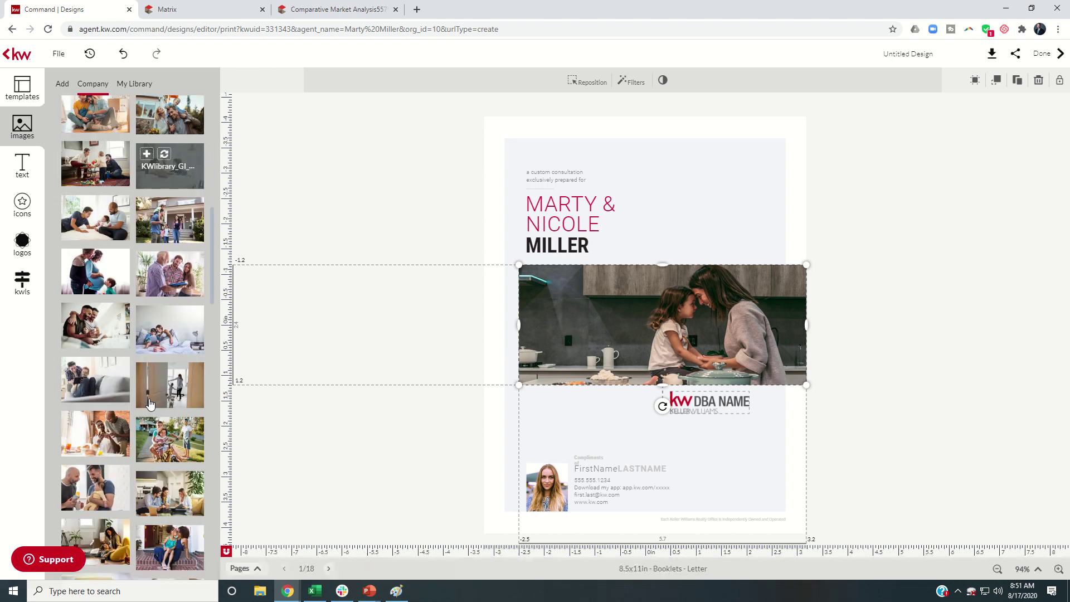
pyautogui.scroll(1, 149, 402)
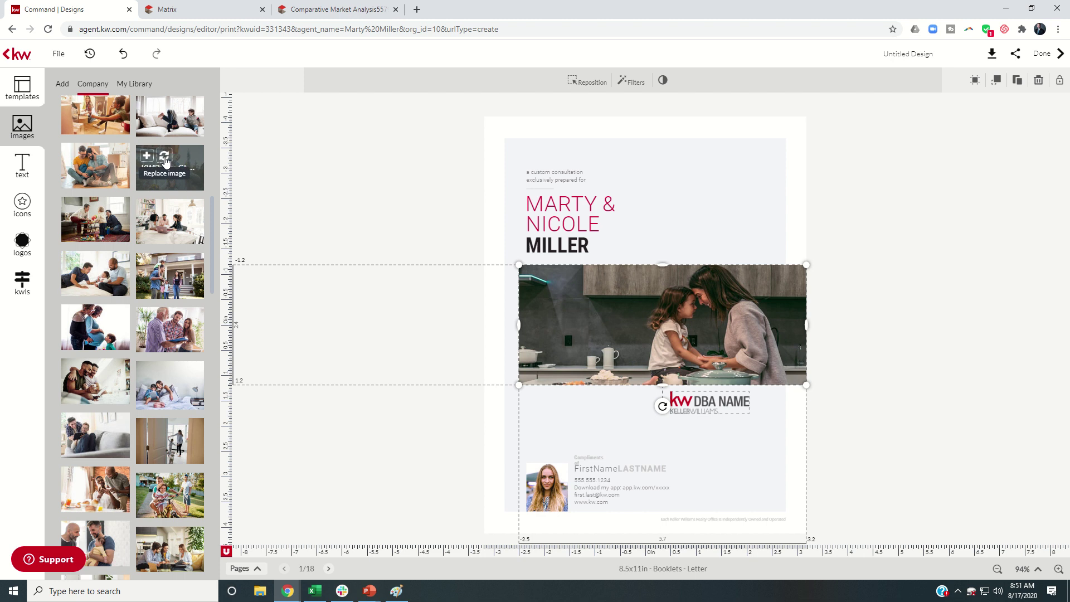
pyautogui.click(163, 156)
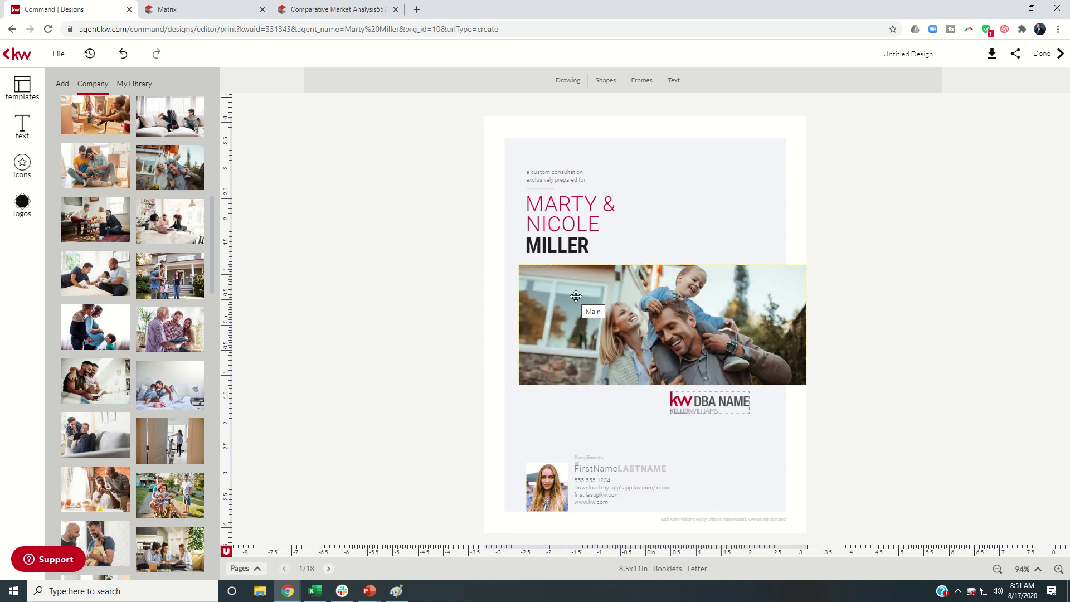
# Replace the cover's DBA NAME logo with the KW PLATINUM logo from My Library and raise it slightly
pyautogui.click(698, 401)
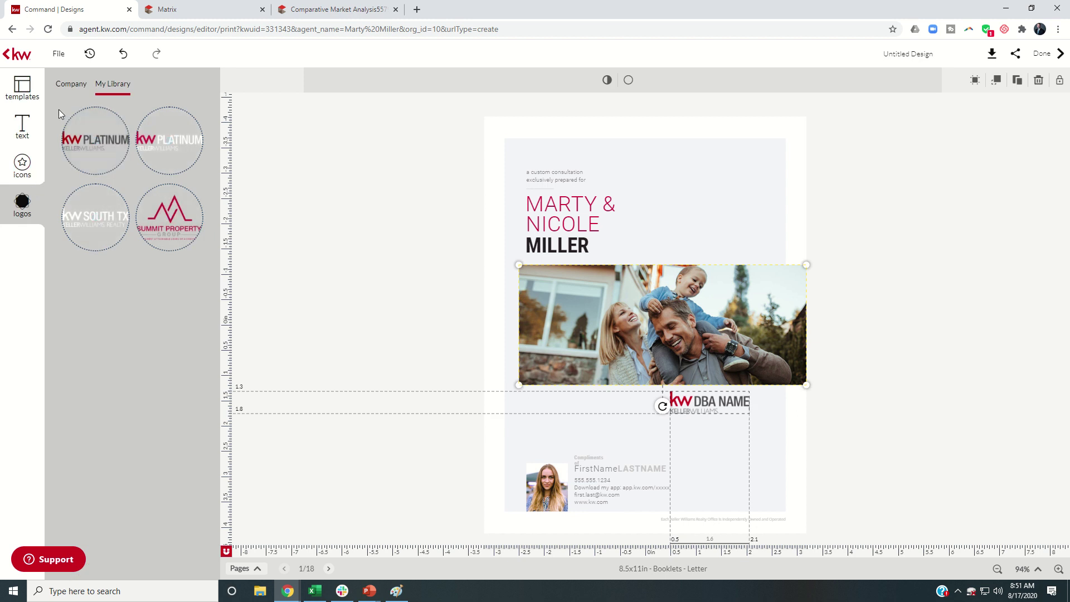
pyautogui.click(72, 87)
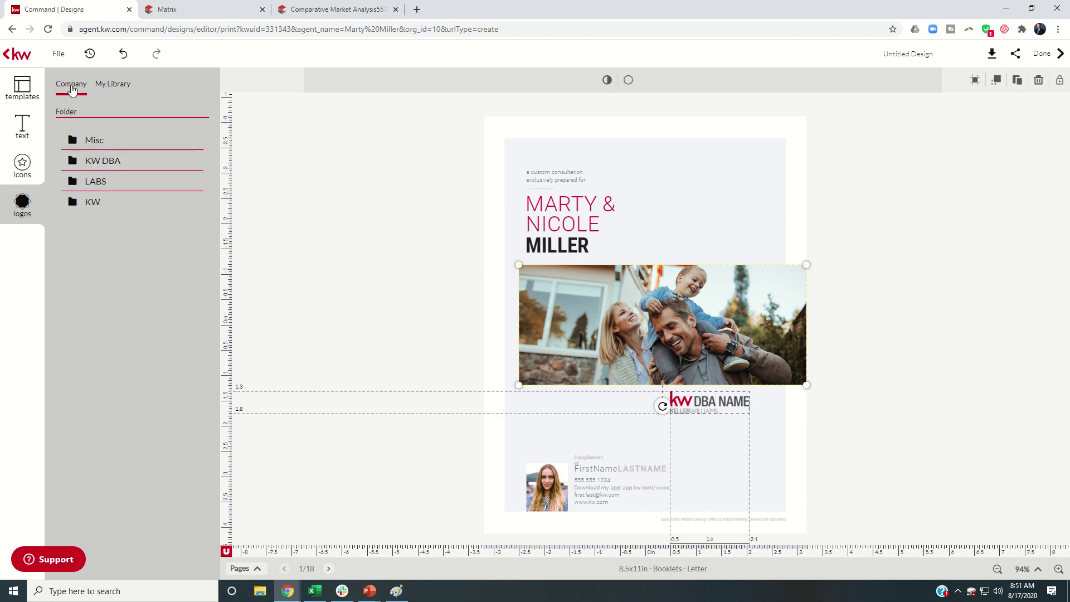
pyautogui.click(112, 84)
pyautogui.moveTo(143, 121)
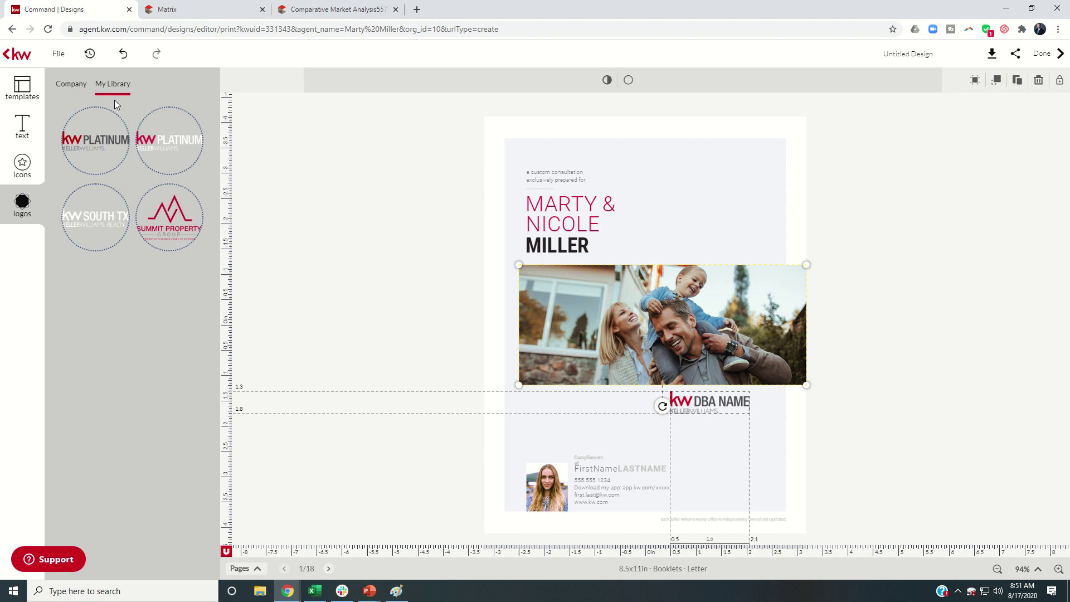
pyautogui.moveTo(99, 143)
pyautogui.click(105, 123)
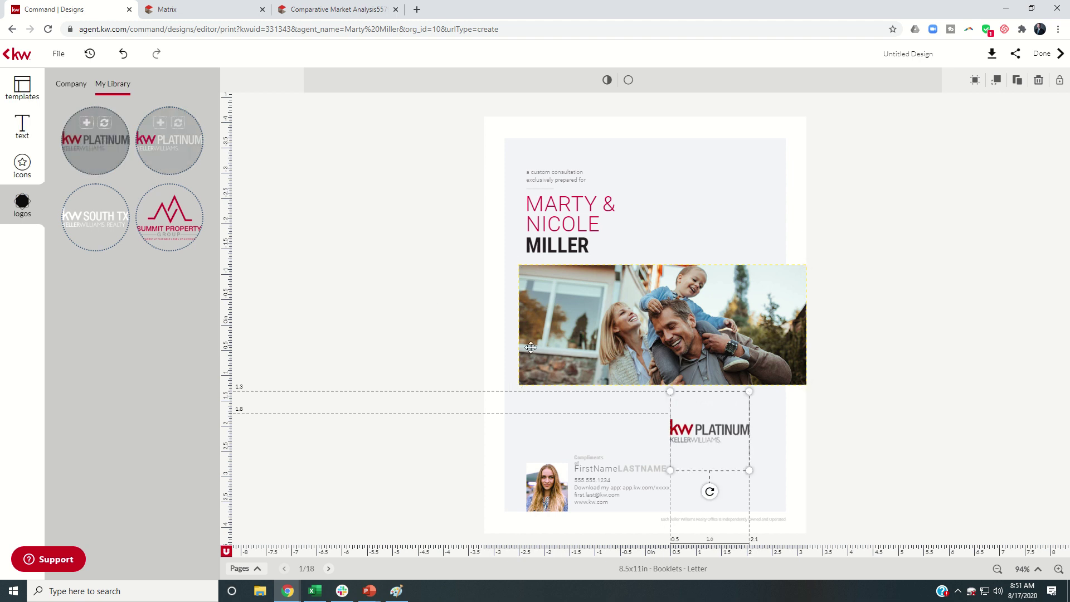
pyautogui.moveTo(709, 422); pyautogui.dragTo(708, 404)
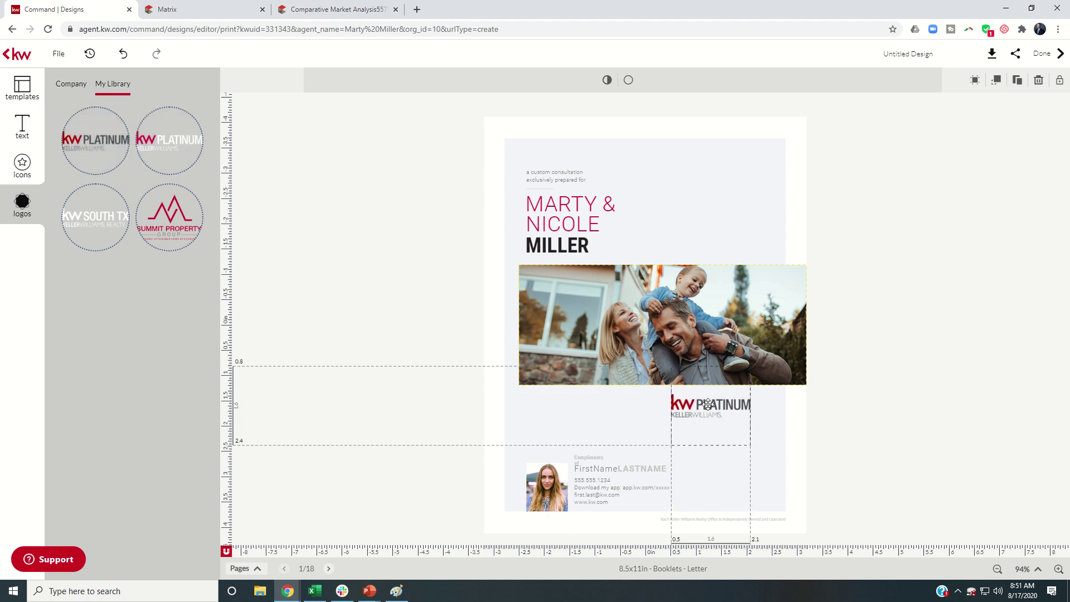
# Replace the FirstName and LASTNAME placeholders with the agent's first name and surname
pyautogui.click(597, 468)
pyautogui.click(574, 80)
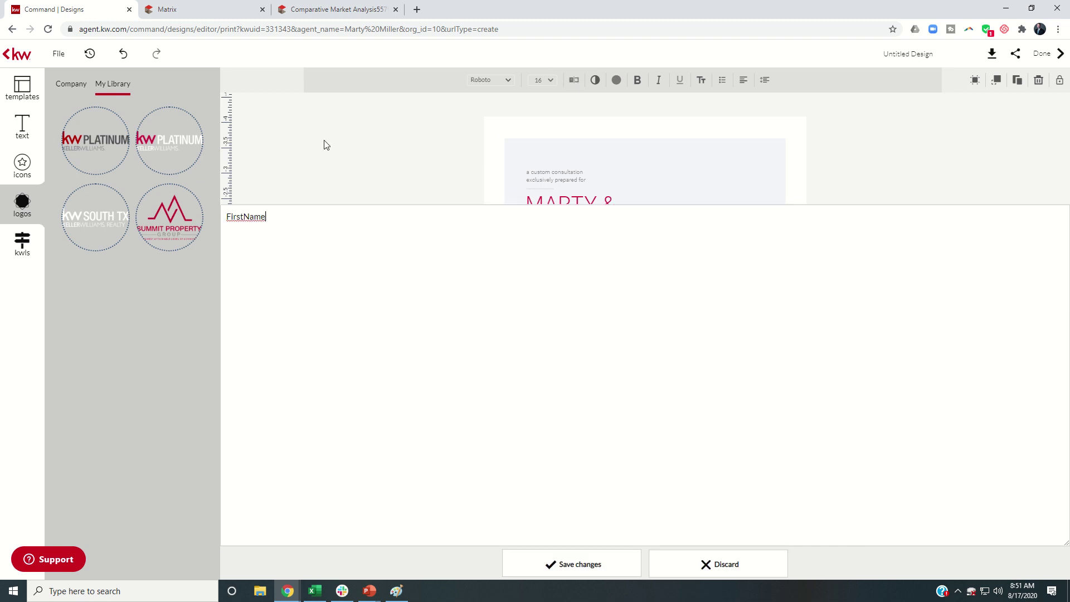
pyautogui.moveTo(277, 87); pyautogui.dragTo(189, 71)
pyautogui.write('Marty')
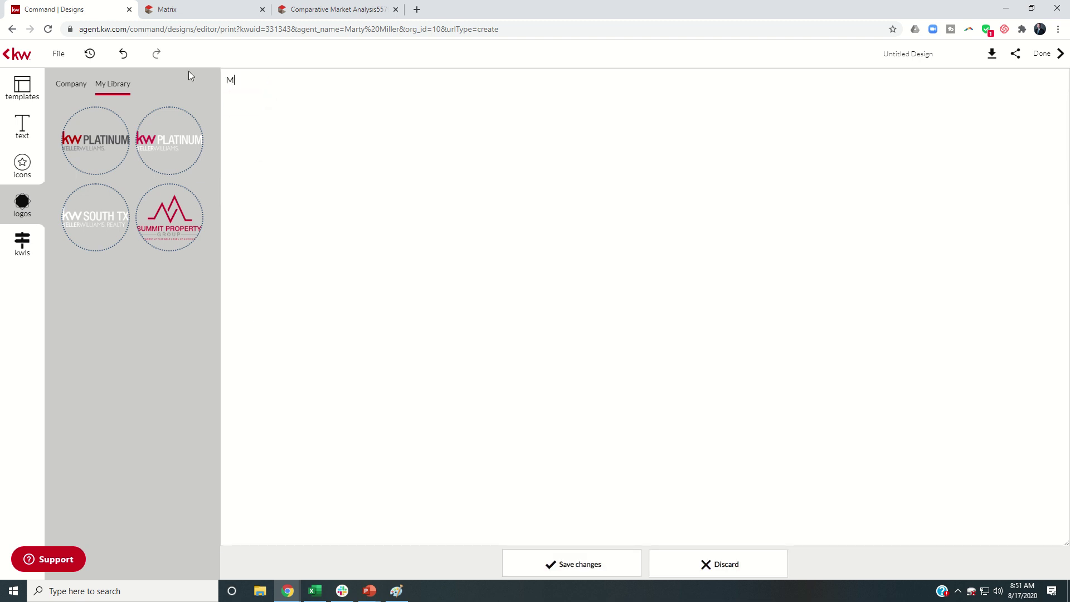
pyautogui.click(604, 571)
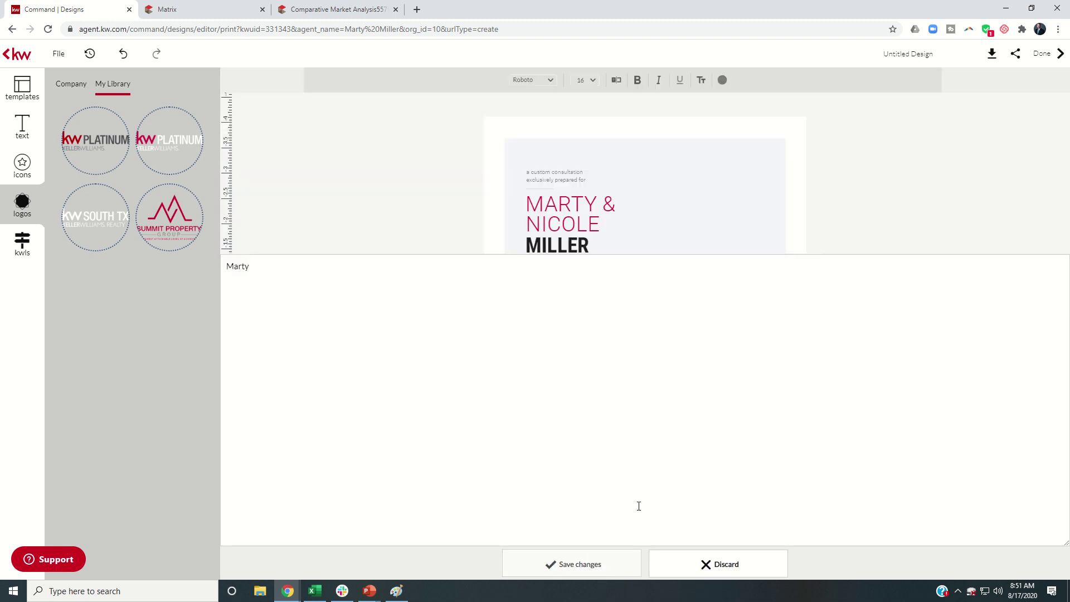
pyautogui.click(639, 471)
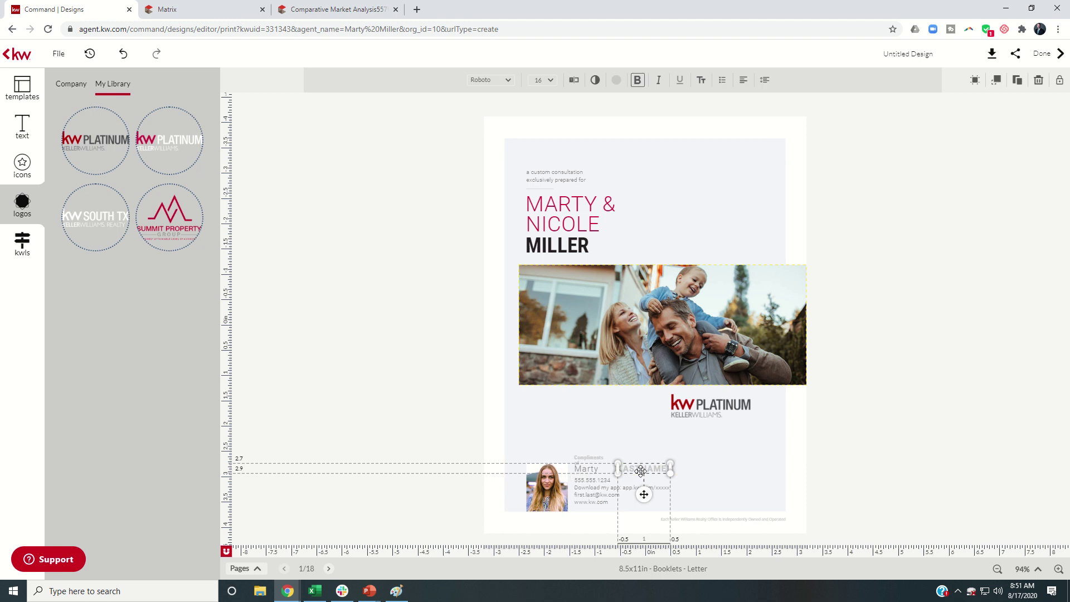
pyautogui.click(574, 81)
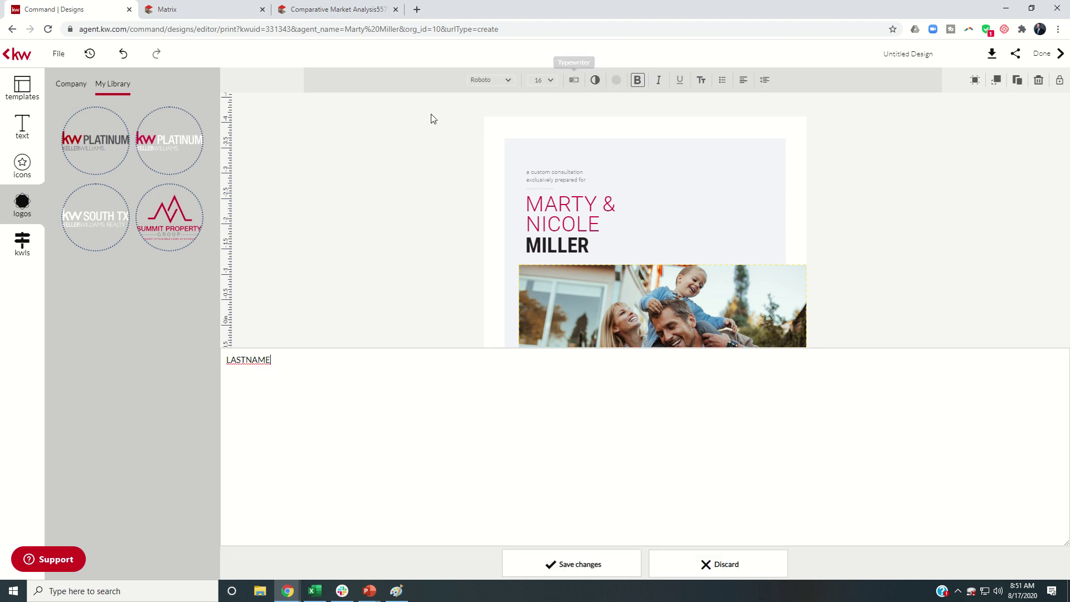
pyautogui.moveTo(289, 85); pyautogui.dragTo(162, 72)
pyautogui.write('MILLER')
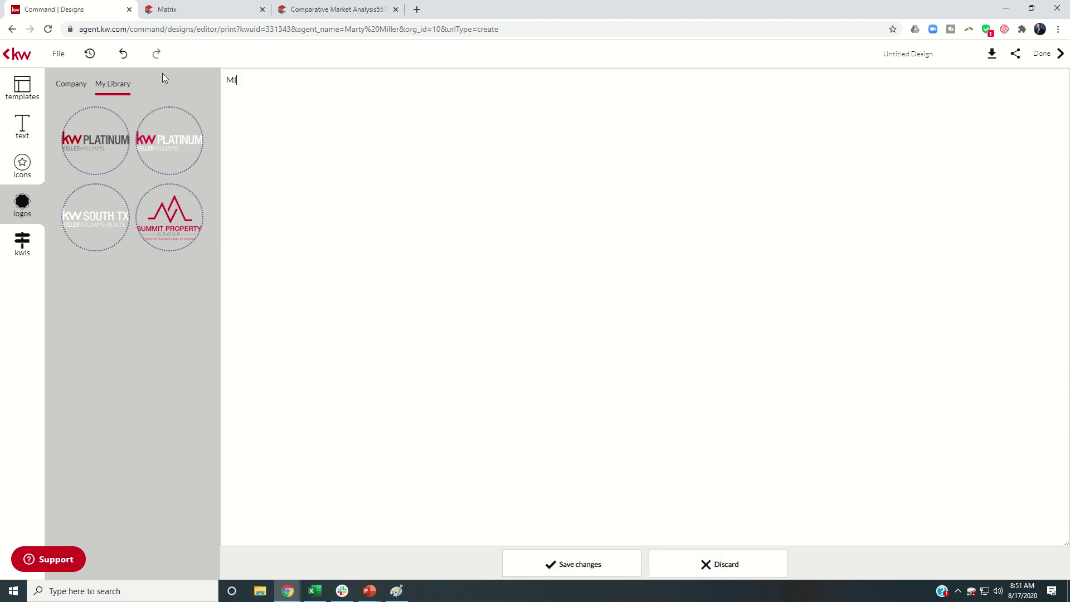
pyautogui.click(544, 568)
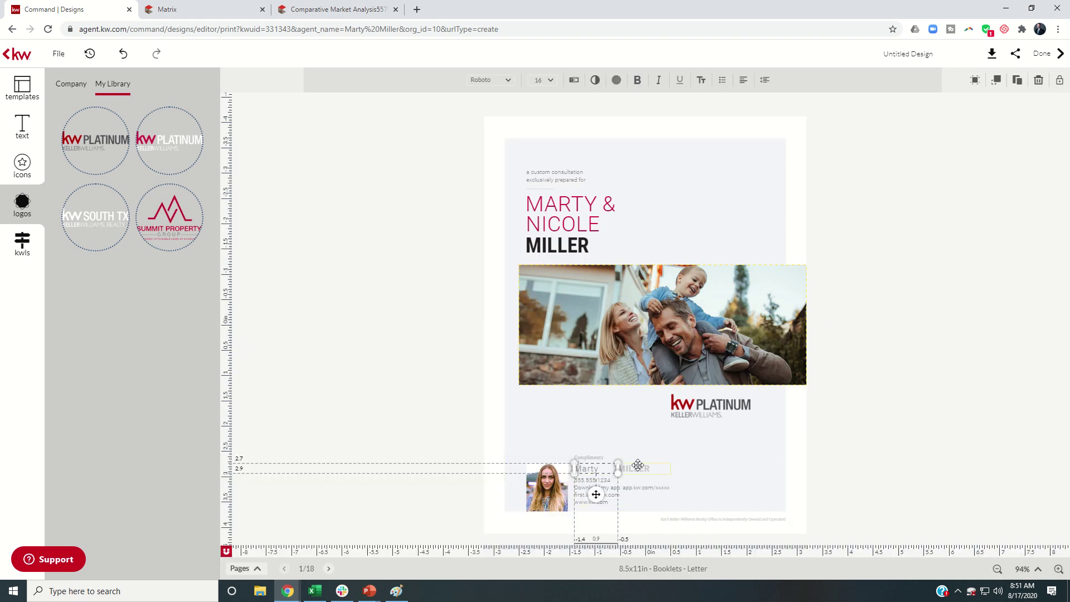
# Move the surname left beside the first name and retype the first name in capitals
pyautogui.click(638, 466)
pyautogui.moveTo(639, 464); pyautogui.dragTo(597, 466)
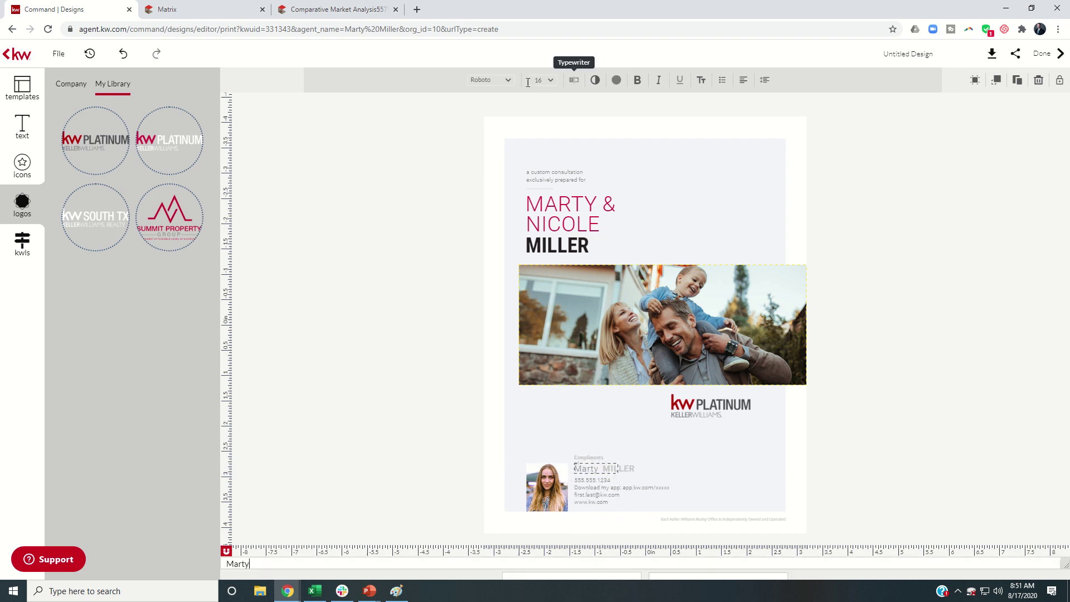
pyautogui.click(573, 80)
pyautogui.moveTo(269, 78); pyautogui.dragTo(155, 65)
pyautogui.write('MARTY')
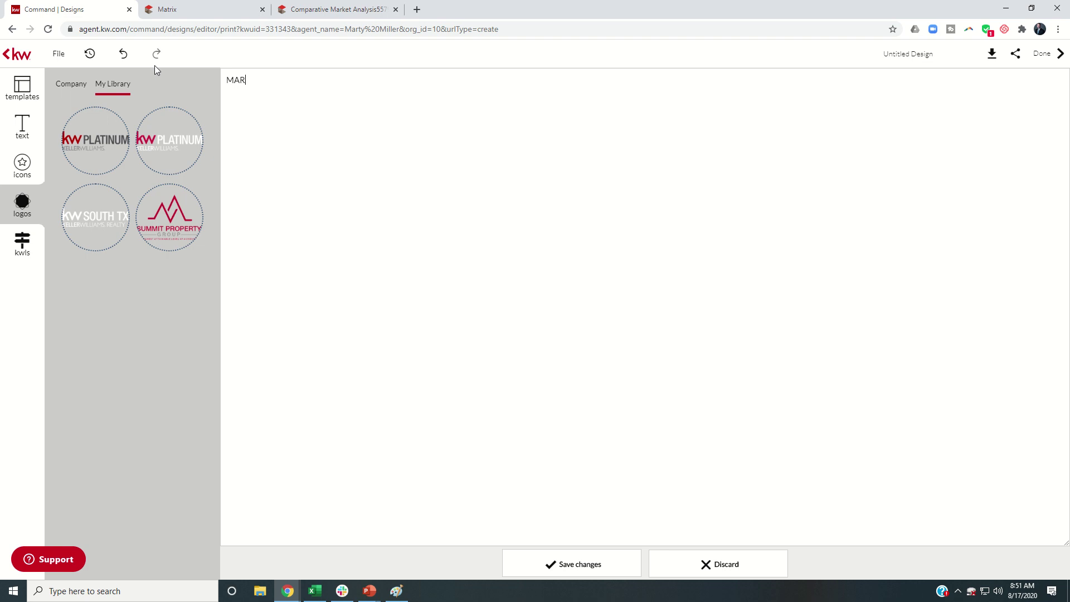
pyautogui.click(548, 564)
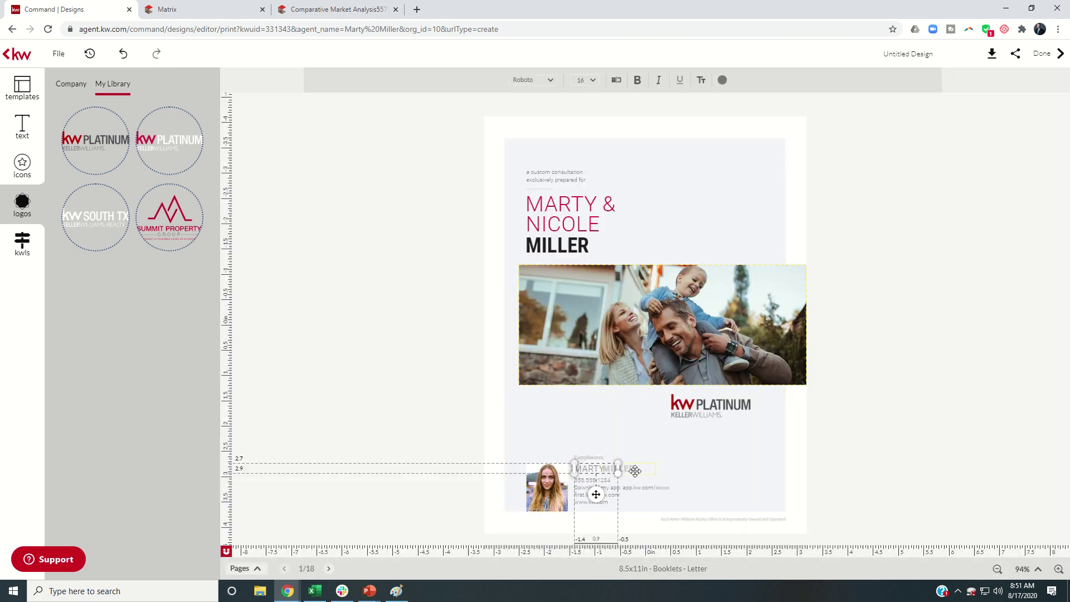
# Undo an accidental move of the name box and close the surname editor without changes
pyautogui.moveTo(631, 469); pyautogui.dragTo(576, 470)
pyautogui.hotkey('ctrl', 'z')
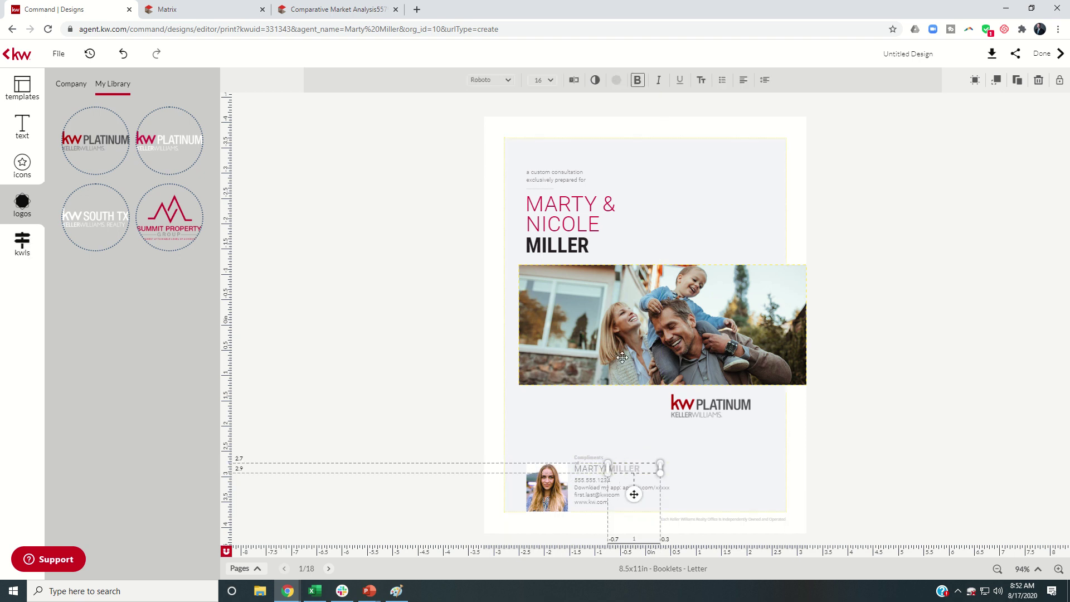
pyautogui.click(576, 82)
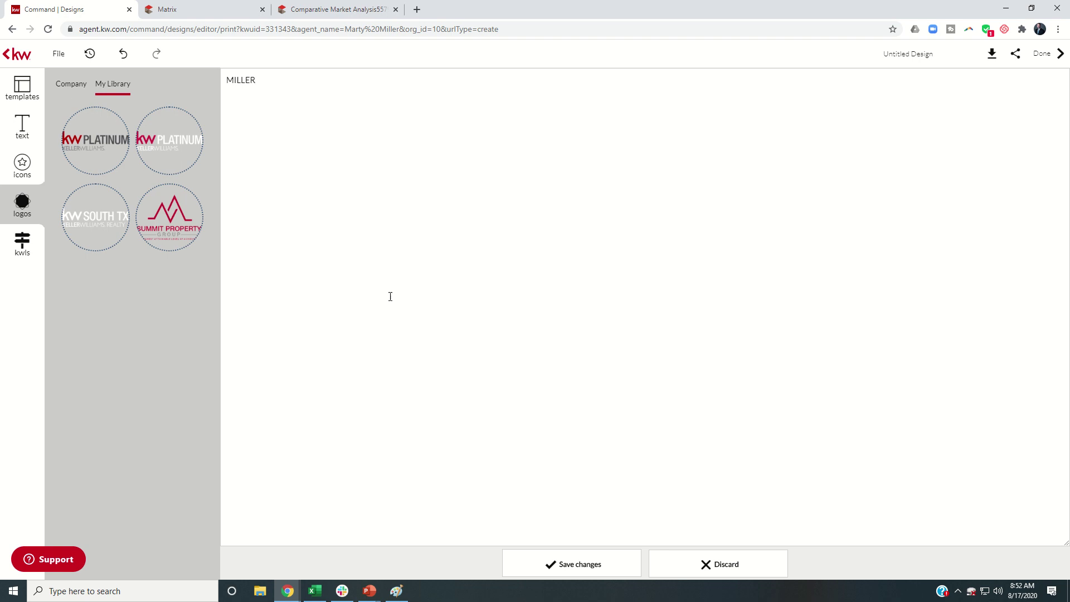
pyautogui.click(671, 565)
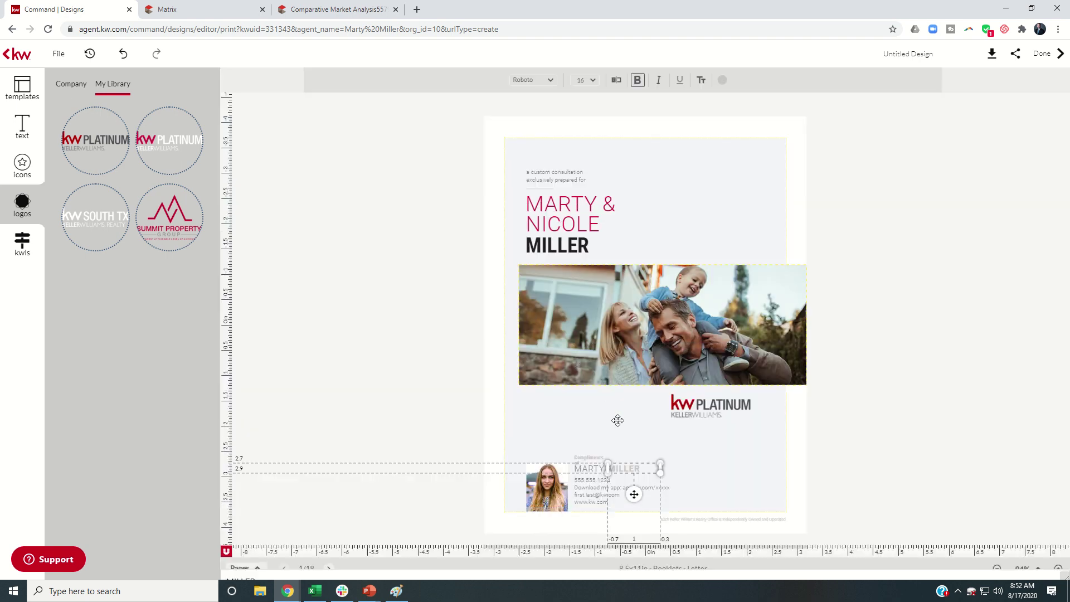
# Replace the placeholder phone and e-mail lines with the agent's phone number and e-mail address
pyautogui.click(589, 480)
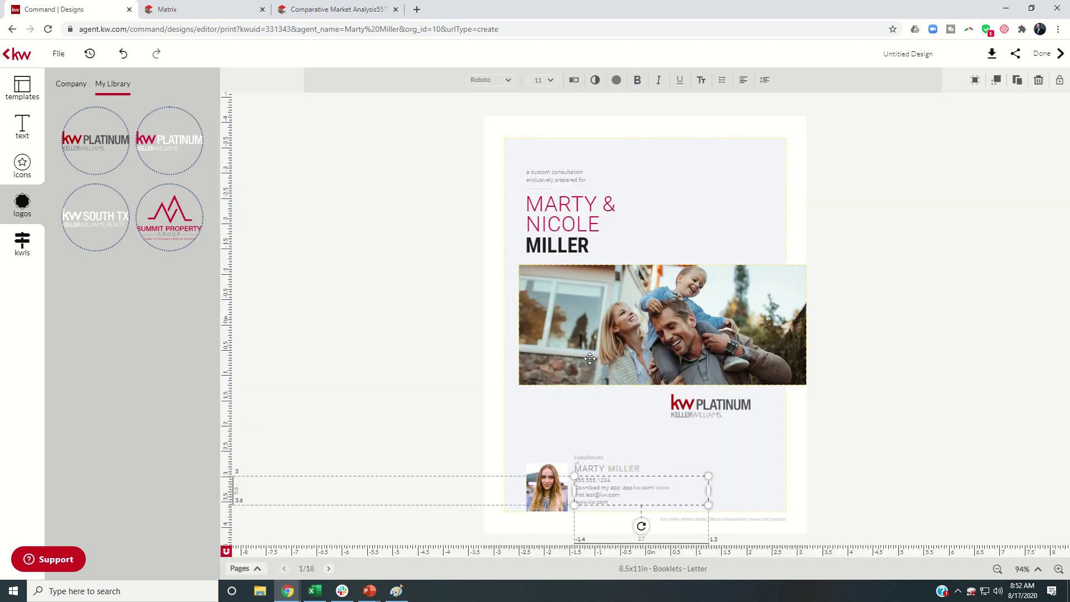
pyautogui.click(574, 80)
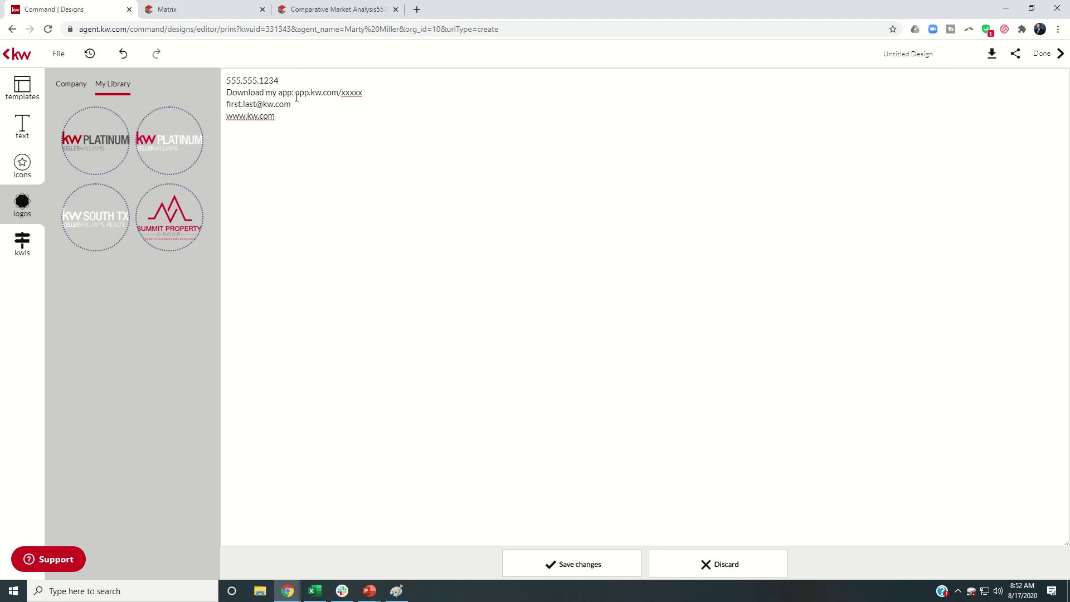
pyautogui.moveTo(293, 82); pyautogui.dragTo(176, 60)
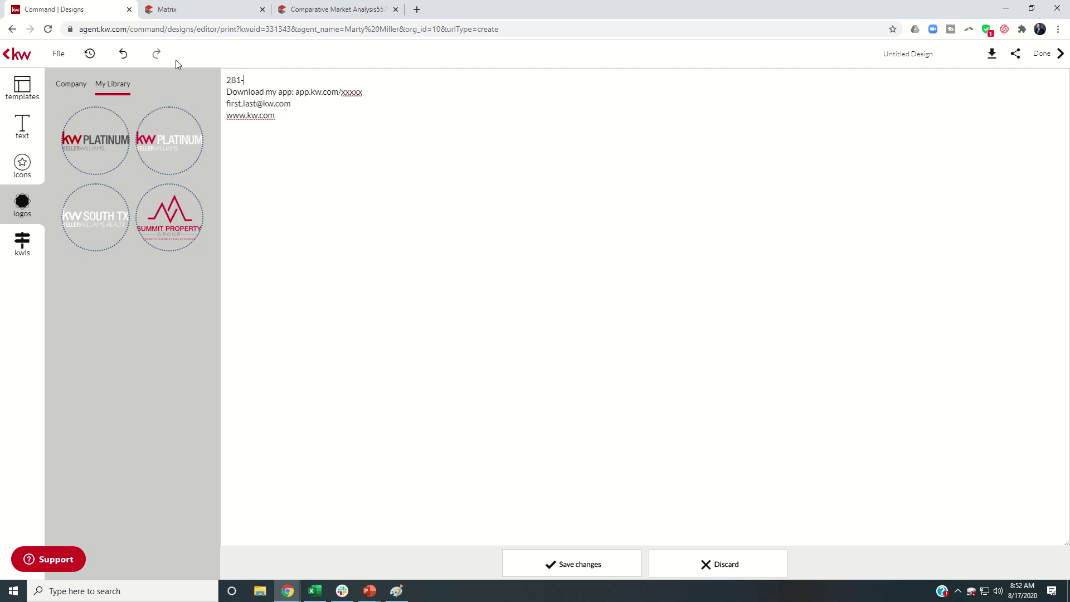
# Enter the agent's website, delete the Download my app line, and save the contact block
pyautogui.moveTo(247, 115); pyautogui.dragTo(226, 115)
pyautogui.write('marty.mi')
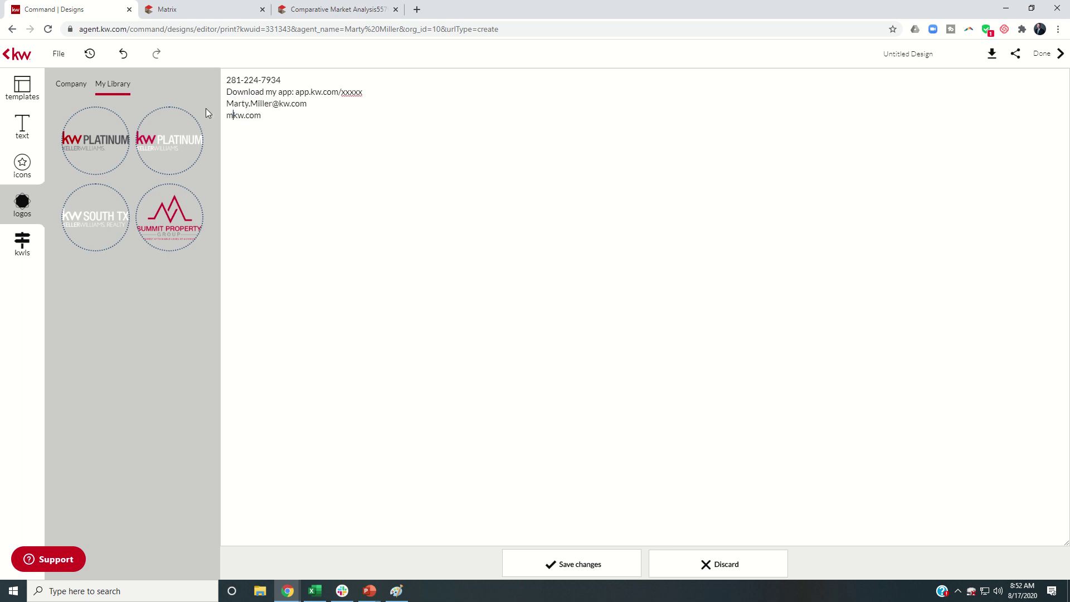
pyautogui.press('BackSpace')
pyautogui.press('BackSpace')
pyautogui.press('BackSpace')
pyautogui.write('miller.')
pyautogui.moveTo(361, 91); pyautogui.dragTo(224, 91)
pyautogui.press('BackSpace')
pyautogui.press('BackSpace')
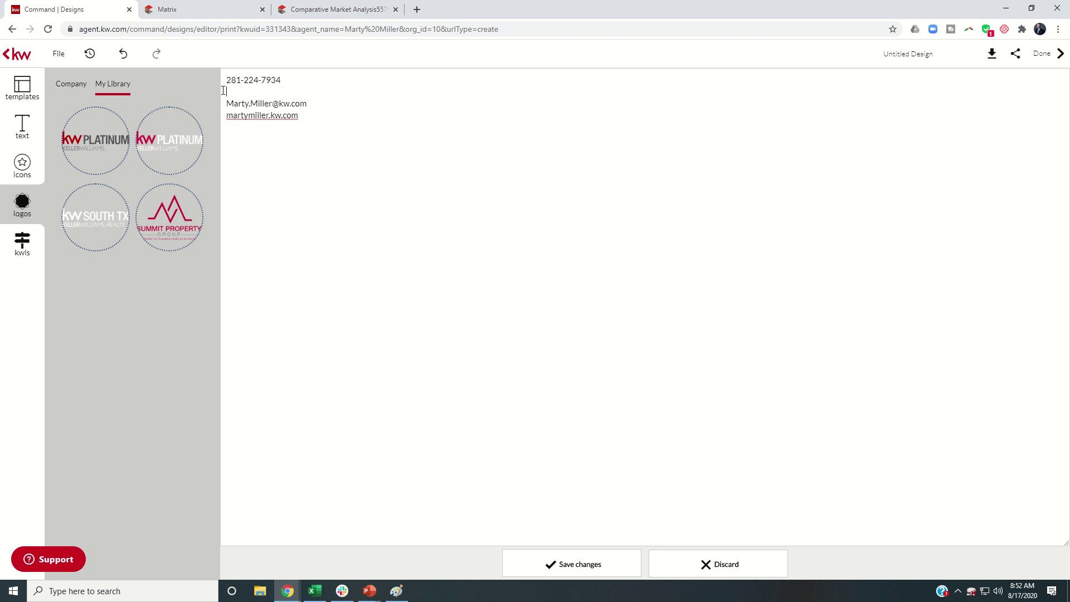
pyautogui.click(574, 564)
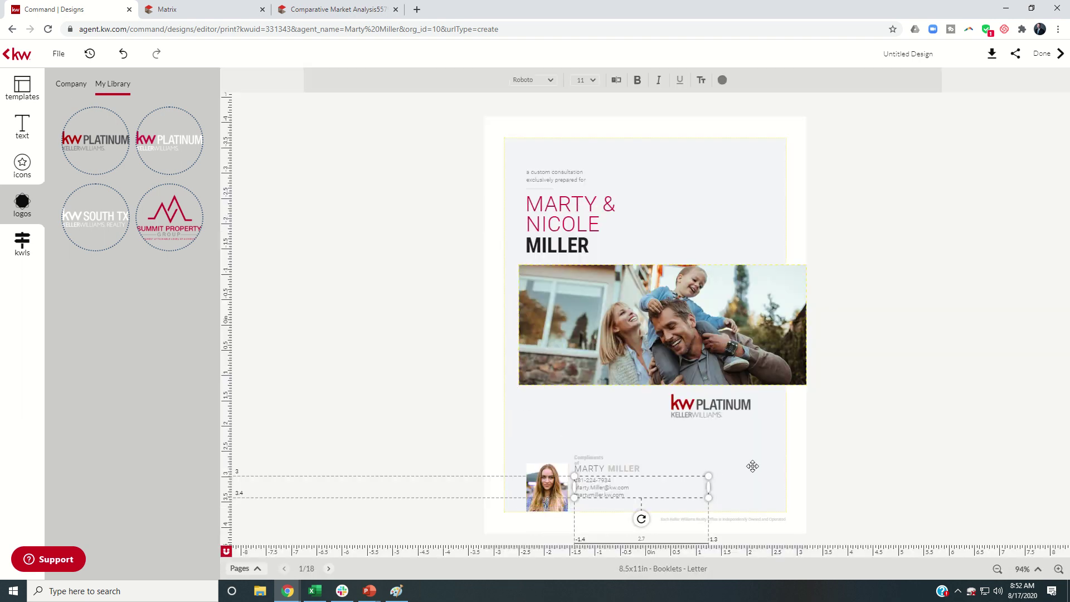
pyautogui.click(752, 466)
pyautogui.click(626, 469)
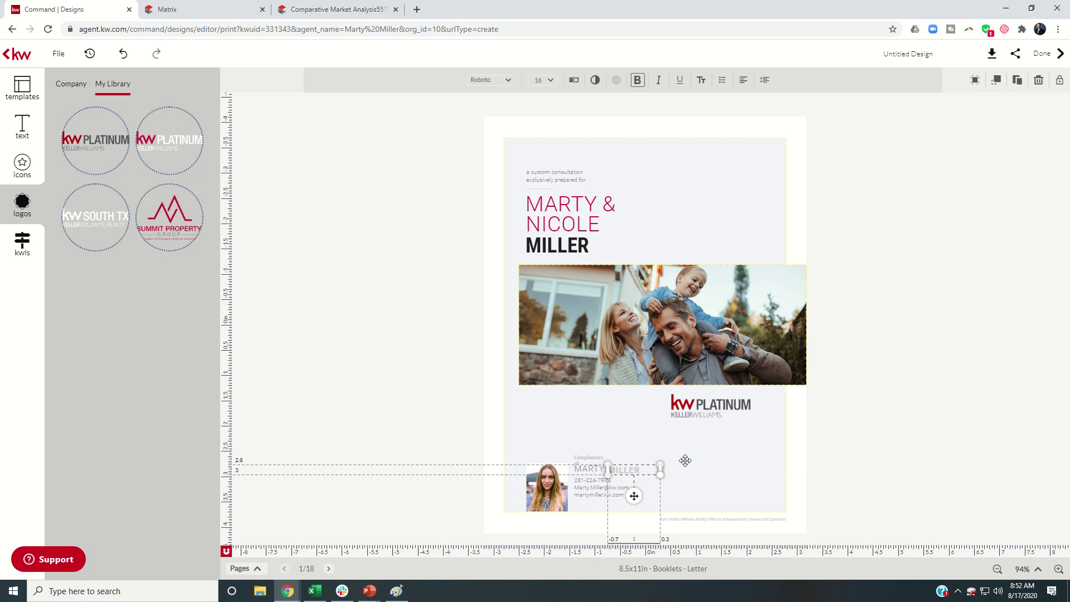
pyautogui.click(682, 213)
pyautogui.click(358, 209)
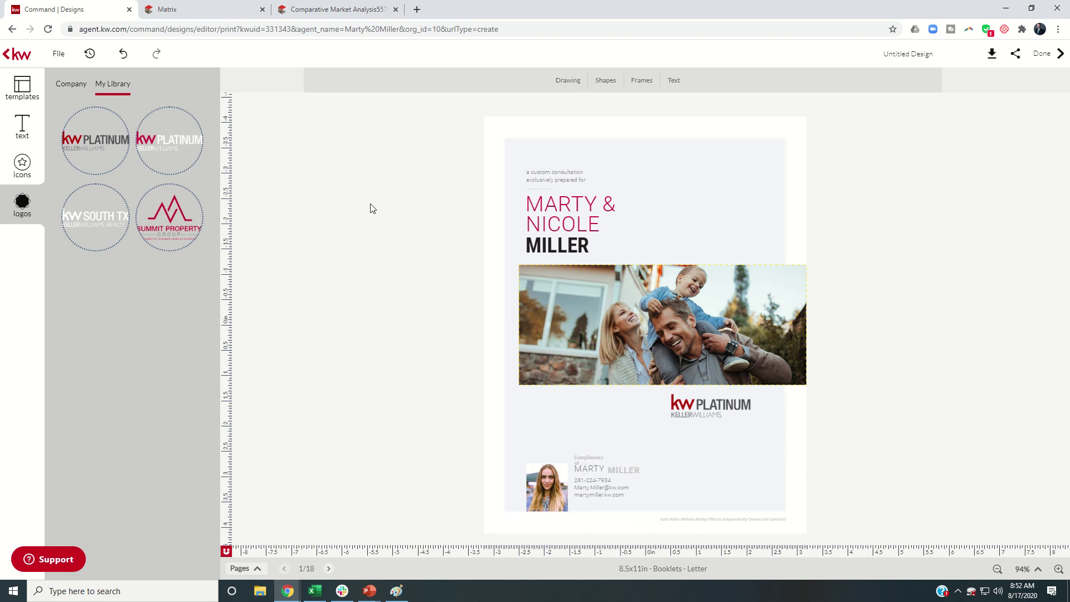
pyautogui.click(595, 469)
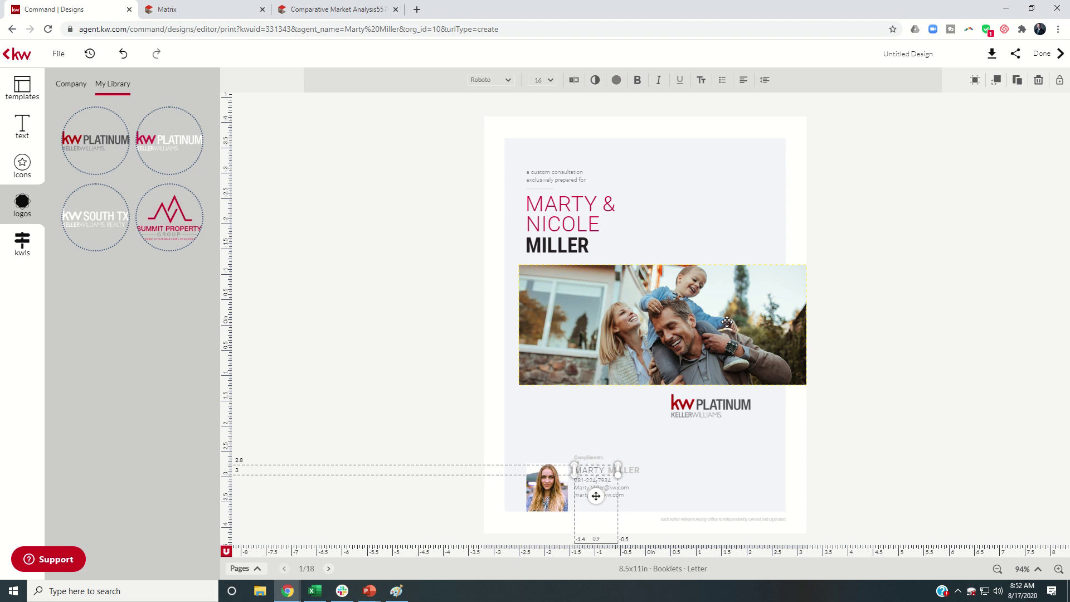
pyautogui.click(389, 274)
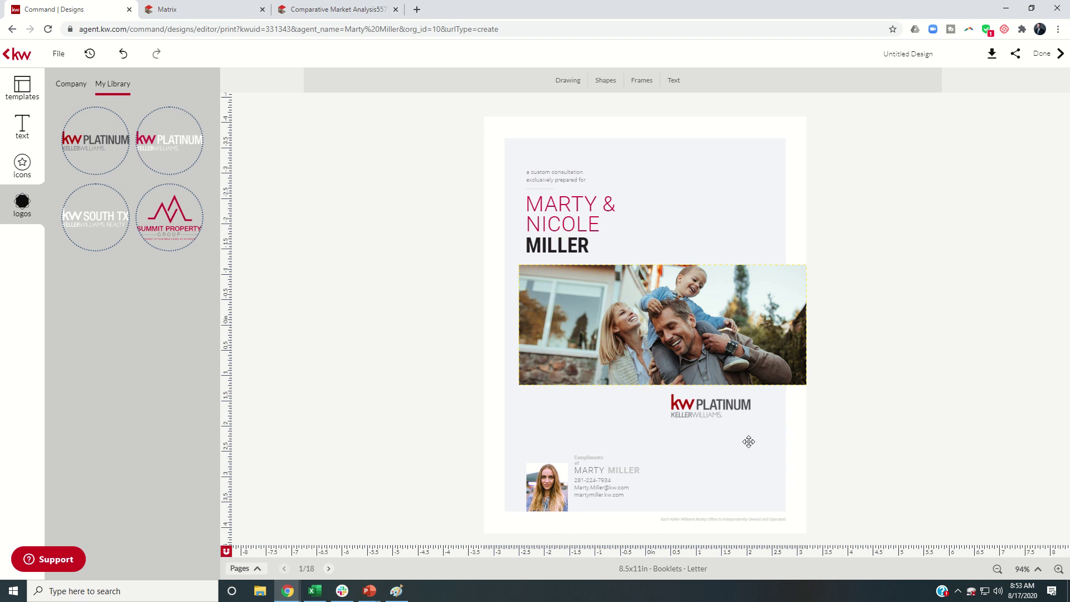
pyautogui.click(23, 89)
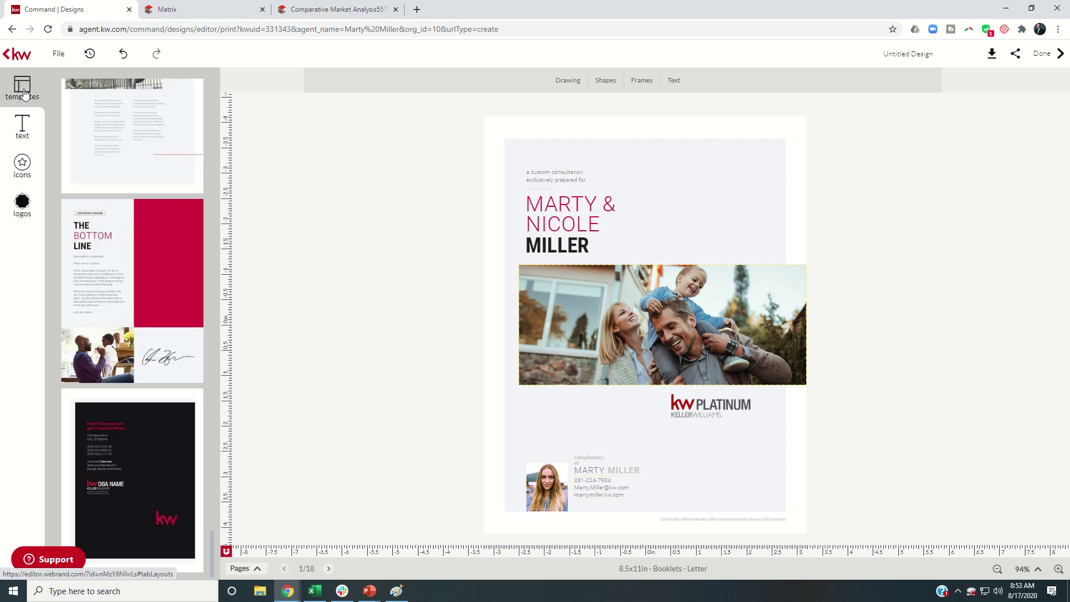
pyautogui.click(258, 568)
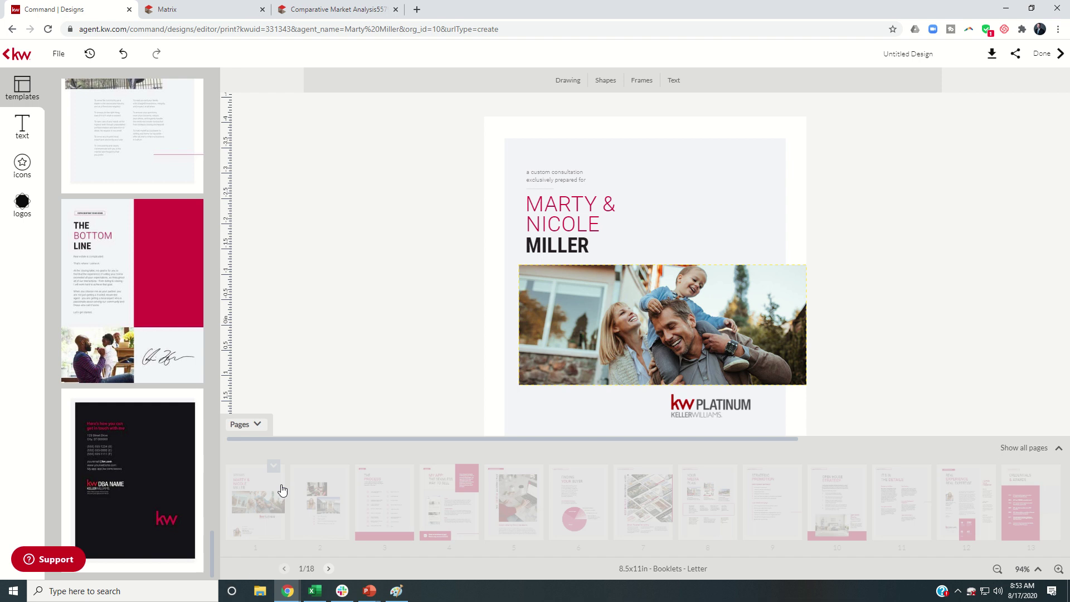
pyautogui.click(326, 494)
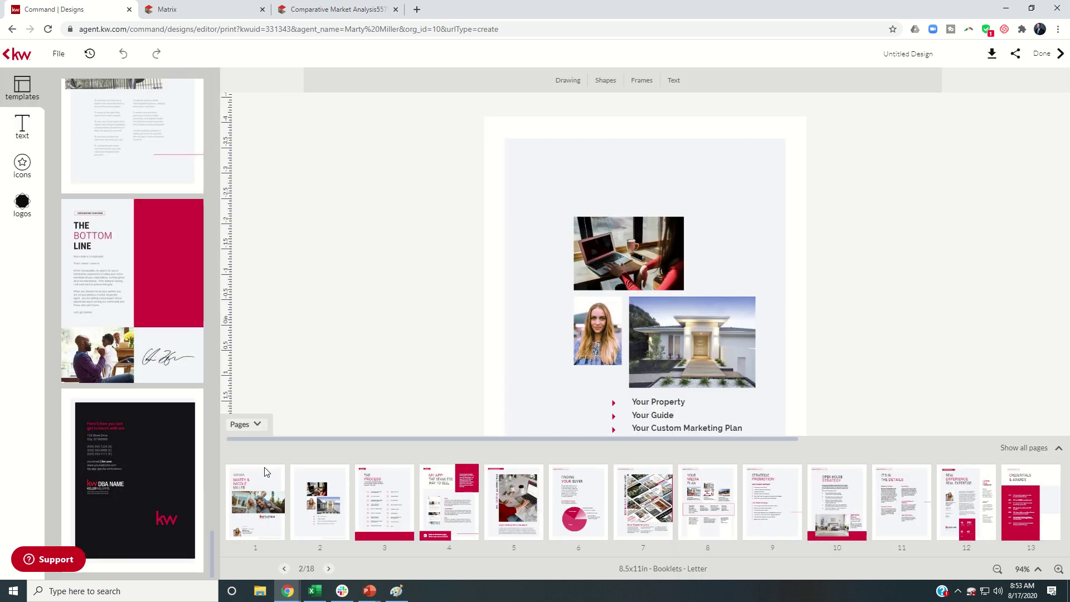
pyautogui.click(261, 507)
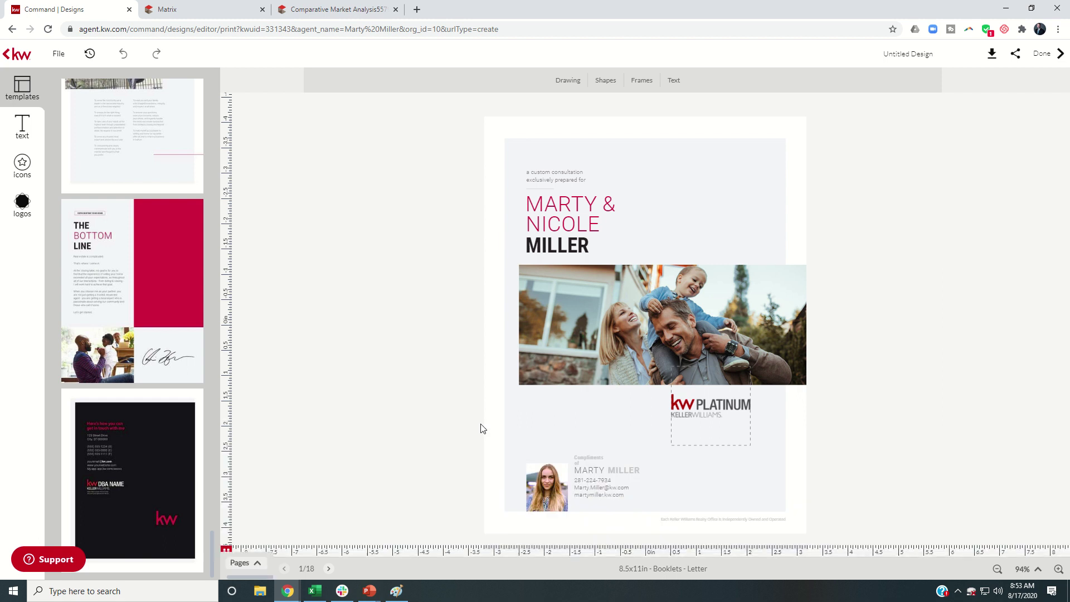
pyautogui.click(546, 486)
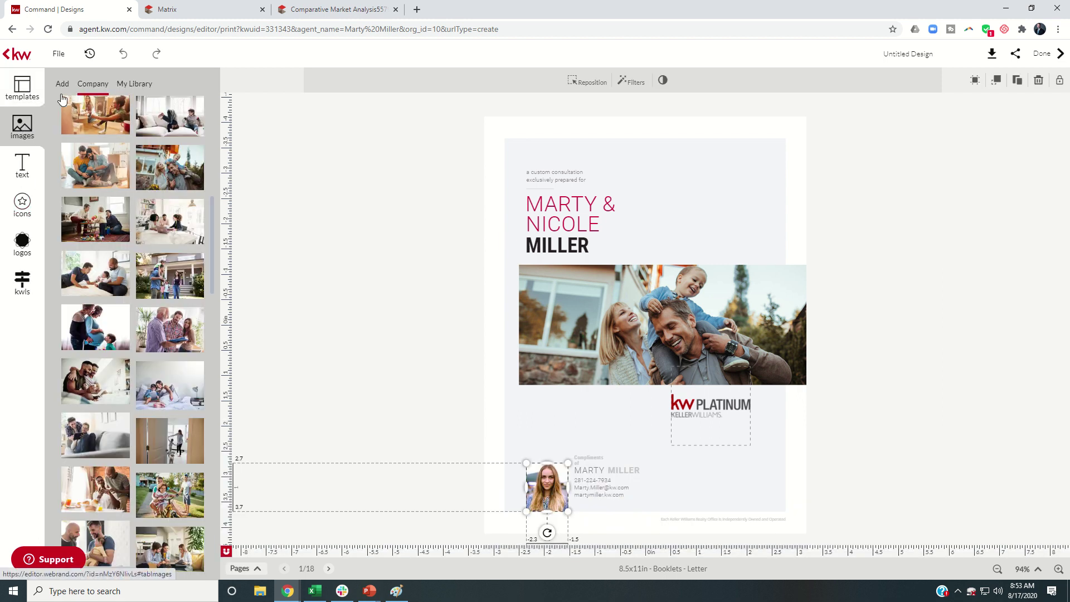
# Swap the cover headshot for the agent photo from My Library and nudge it up
pyautogui.click(122, 87)
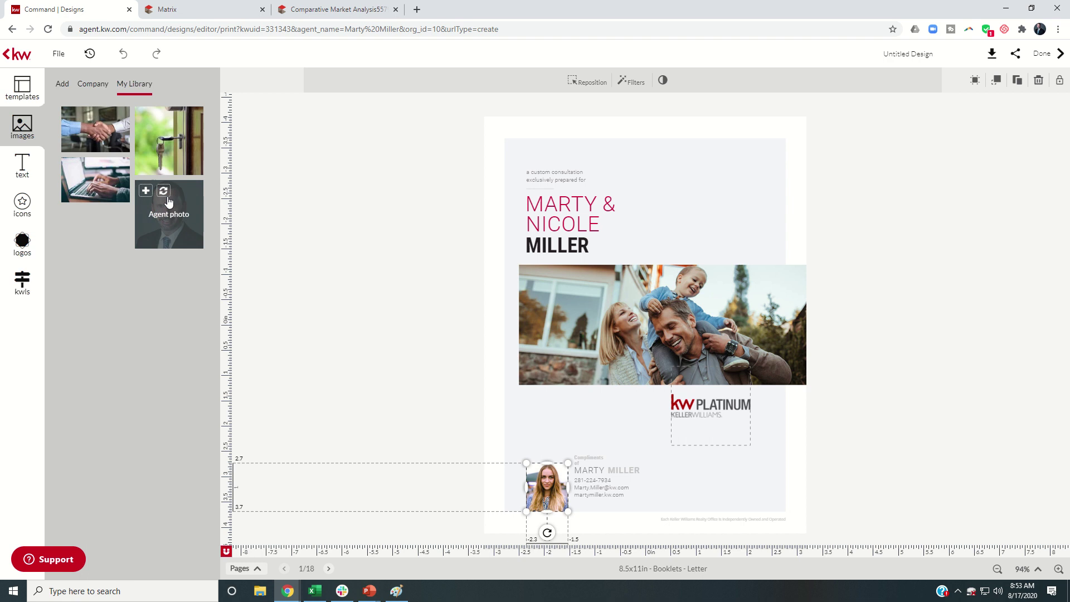
pyautogui.click(167, 210)
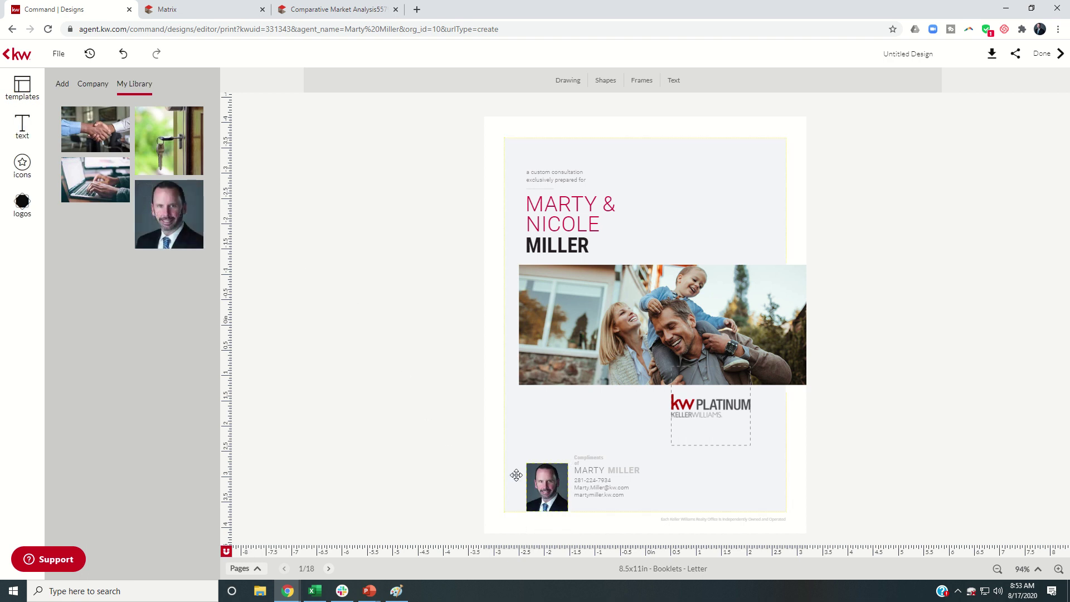
pyautogui.moveTo(540, 477); pyautogui.dragTo(539, 468)
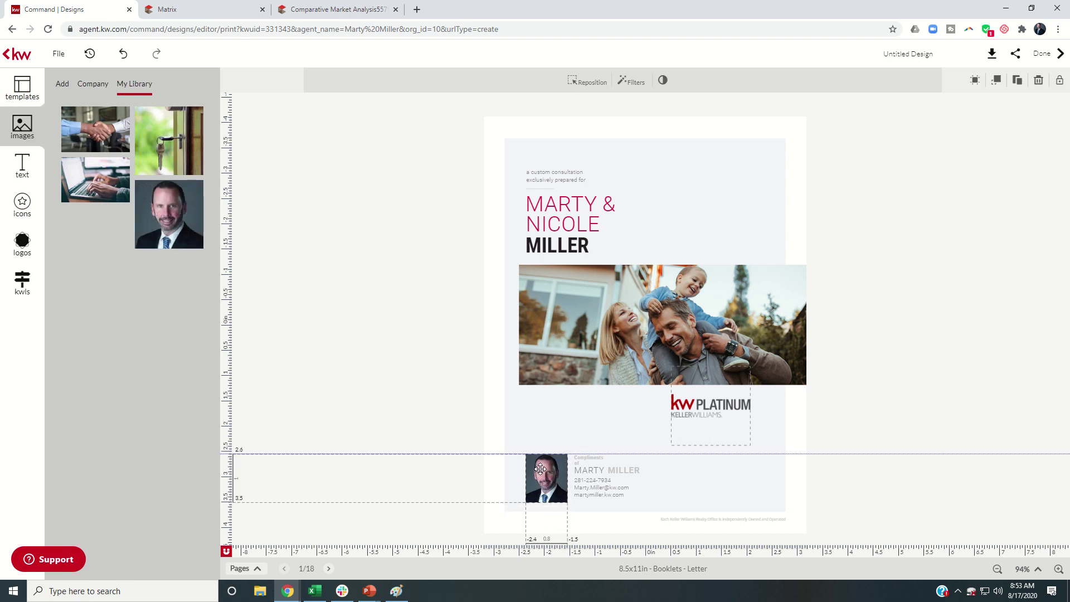
pyautogui.click(394, 368)
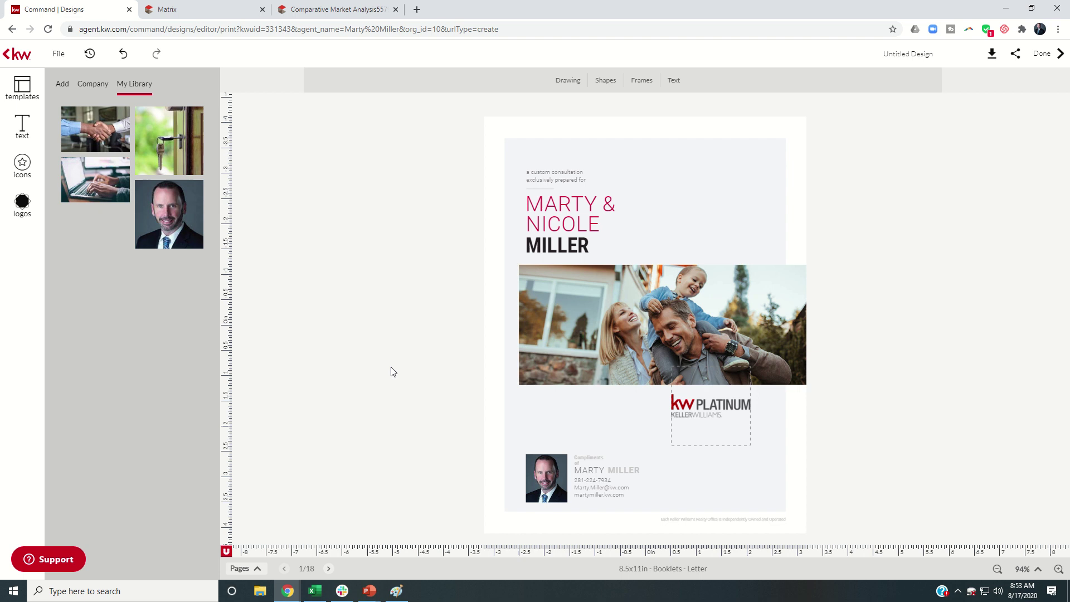
# Put the agent photo into the page 2 headshot as well
pyautogui.click(21, 87)
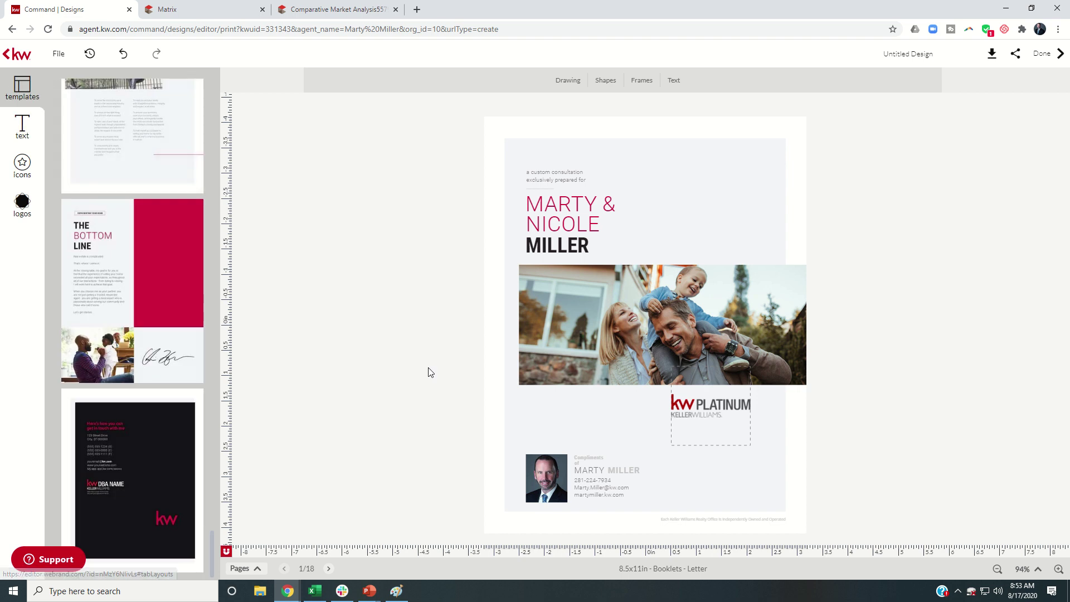
pyautogui.click(327, 570)
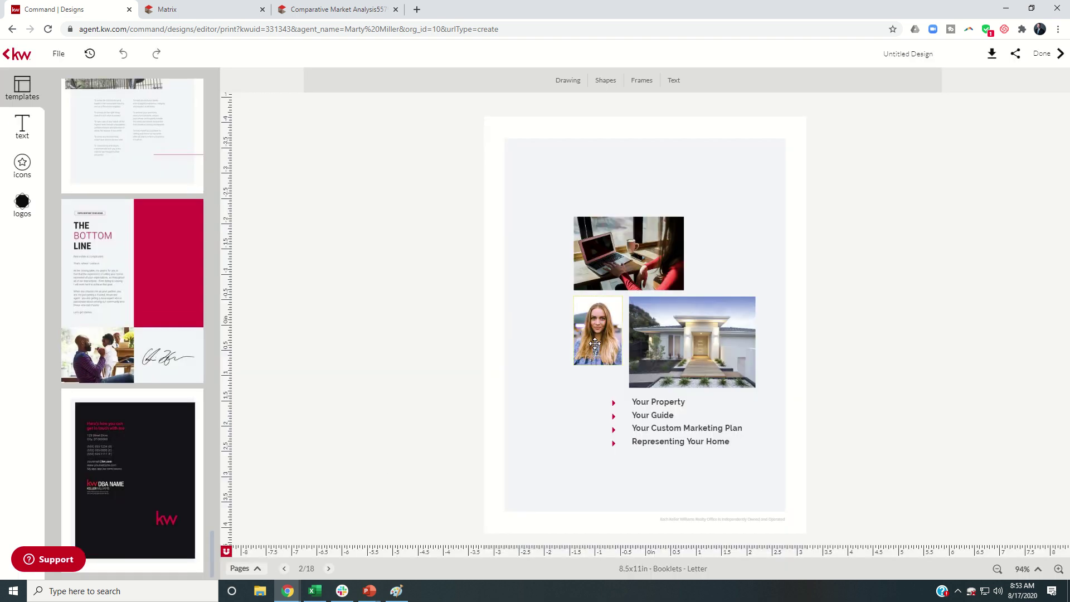
pyautogui.click(597, 326)
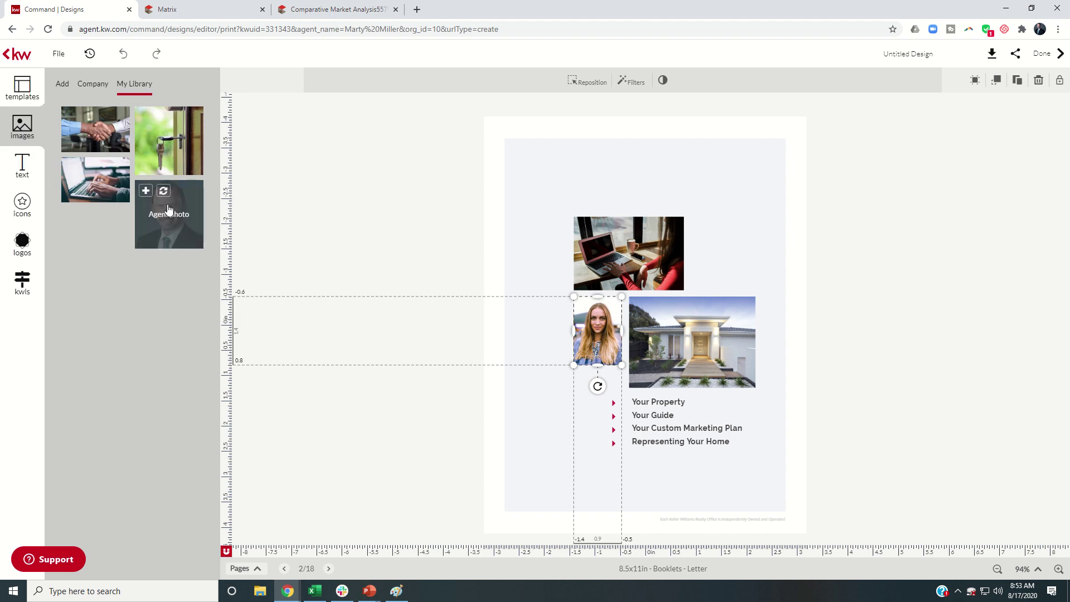
pyautogui.click(167, 211)
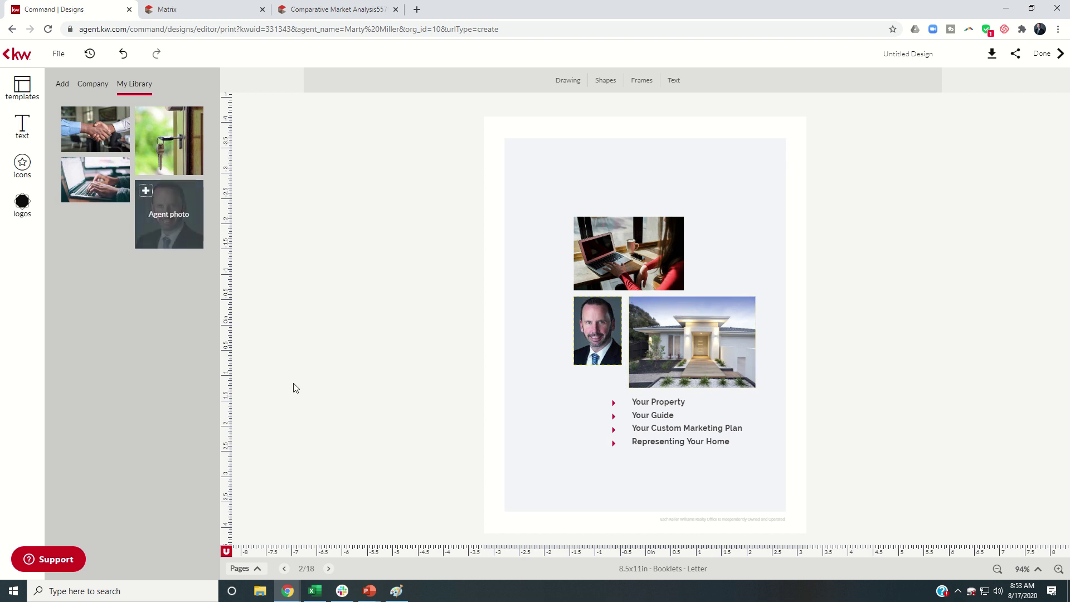
pyautogui.click(329, 571)
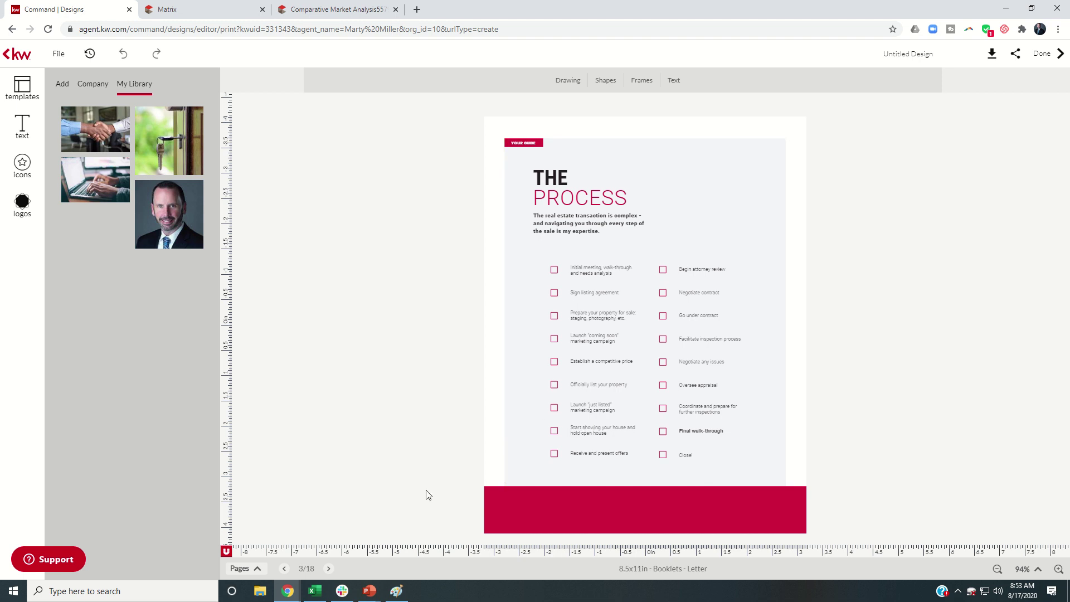
# Widen the Paid, Boosted Facebook Ads text on the Your Media Plan page so its title fits one line
pyautogui.click(328, 568)
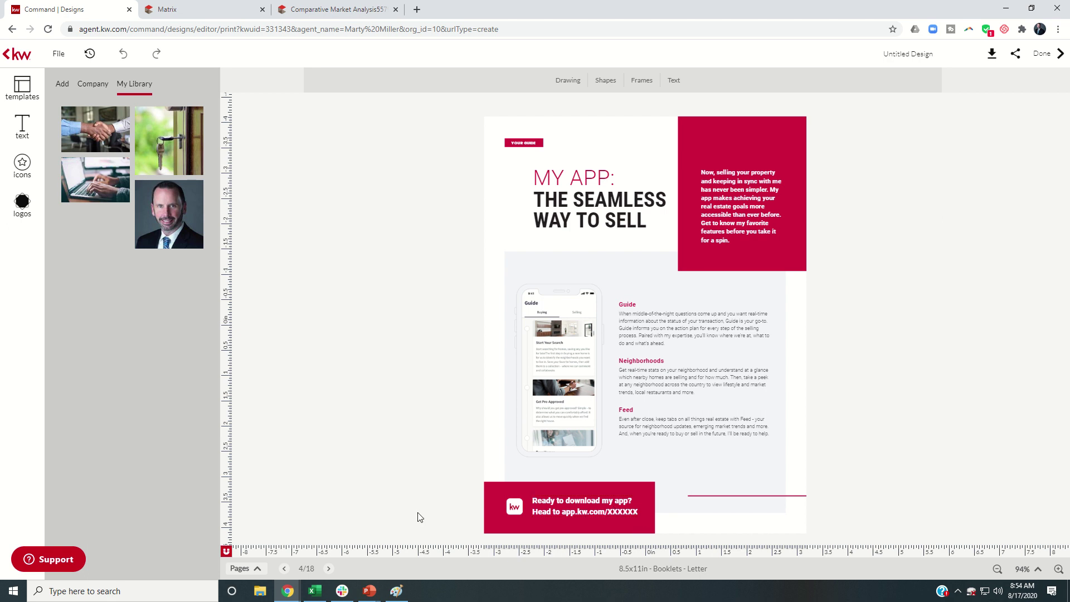
pyautogui.click(328, 568)
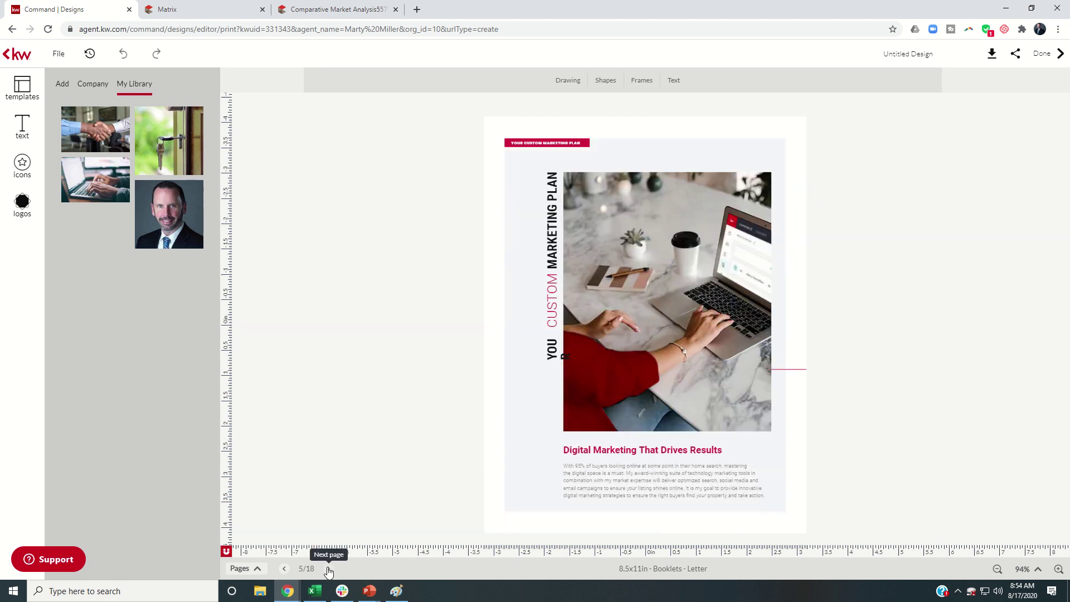
pyautogui.click(328, 569)
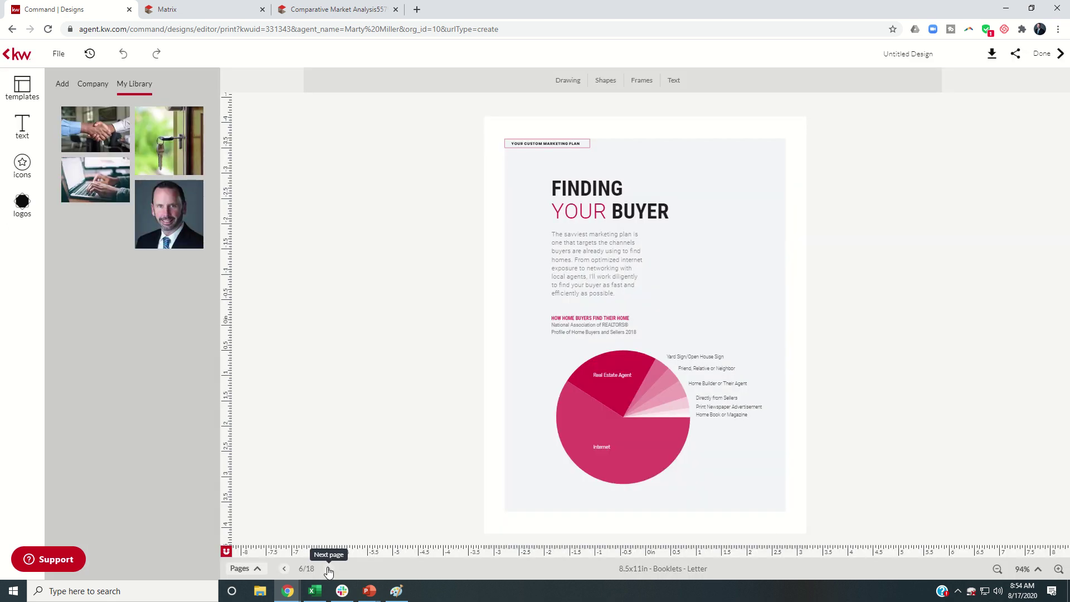
pyautogui.click(328, 568)
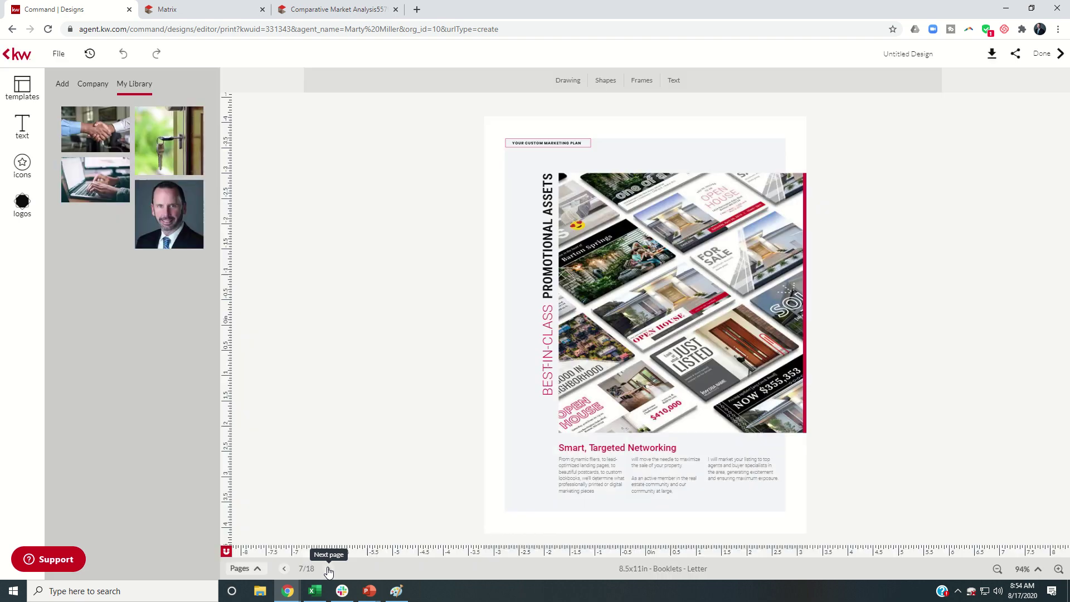
pyautogui.click(328, 569)
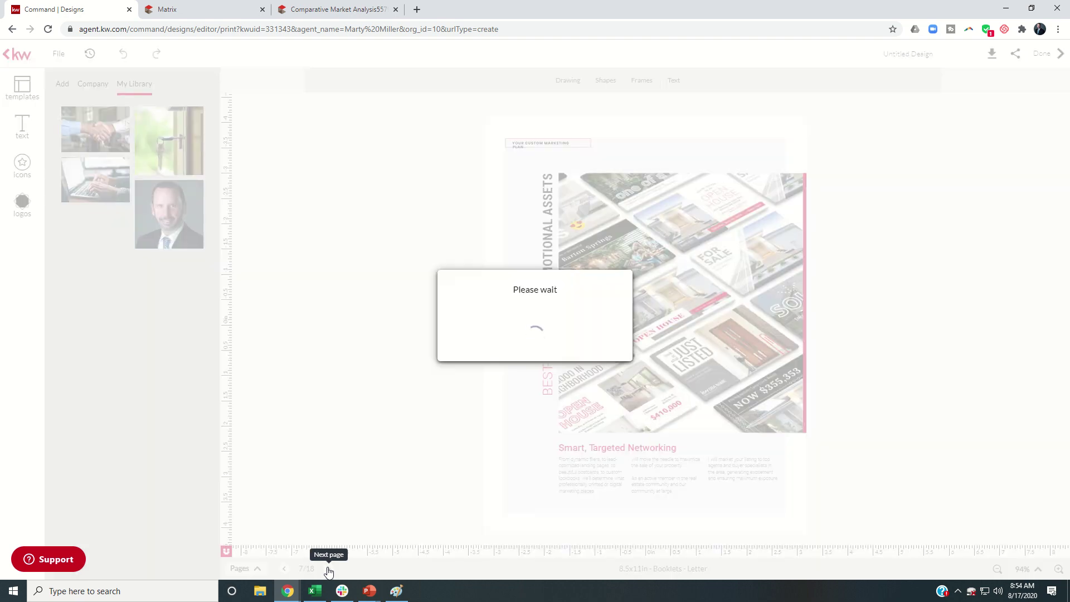
pyautogui.click(328, 568)
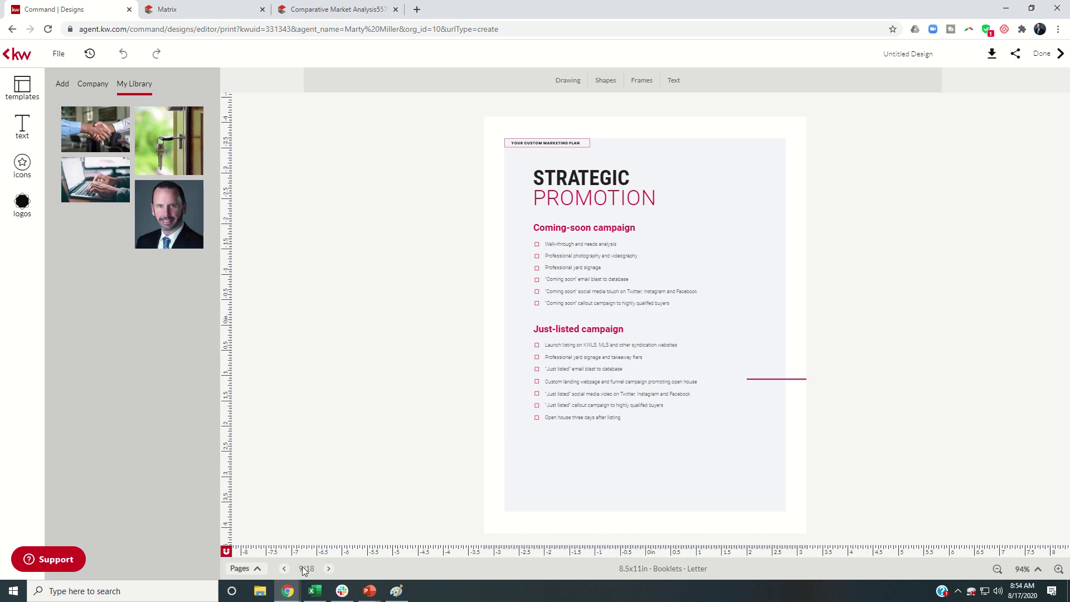
pyautogui.click(284, 568)
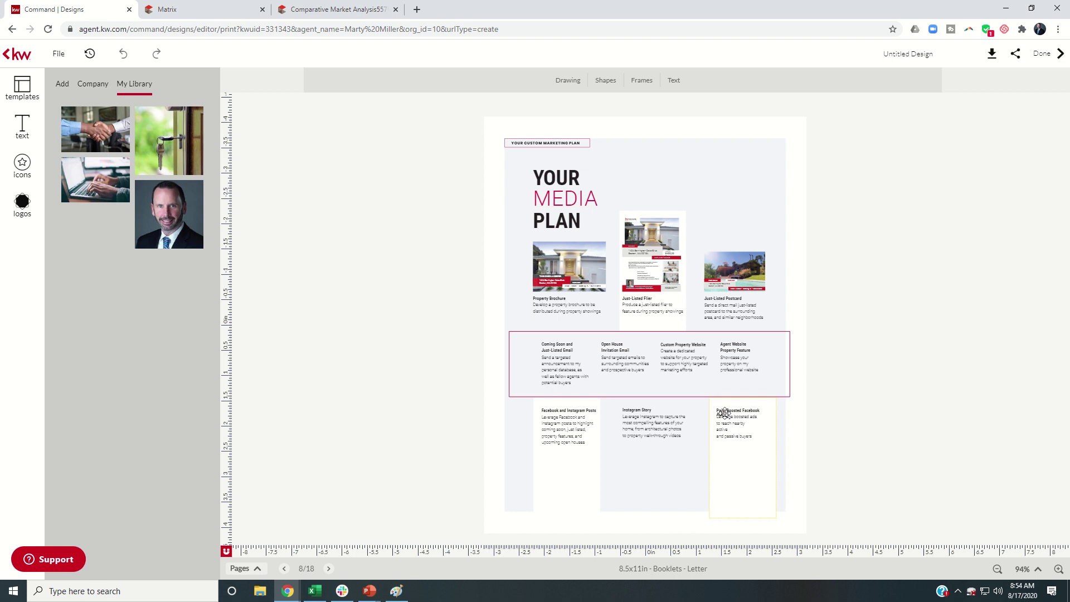
pyautogui.click(735, 412)
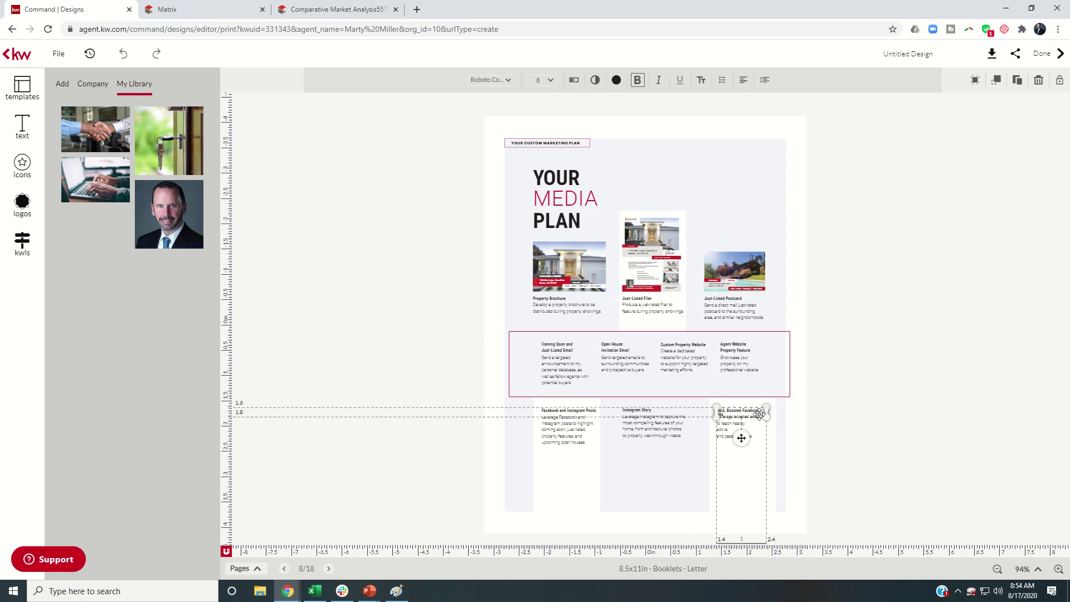
pyautogui.moveTo(765, 411); pyautogui.dragTo(766, 411)
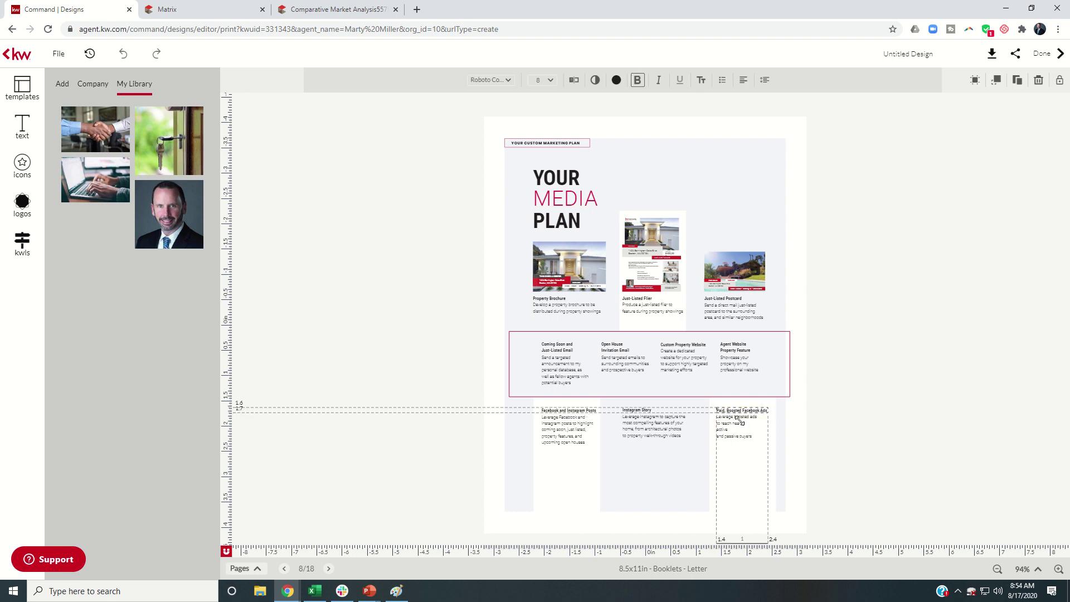
pyautogui.click(677, 454)
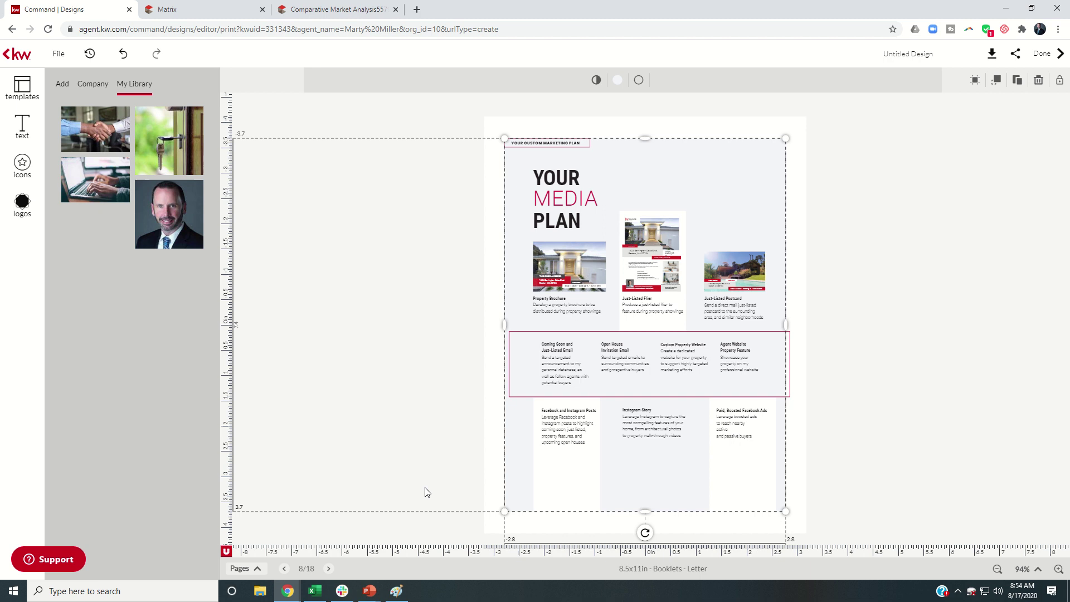
# Widen the Open House Strategy intro paragraph so it takes fewer lines, then page on to page 12
pyautogui.click(329, 572)
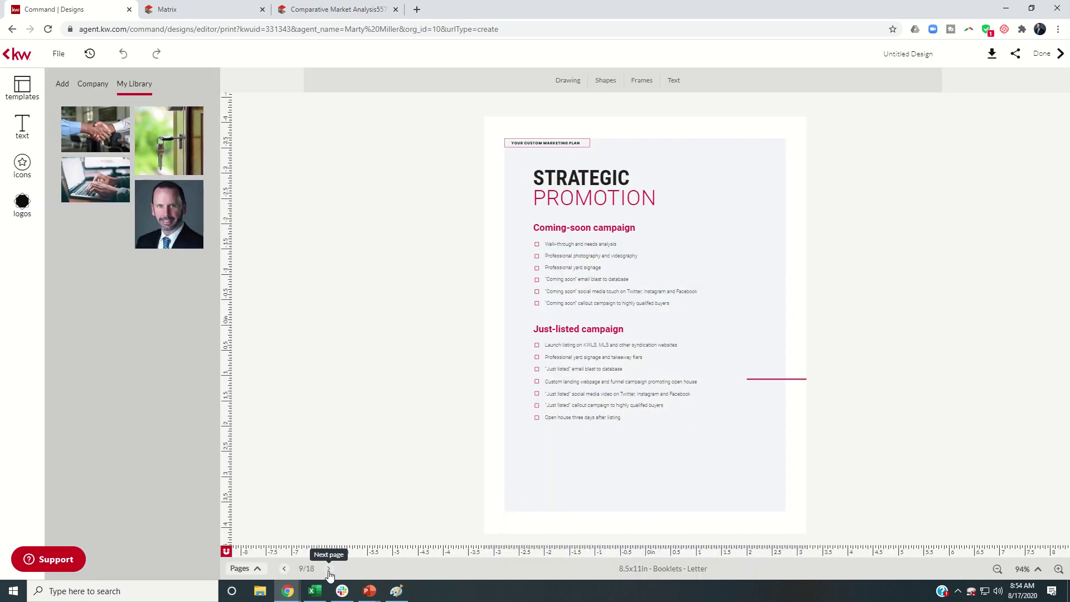
pyautogui.click(328, 573)
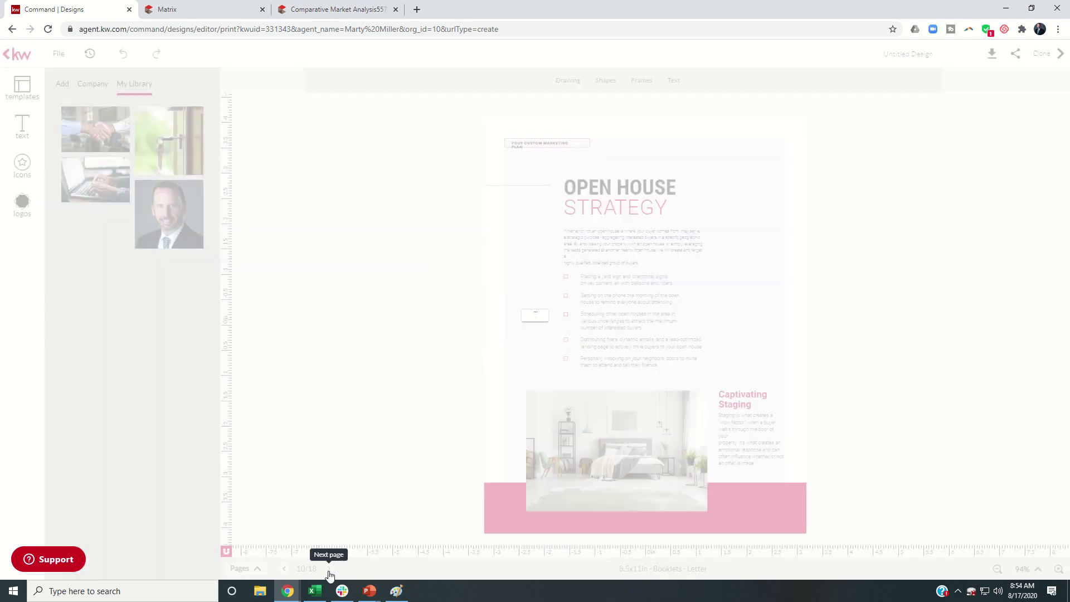
pyautogui.click(612, 256)
pyautogui.moveTo(706, 246); pyautogui.dragTo(708, 244)
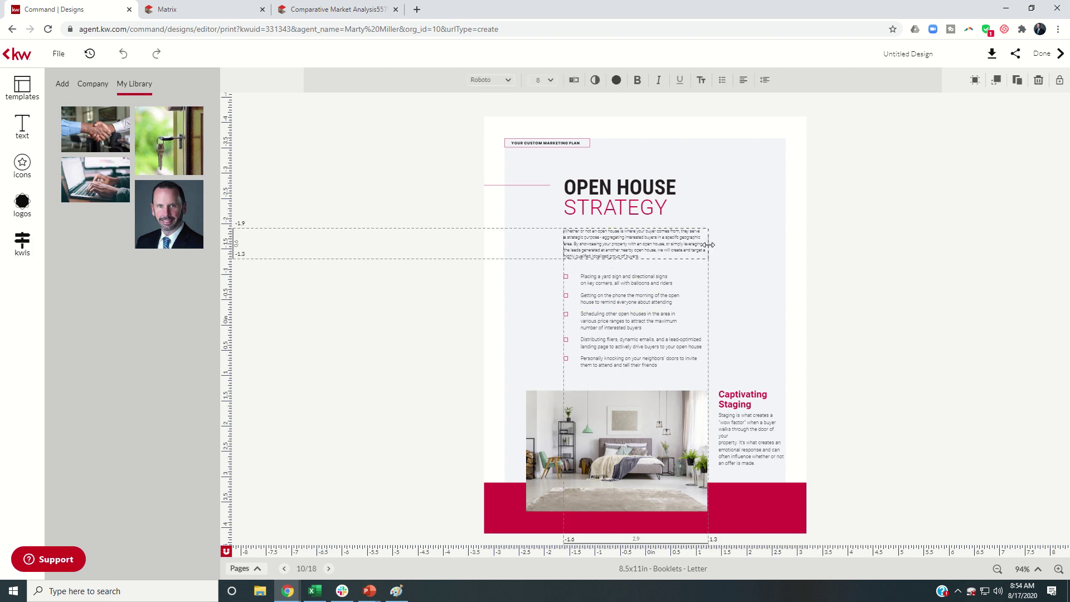
pyautogui.click(745, 254)
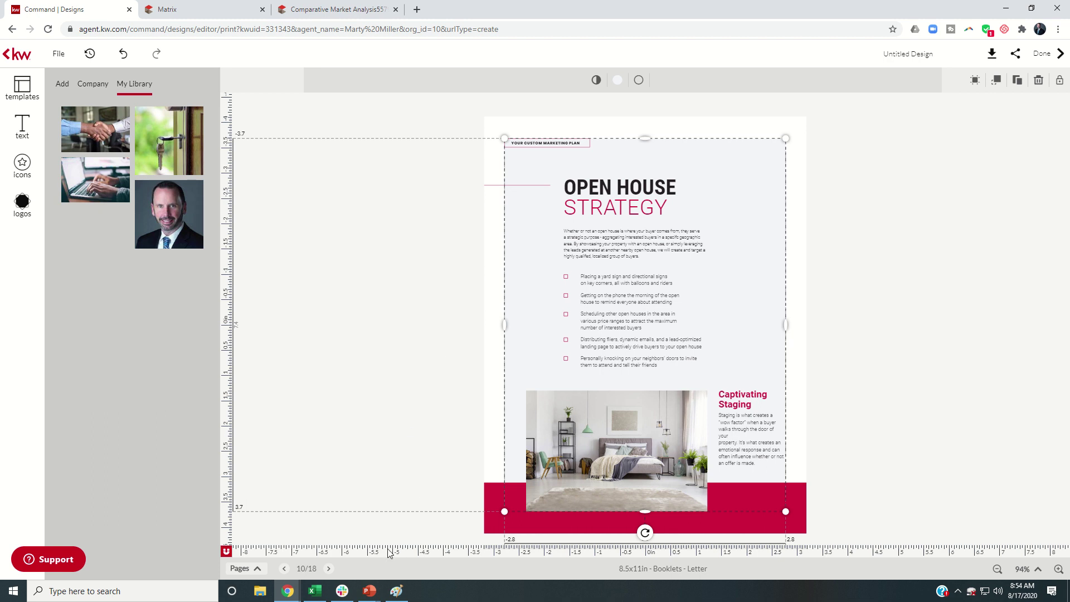
pyautogui.click(328, 569)
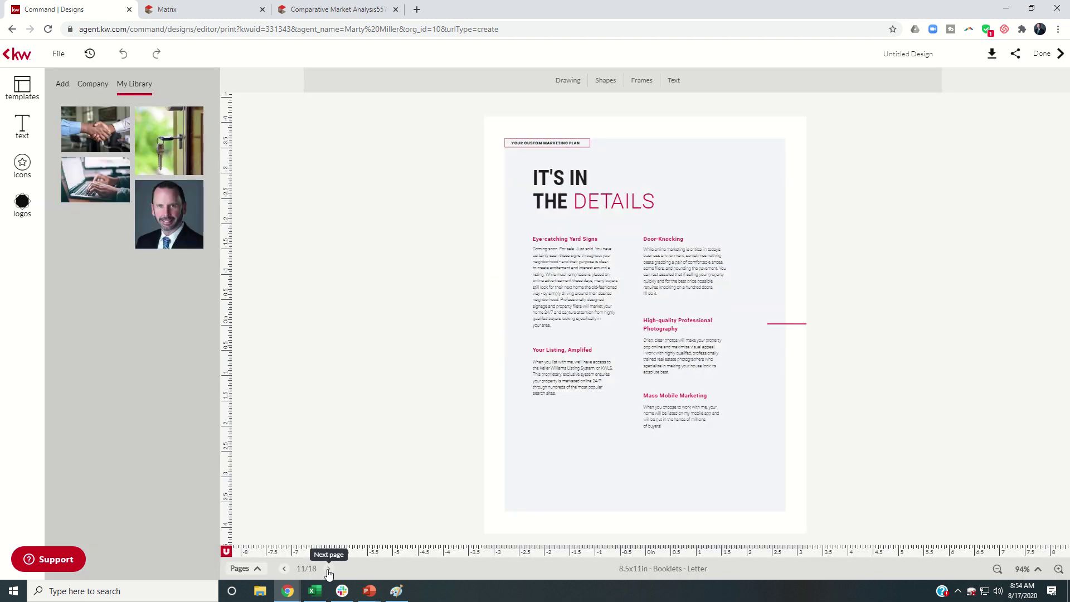
pyautogui.click(328, 568)
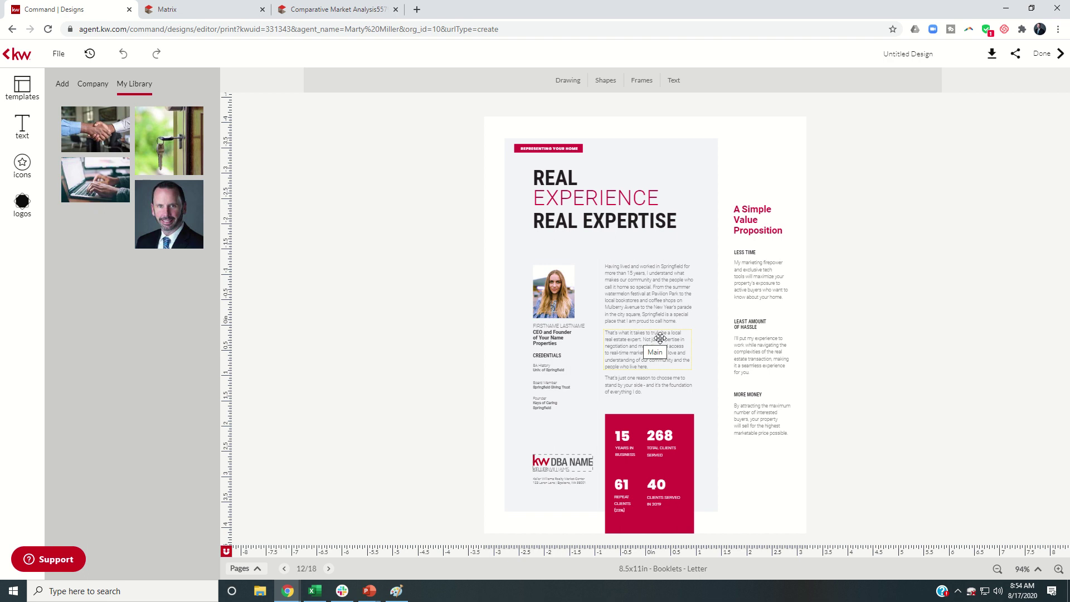
# Replace the Real Experience page portrait with the agent's headshot from My Library
pyautogui.click(543, 292)
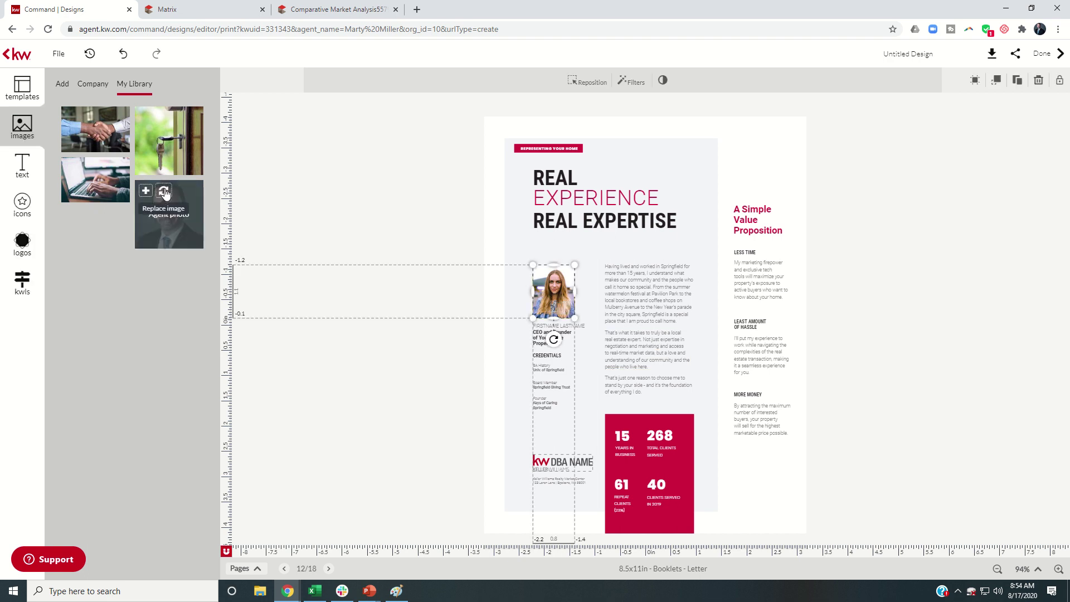
pyautogui.click(164, 192)
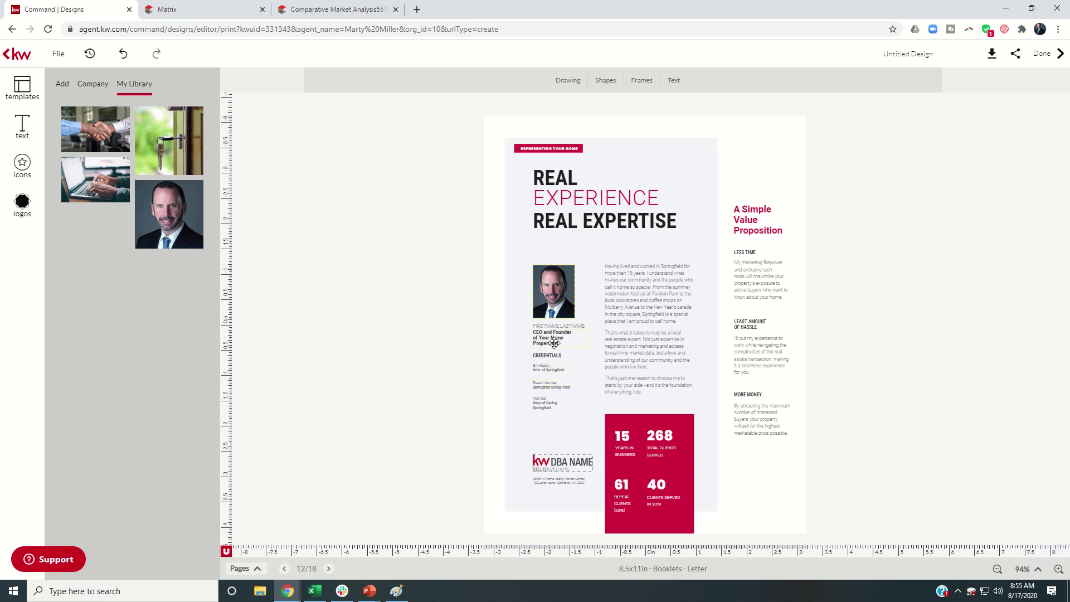
# Zoom page 12 in to 151% and scroll down to the red stats box
pyautogui.click(1057, 568)
pyautogui.click(1057, 568)
pyautogui.click(1058, 569)
pyautogui.click(1057, 568)
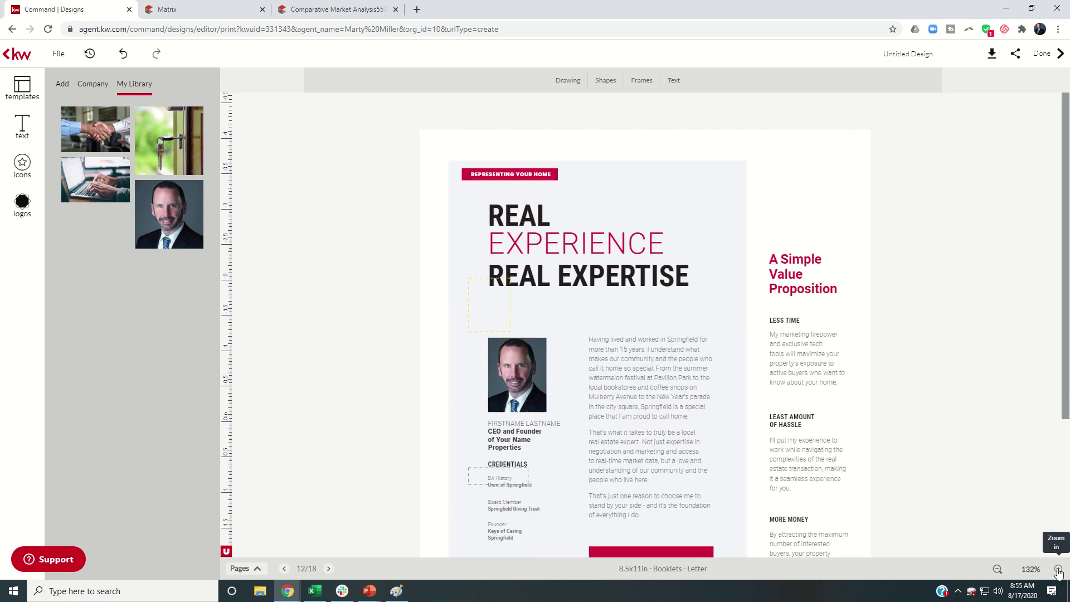
pyautogui.click(1057, 569)
pyautogui.click(1057, 569)
pyautogui.scroll(-5, 924, 353)
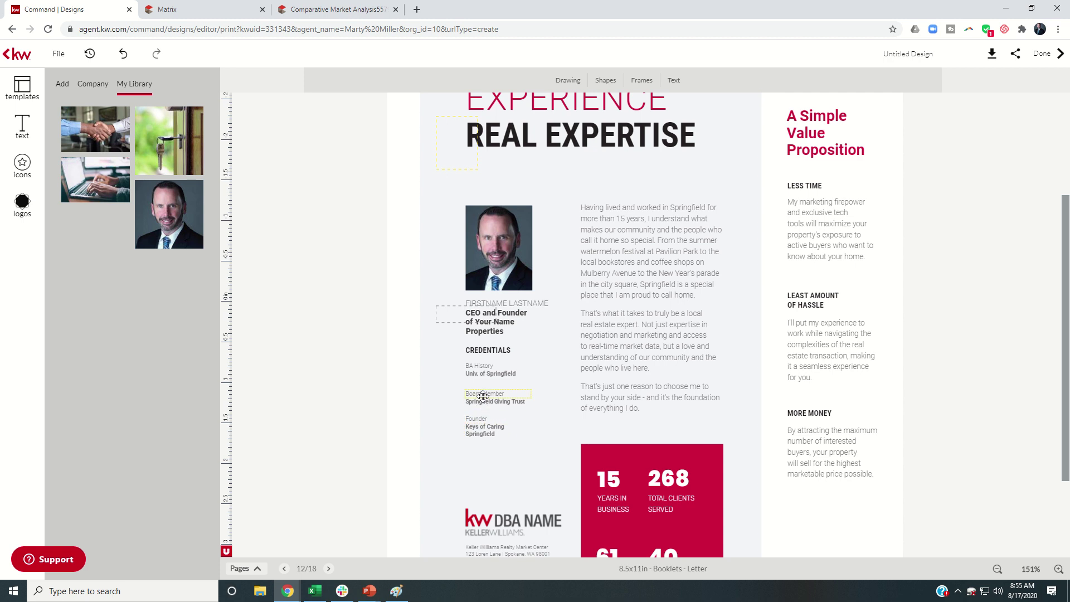
pyautogui.scroll(-2, 525, 391)
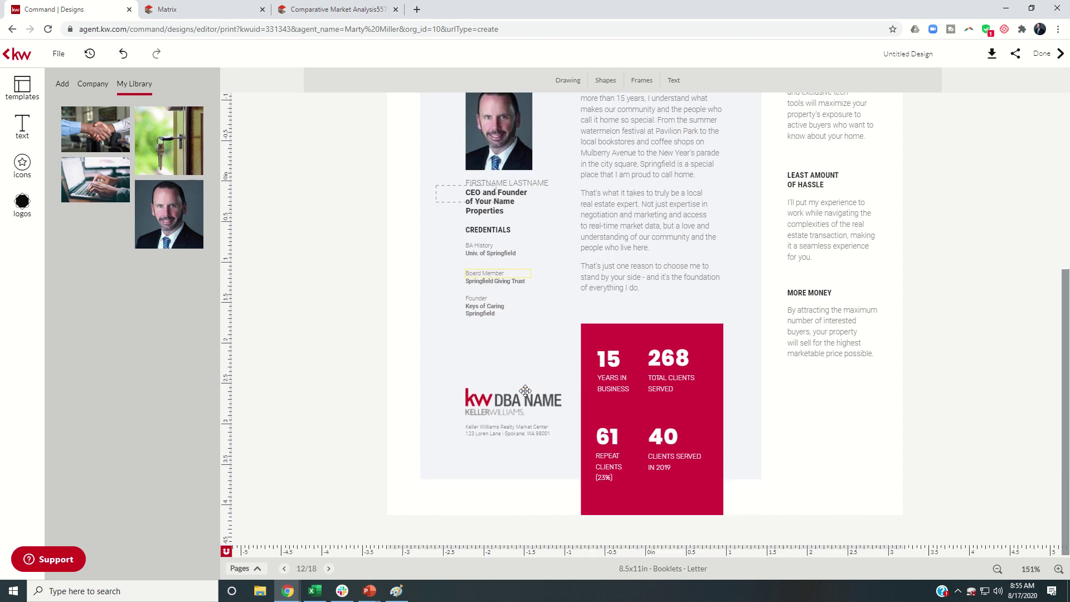
# Change the years-in-business figure from 15 to 7
pyautogui.click(600, 365)
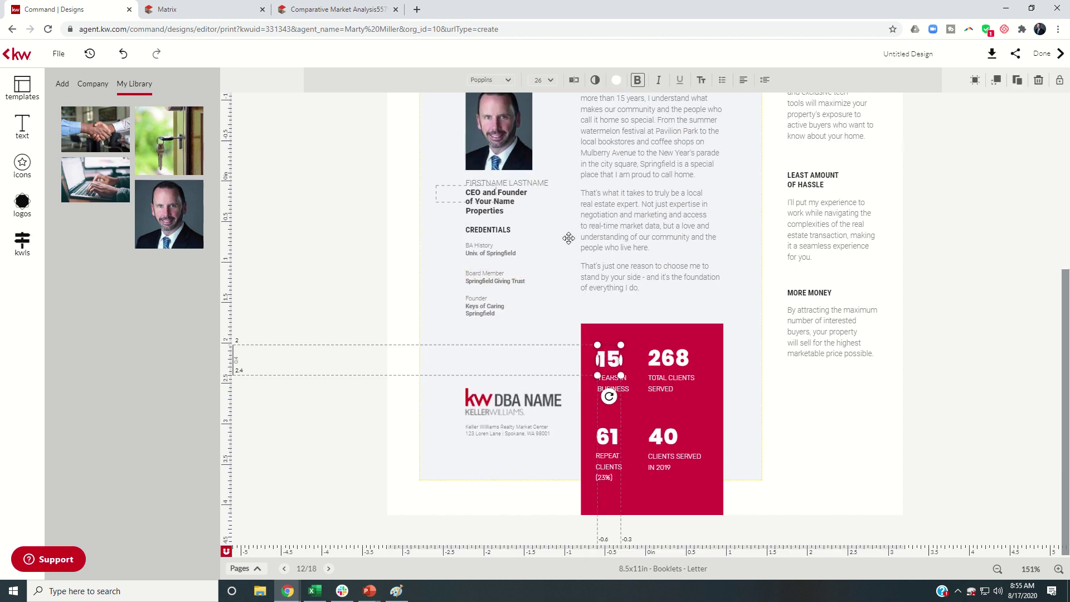
pyautogui.click(573, 80)
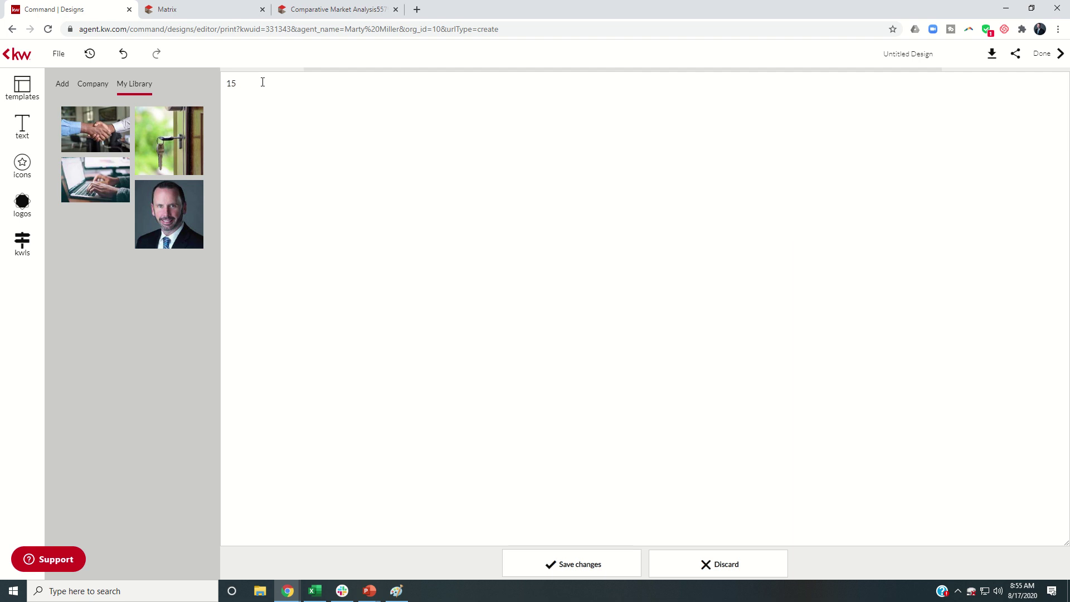
pyautogui.write('7')
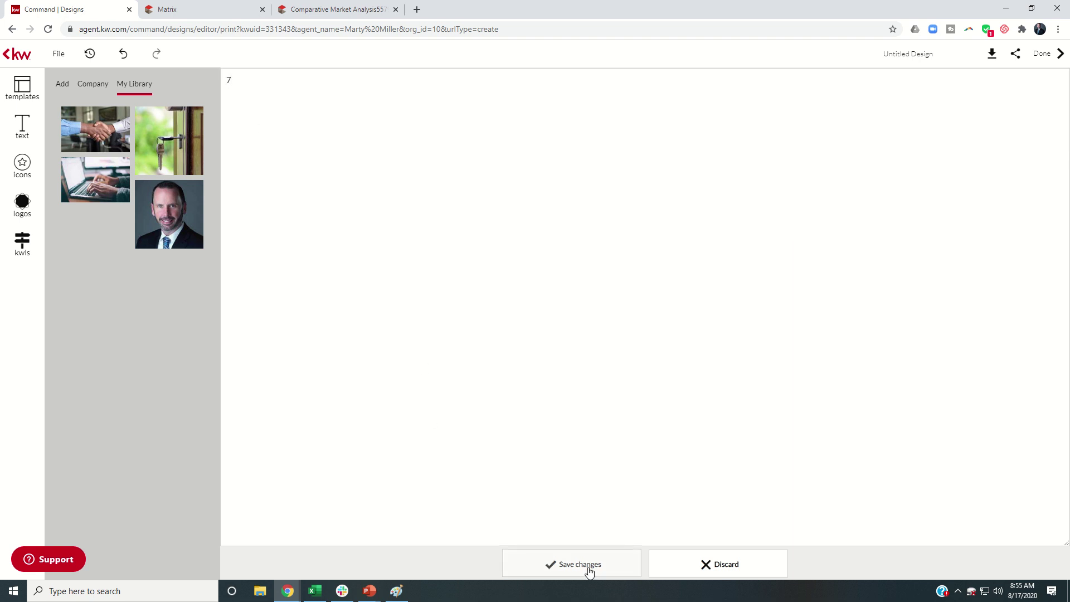
pyautogui.click(588, 568)
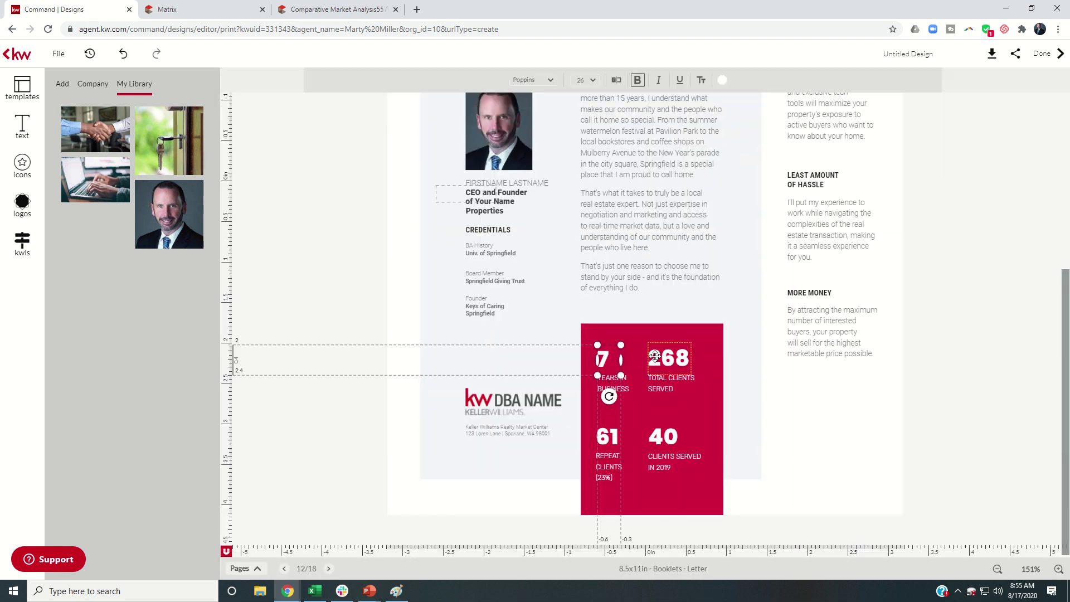
# Change the total clients served figure from 268 to 167
pyautogui.click(654, 357)
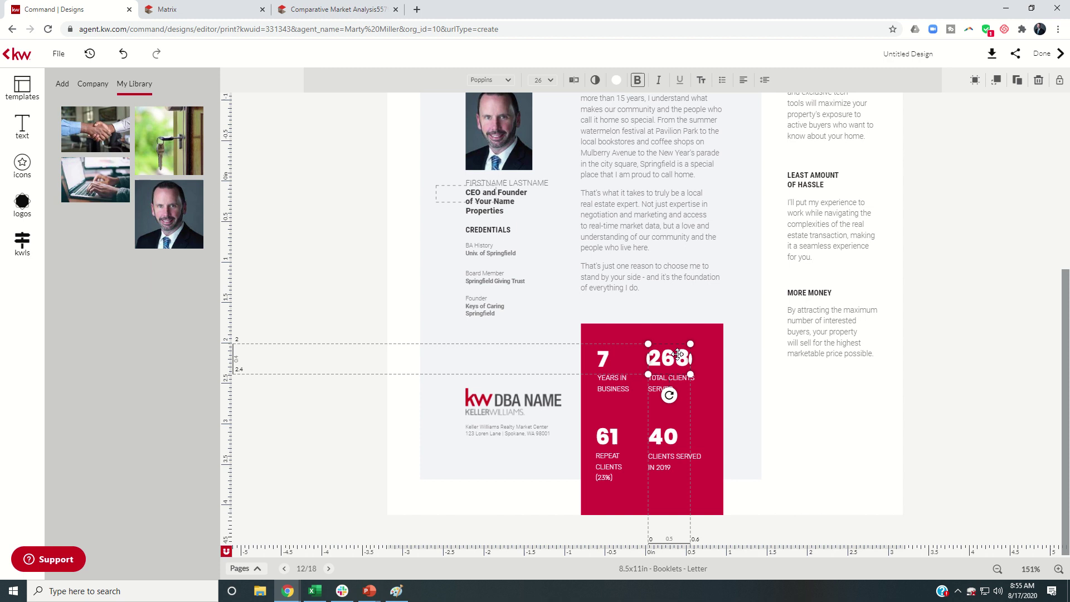
pyautogui.click(574, 79)
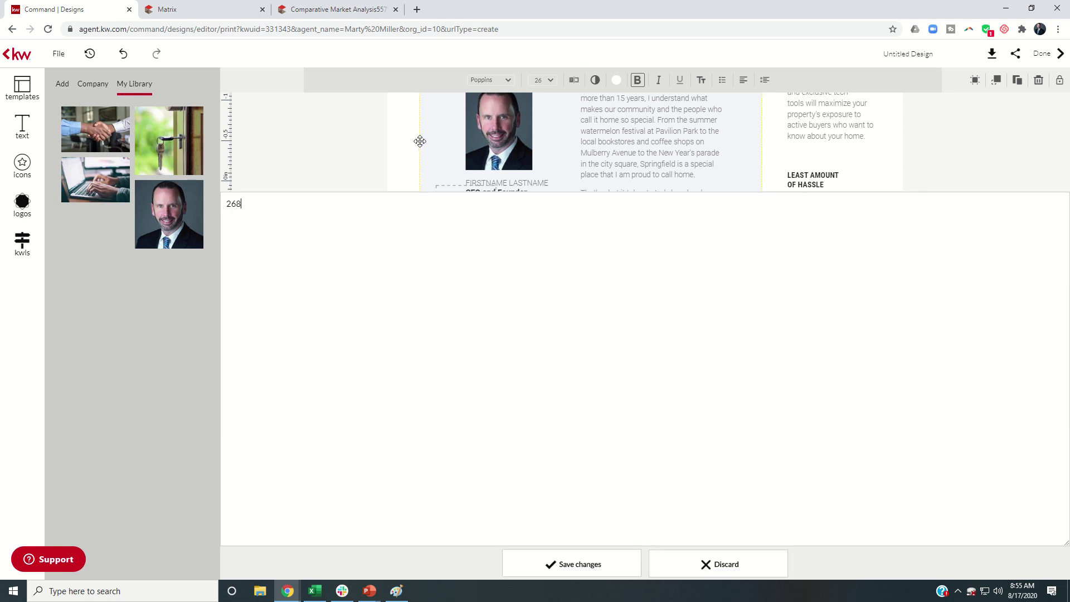
pyautogui.hotkey('ctrl', 'a')
pyautogui.write('167')
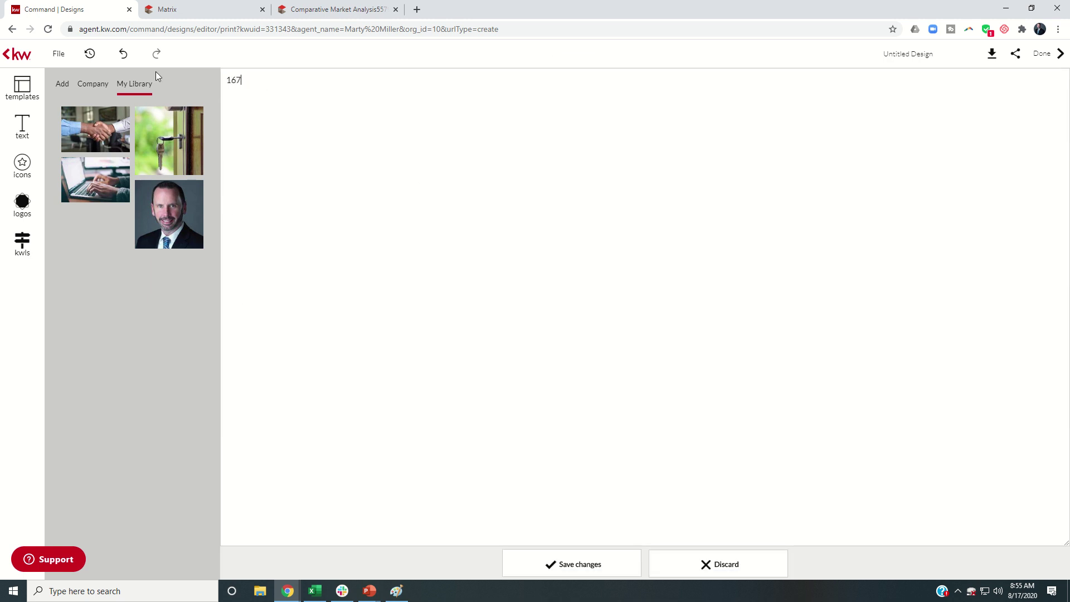
pyautogui.click(570, 564)
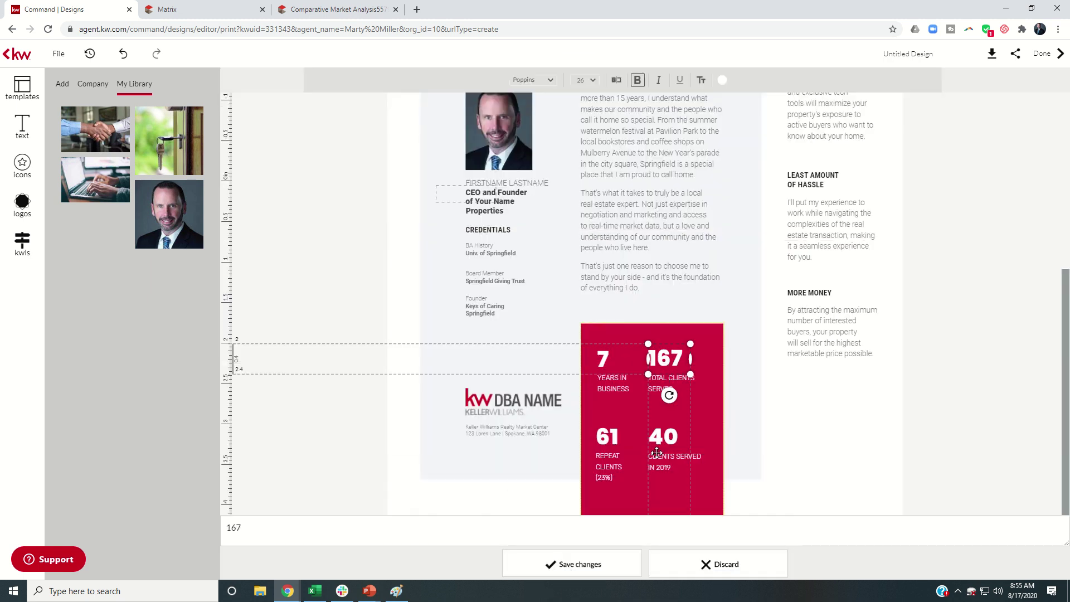
pyautogui.click(610, 444)
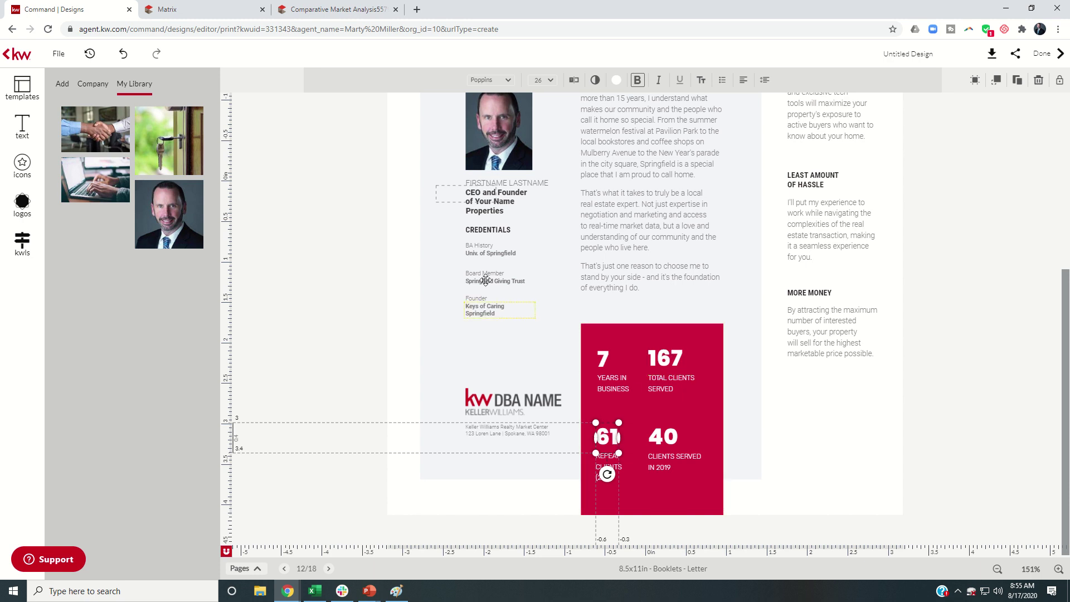
# Review the Comparative Market Analysis PDF's summary tables in Matrix, then return to Command | Designs
pyautogui.click(198, 14)
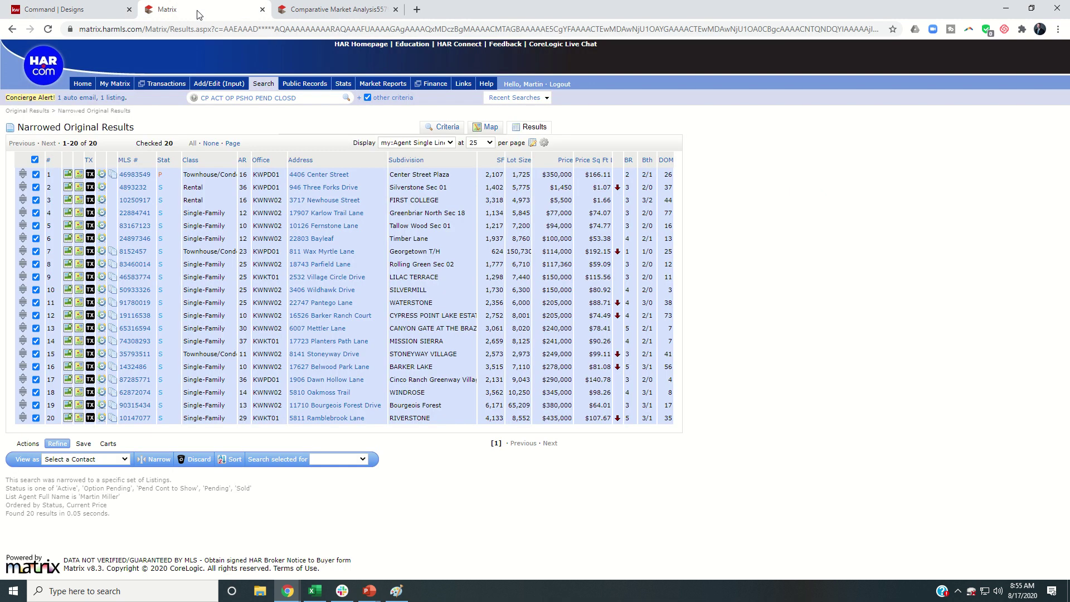
pyautogui.click(322, 10)
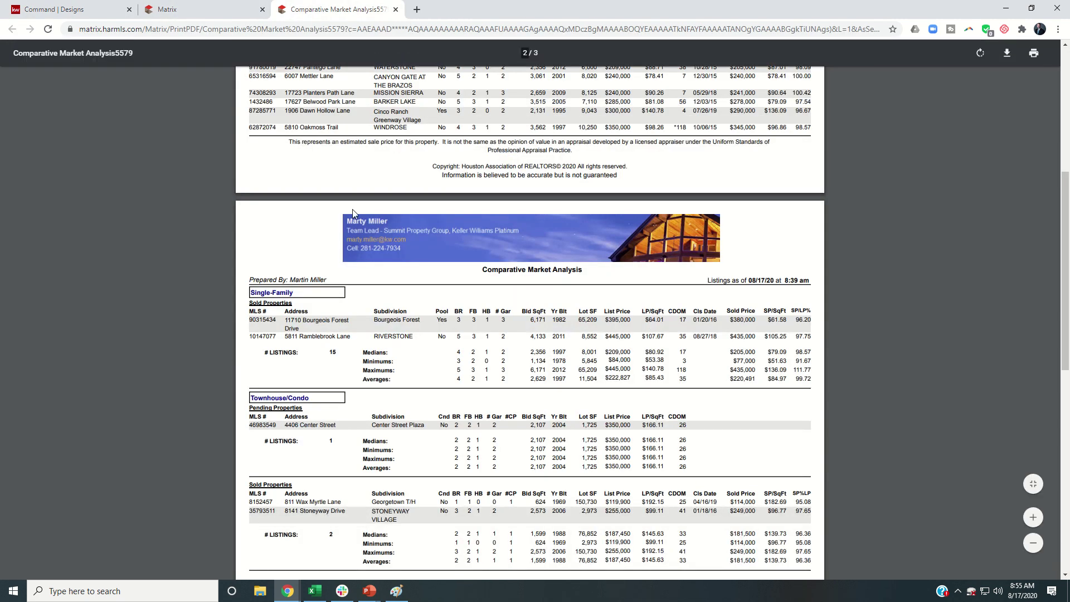
pyautogui.scroll(6, 352, 211)
pyautogui.scroll(-3, 352, 211)
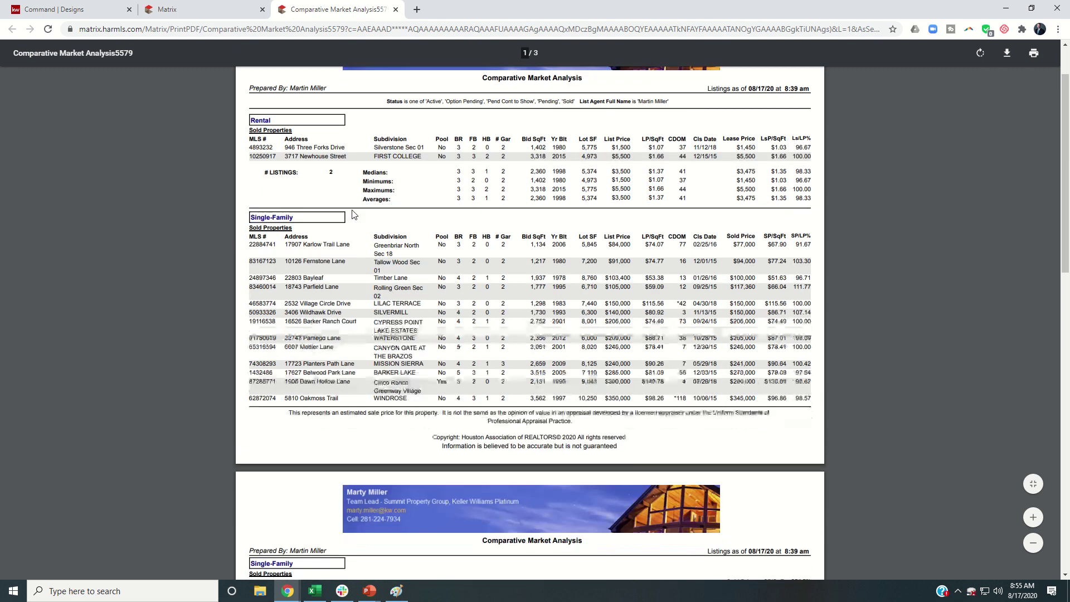
pyautogui.scroll(-5, 352, 214)
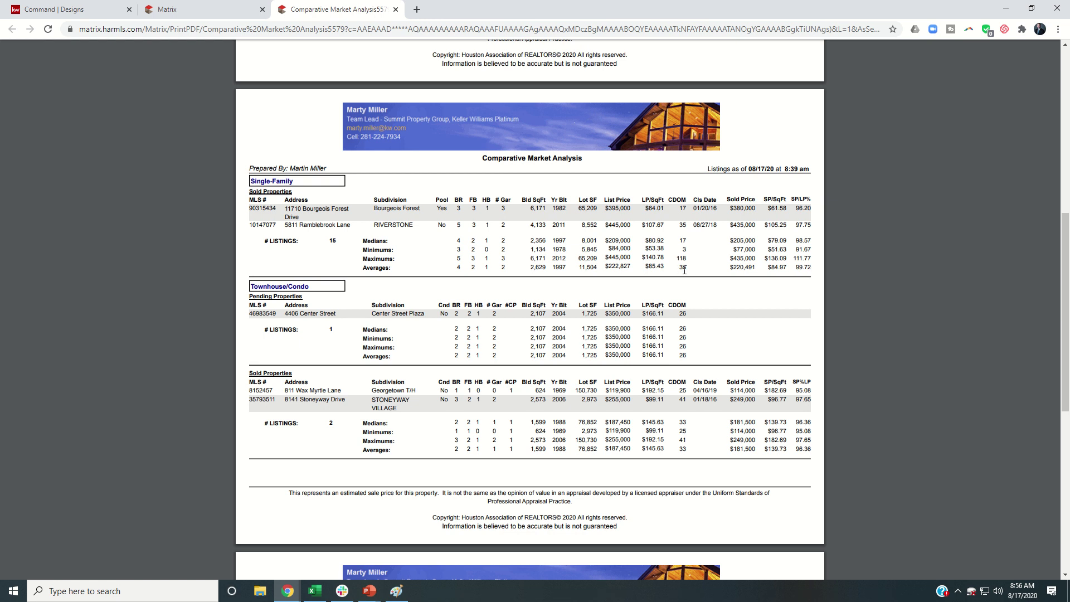
pyautogui.click(83, 11)
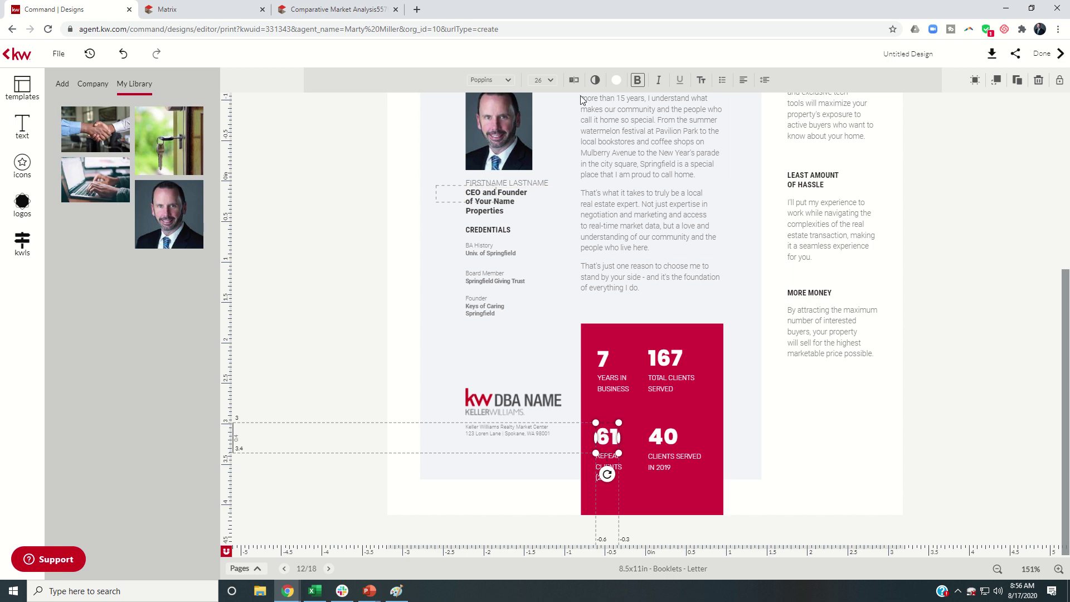
# Change the 61 repeat-clients figure to 35
pyautogui.click(573, 80)
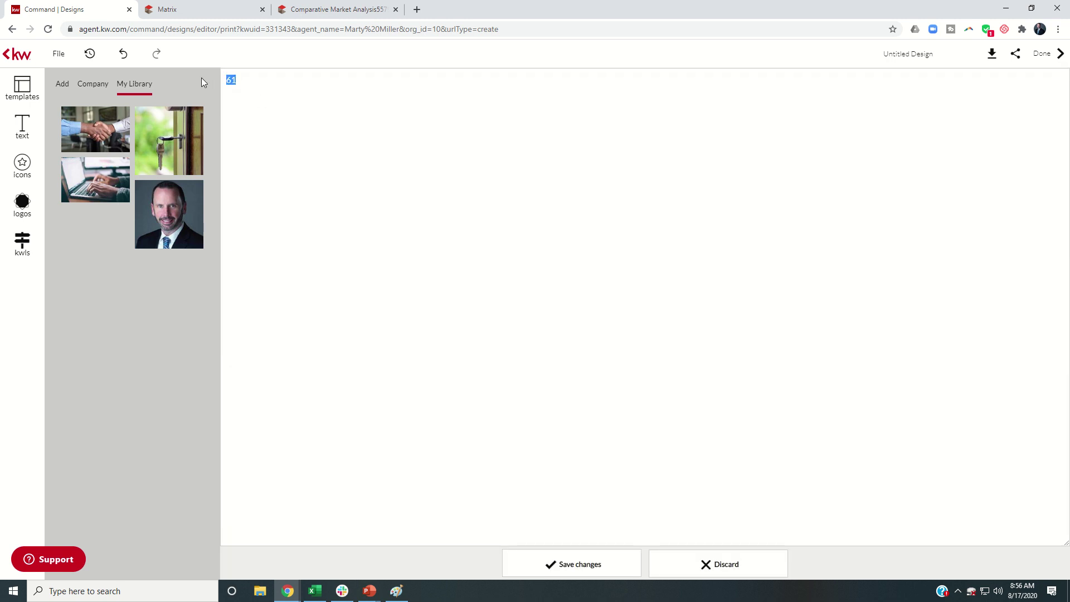
pyautogui.write('35')
pyautogui.click(561, 554)
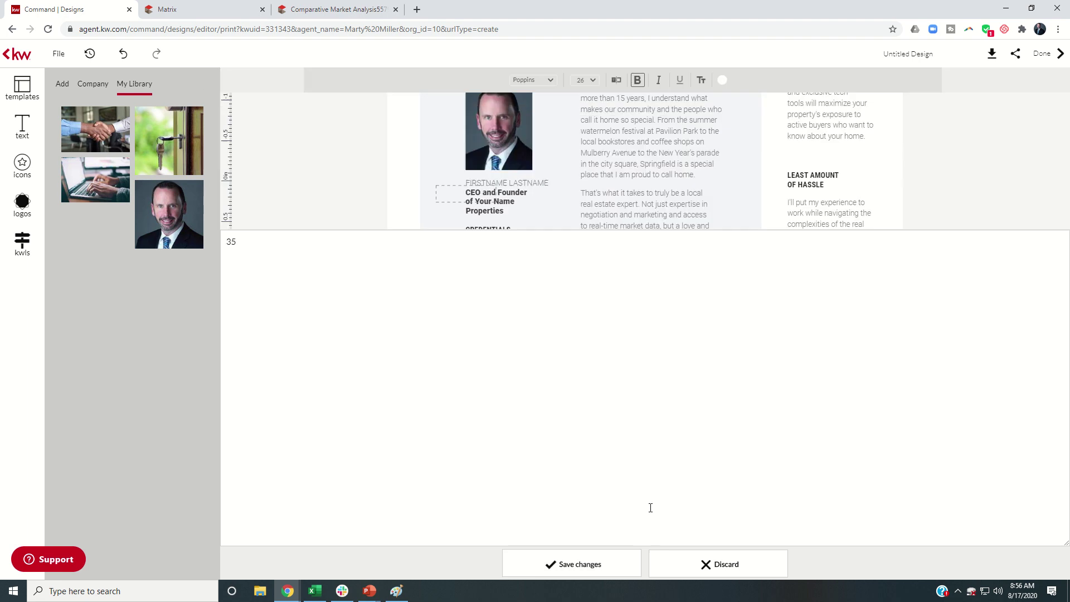
# Retype the REPEAT CLIENTS label as AVERAGE DAYS ON MARKET over three lines
pyautogui.doubleClick(609, 470)
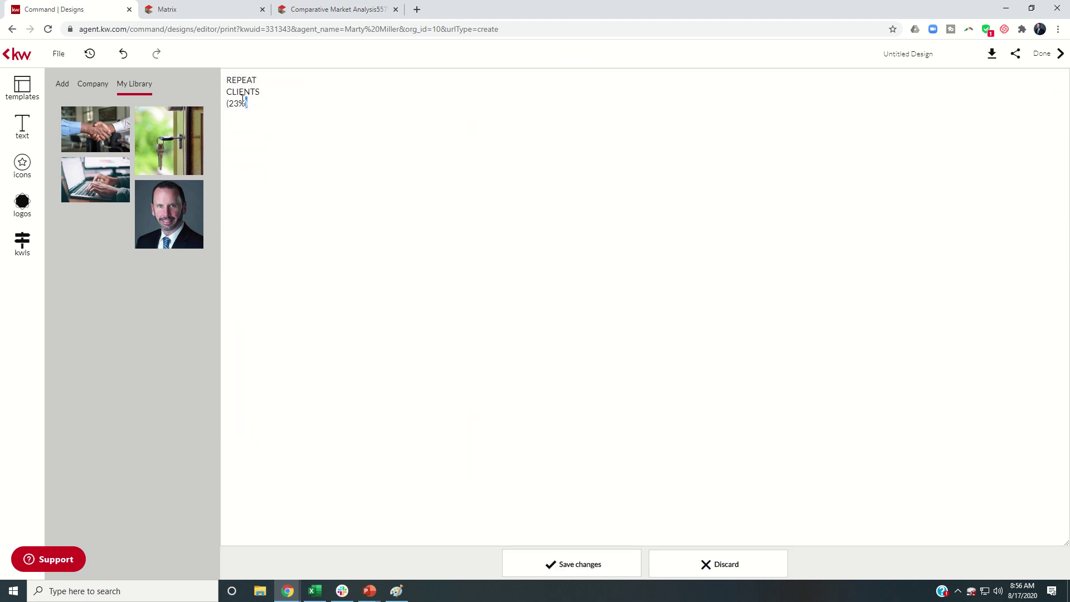
pyautogui.hotkey('ctrl', 'a')
pyautogui.write('AVERAGE')
pyautogui.press('Return')
pyautogui.write('DAYS ON')
pyautogui.press('Return')
pyautogui.write('MARKET')
pyautogui.click(575, 567)
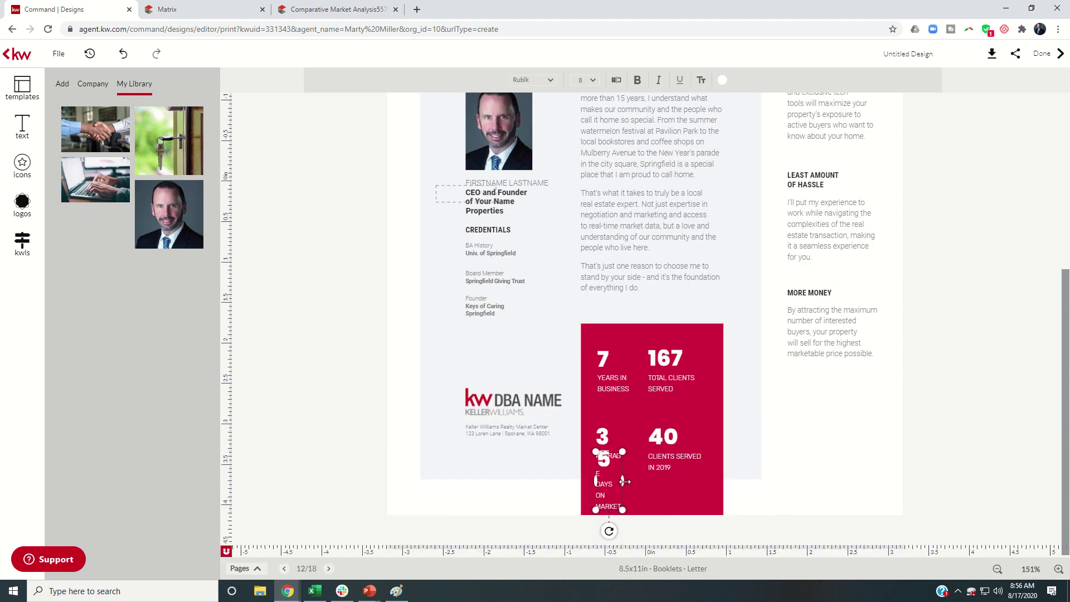
# Reshape the label box and widen the 35 number box so both fit neatly
pyautogui.moveTo(622, 509); pyautogui.dragTo(628, 480)
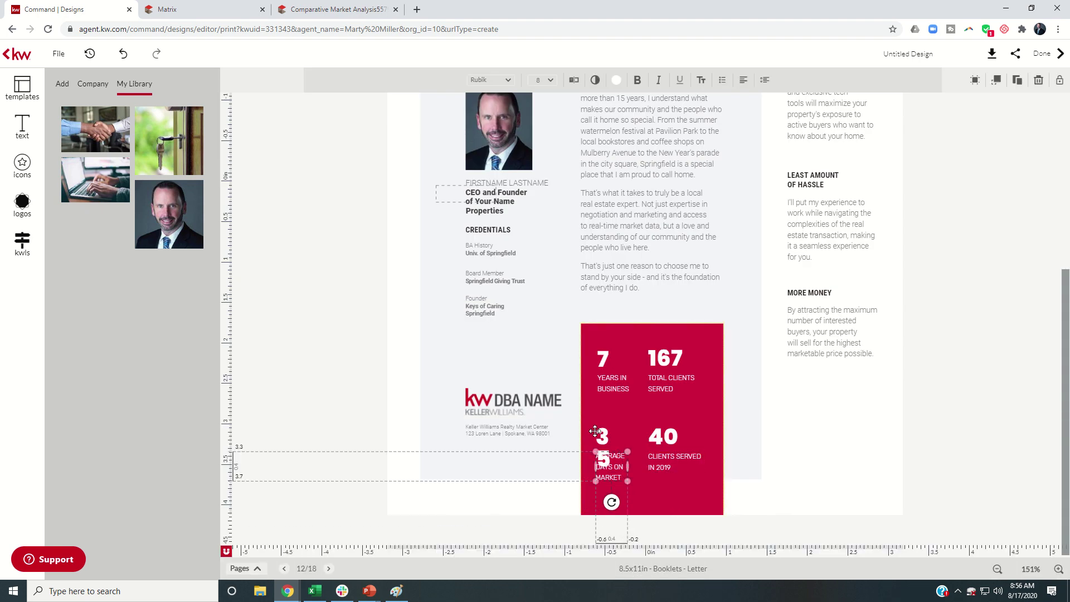
pyautogui.click(613, 440)
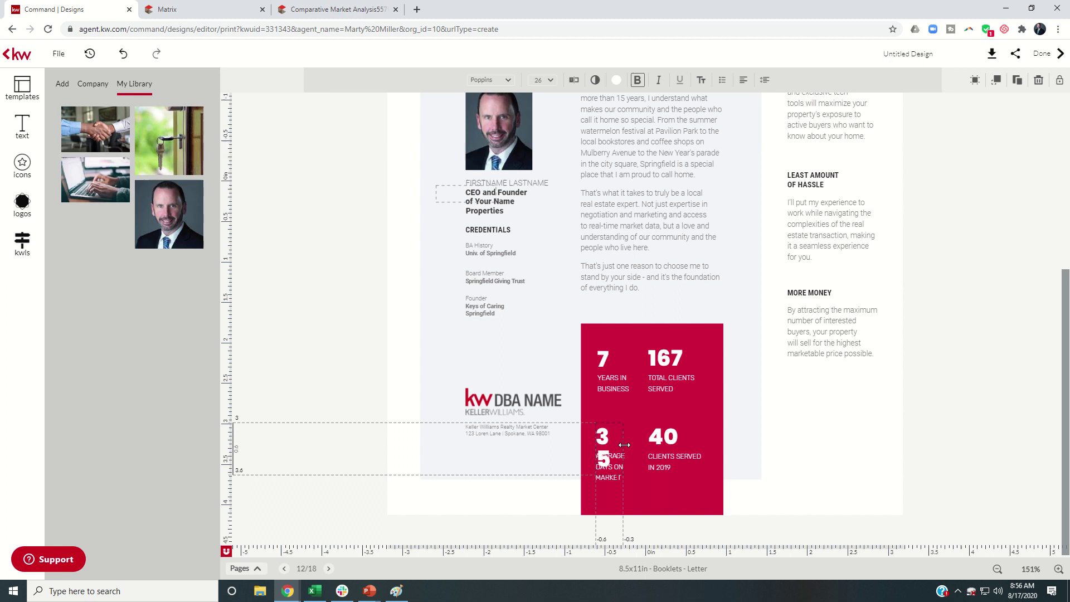
pyautogui.moveTo(619, 447); pyautogui.dragTo(631, 444)
pyautogui.click(650, 501)
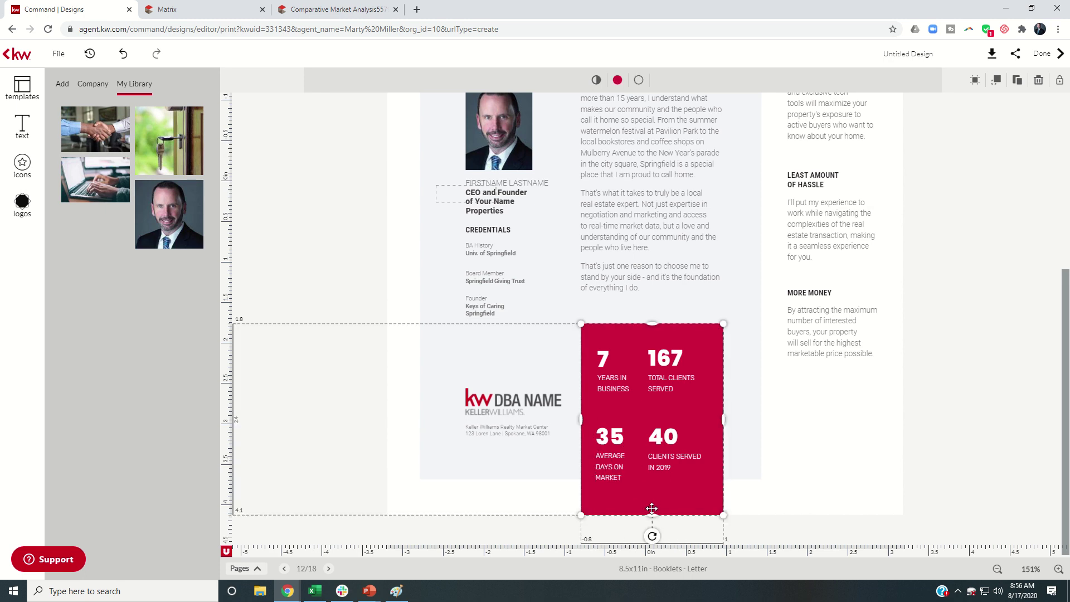
pyautogui.click(666, 435)
# Change the red box's 40 stat to 99.7% and widen its box to fit one line
pyautogui.click(328, 9)
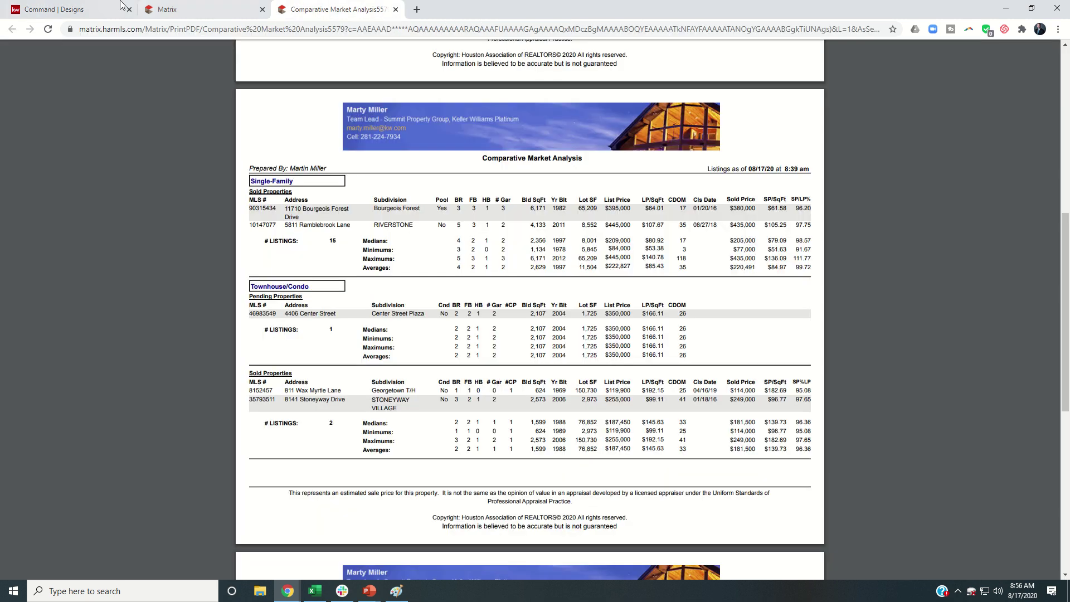
pyautogui.click(121, 7)
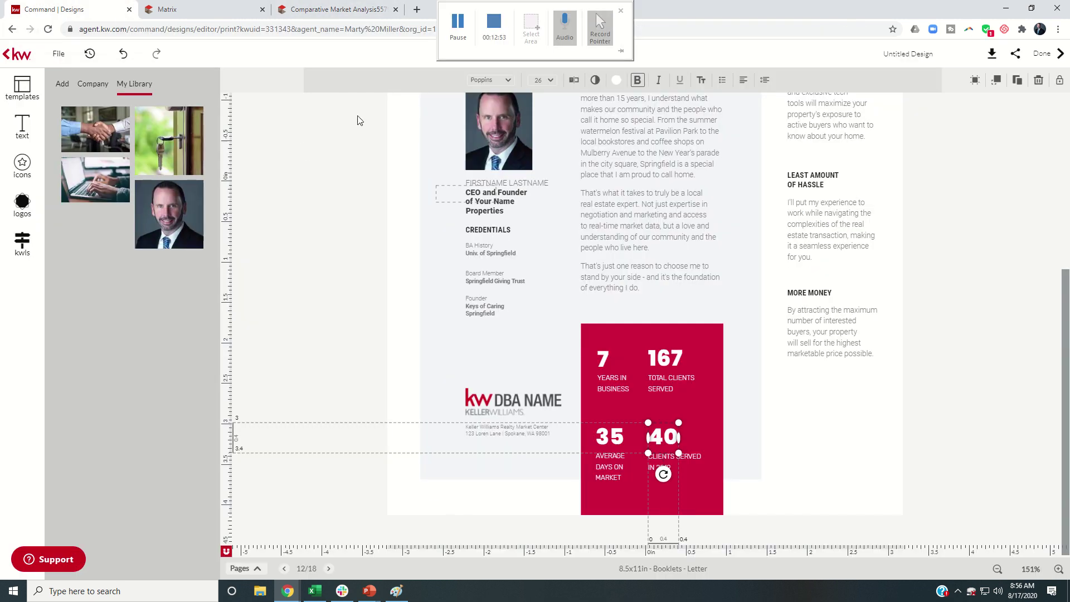
pyautogui.click(575, 81)
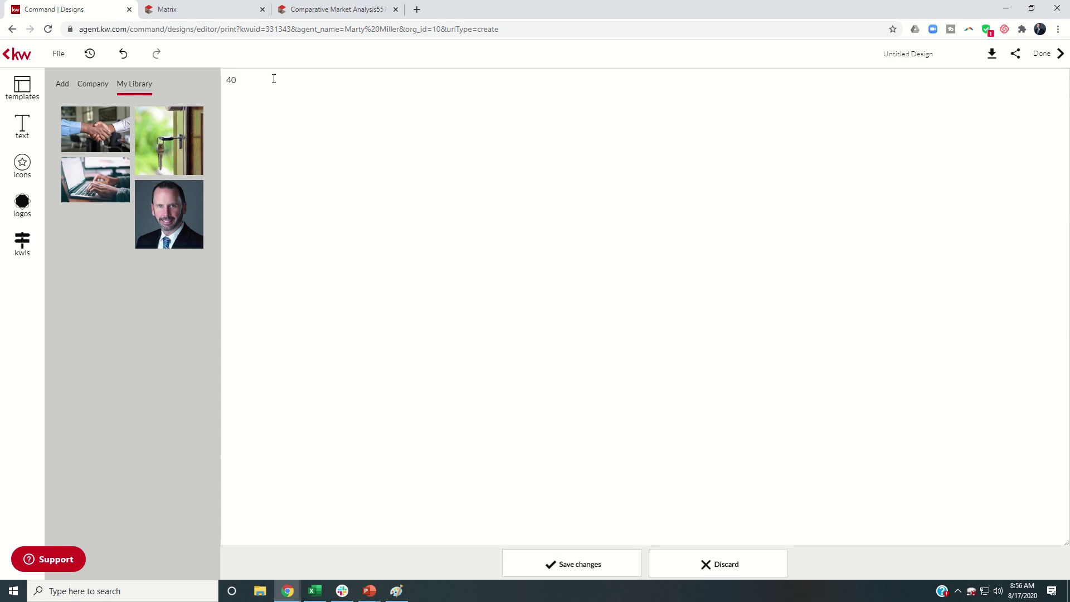
pyautogui.write('99.72')
pyautogui.click(566, 561)
pyautogui.moveTo(681, 461); pyautogui.dragTo(726, 453)
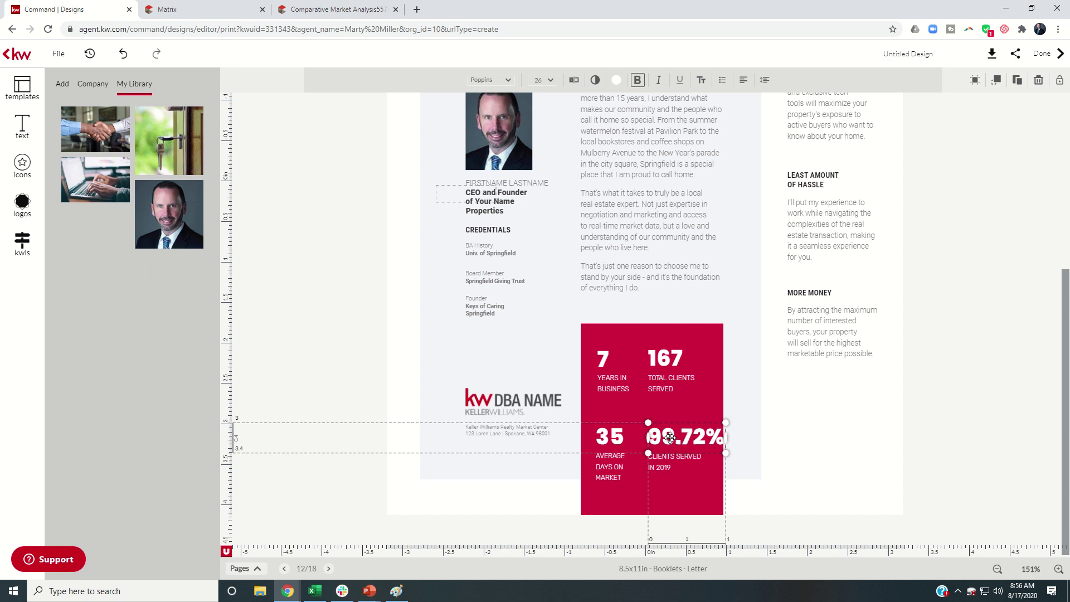
pyautogui.click(574, 81)
pyautogui.click(245, 79)
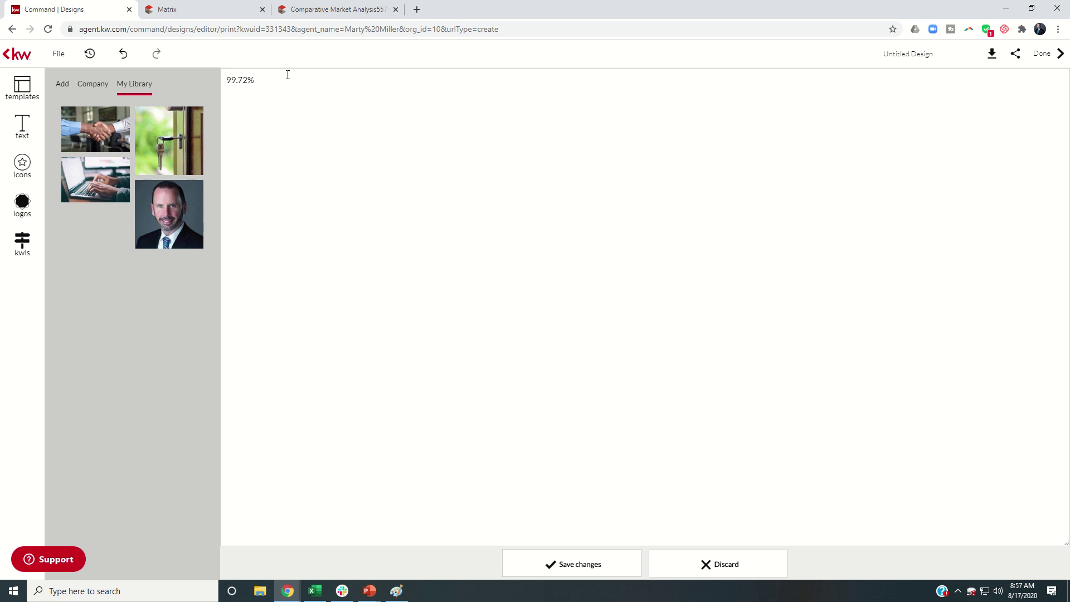
pyautogui.click(555, 563)
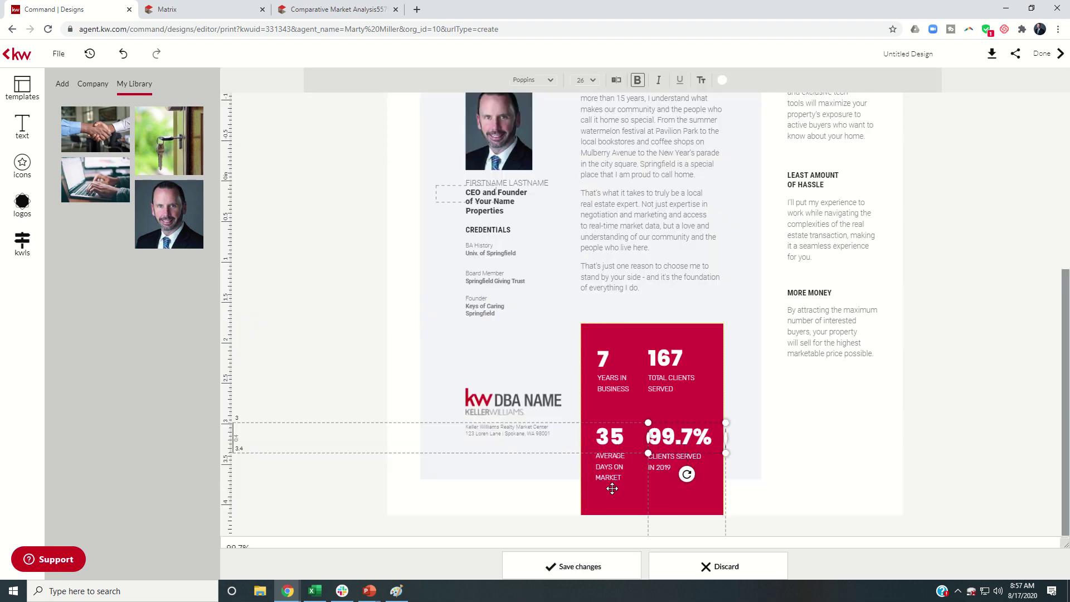
# Replace the CLIENTS SERVED IN 2019 label with 'SOLD TO / LIST PRICE %' on two lines
pyautogui.click(662, 467)
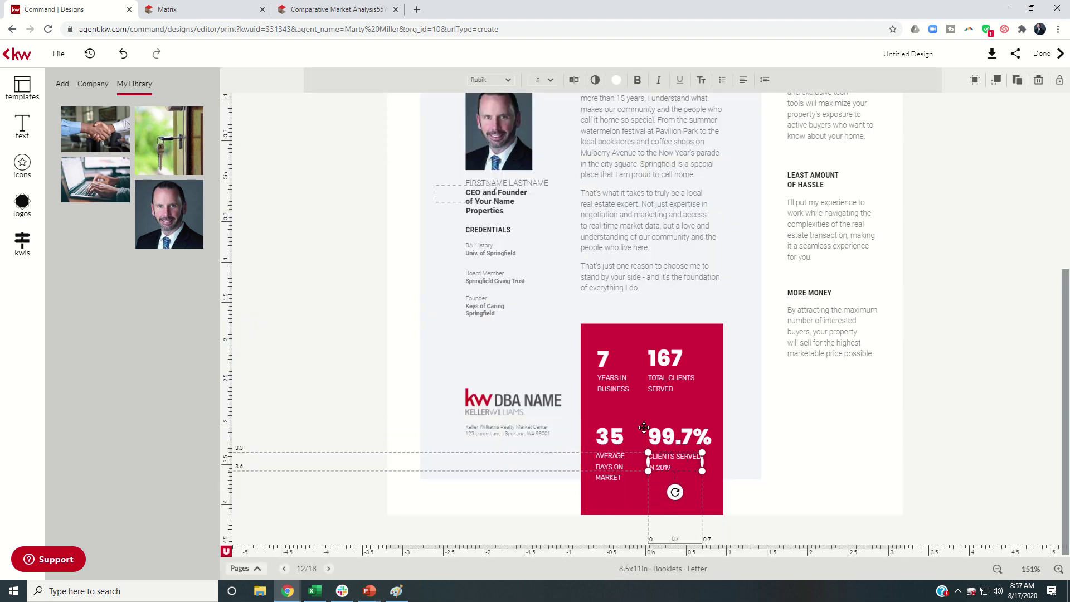
pyautogui.click(573, 81)
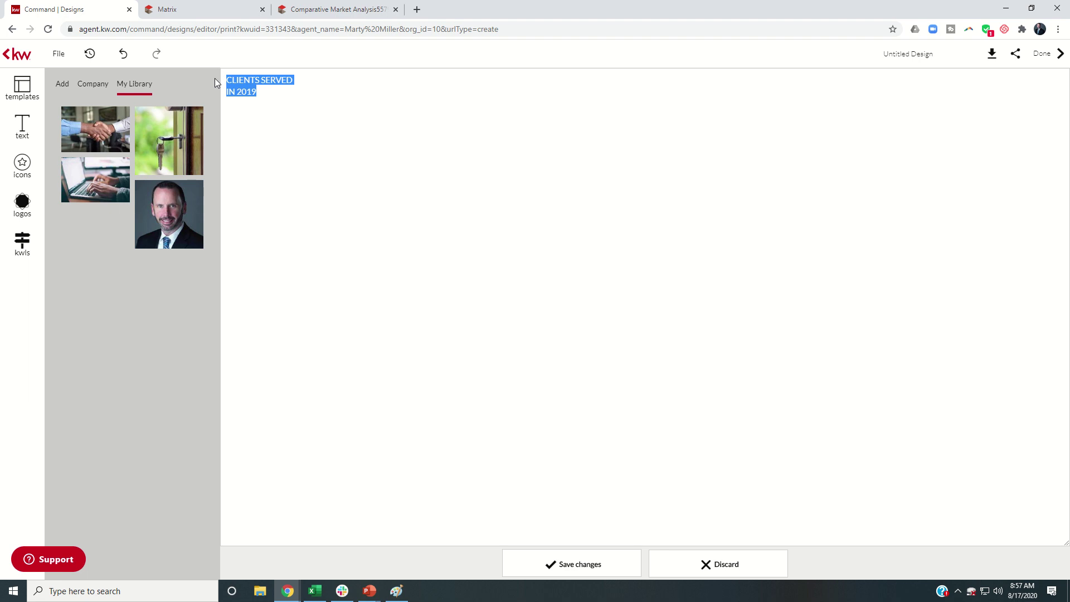
pyautogui.write('SALD TO LIST')
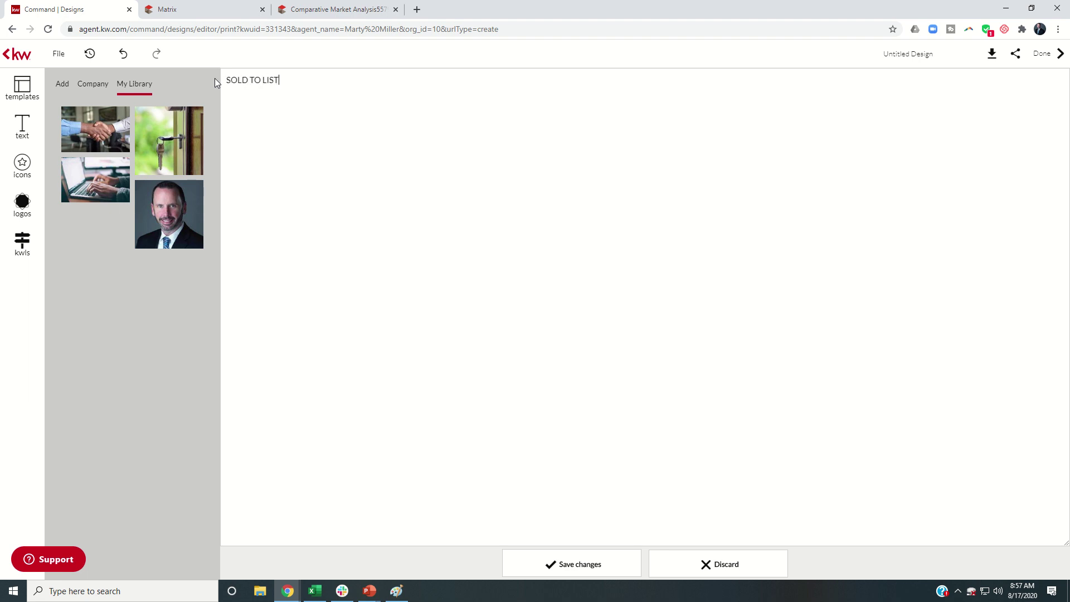
pyautogui.write(' PRICE %')
pyautogui.click(263, 80)
pyautogui.press('Return')
pyautogui.click(555, 565)
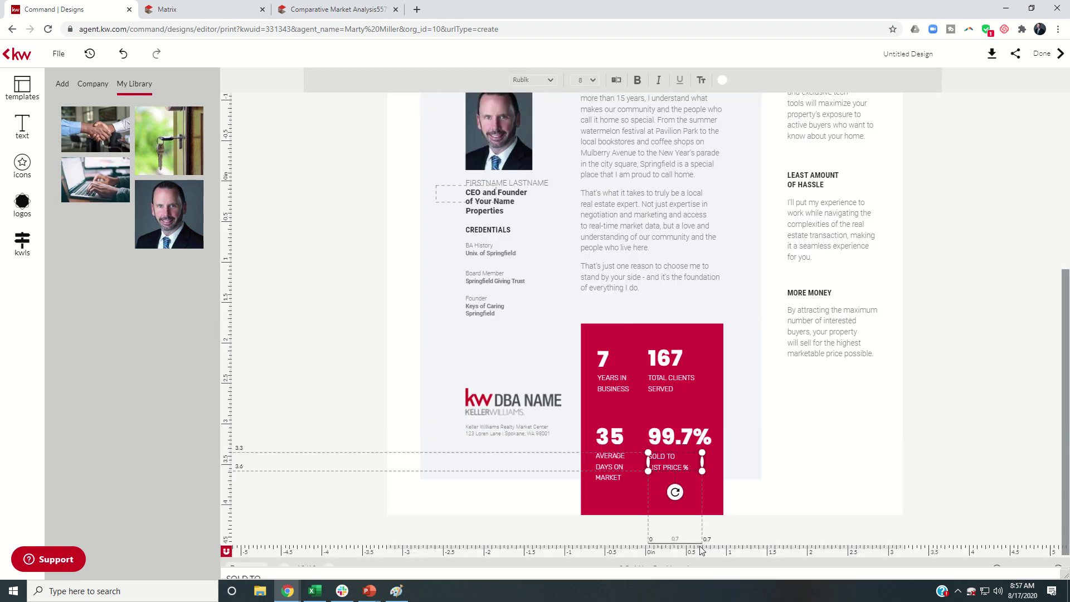
pyautogui.click(747, 471)
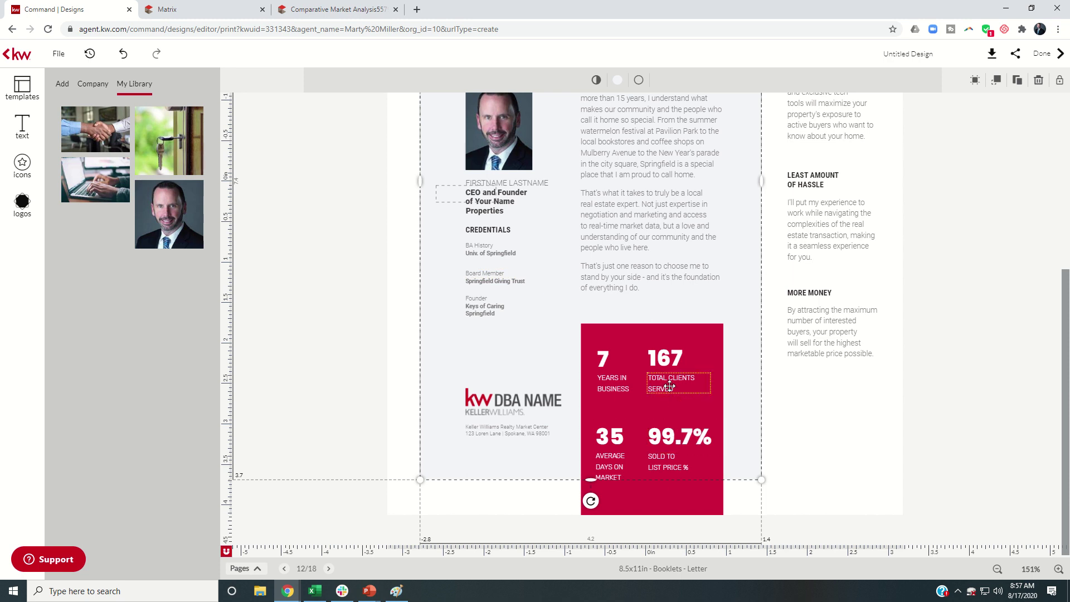
# Select the KW DBA NAME logo, then move on to page 13
pyautogui.click(502, 401)
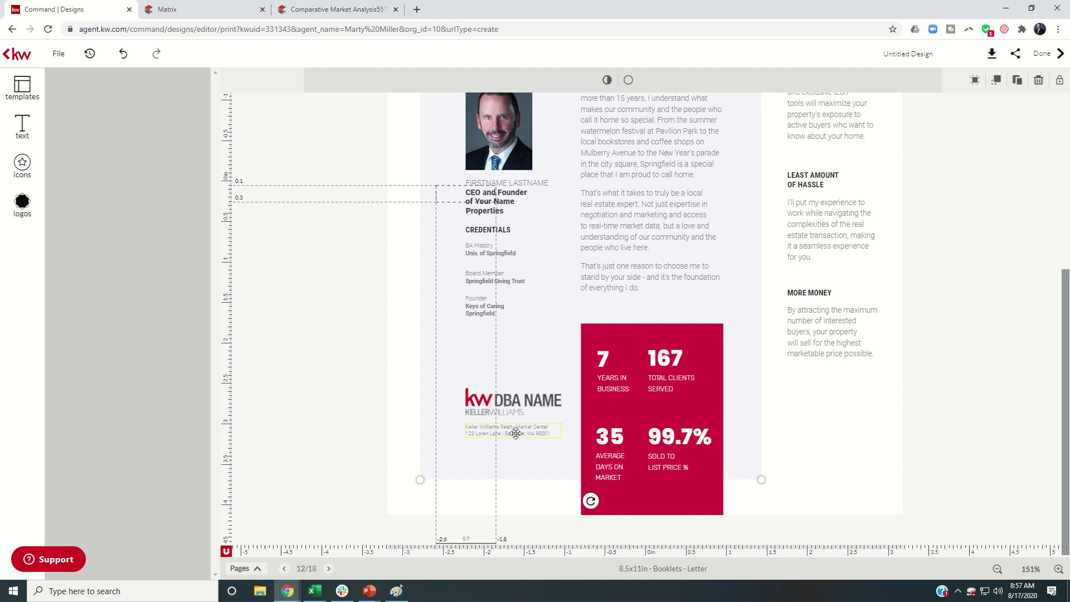
pyautogui.click(513, 409)
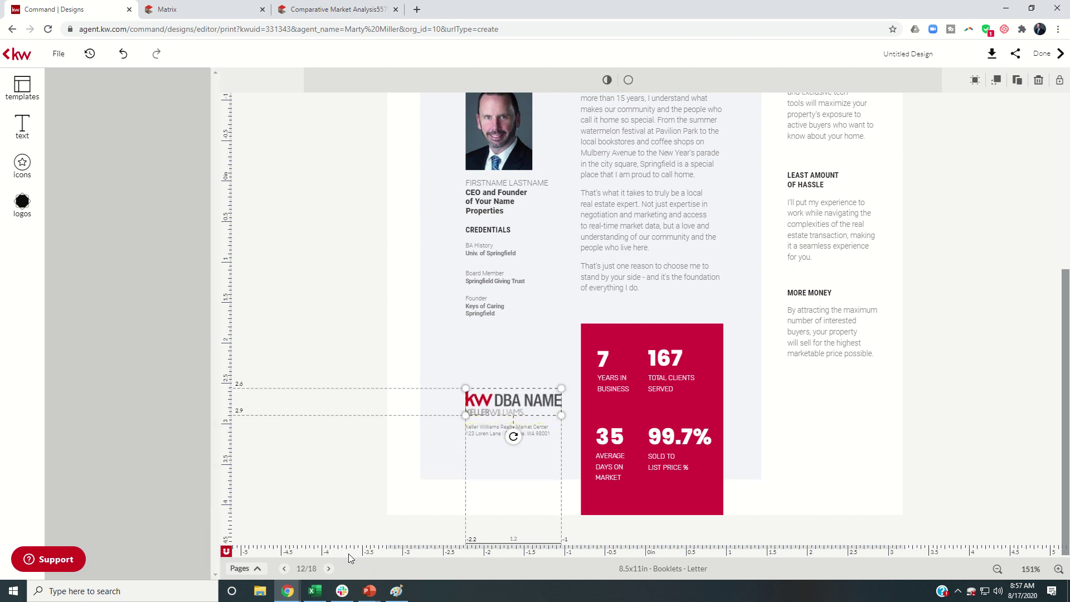
pyautogui.click(328, 568)
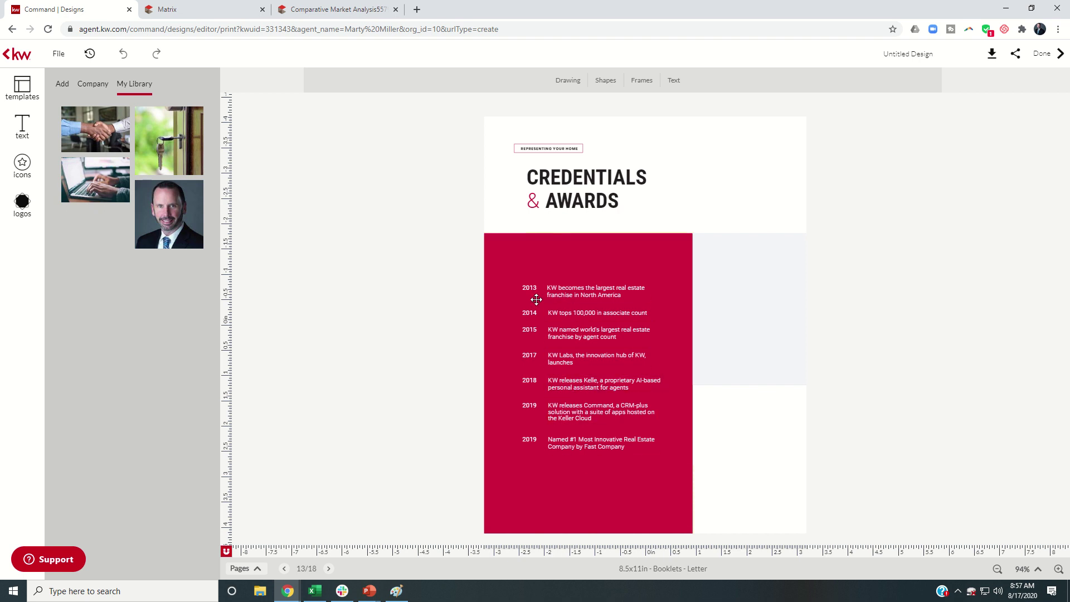
# Step through pages 14, 15 and 16 to reach page 17, The Bottom Line
pyautogui.click(329, 568)
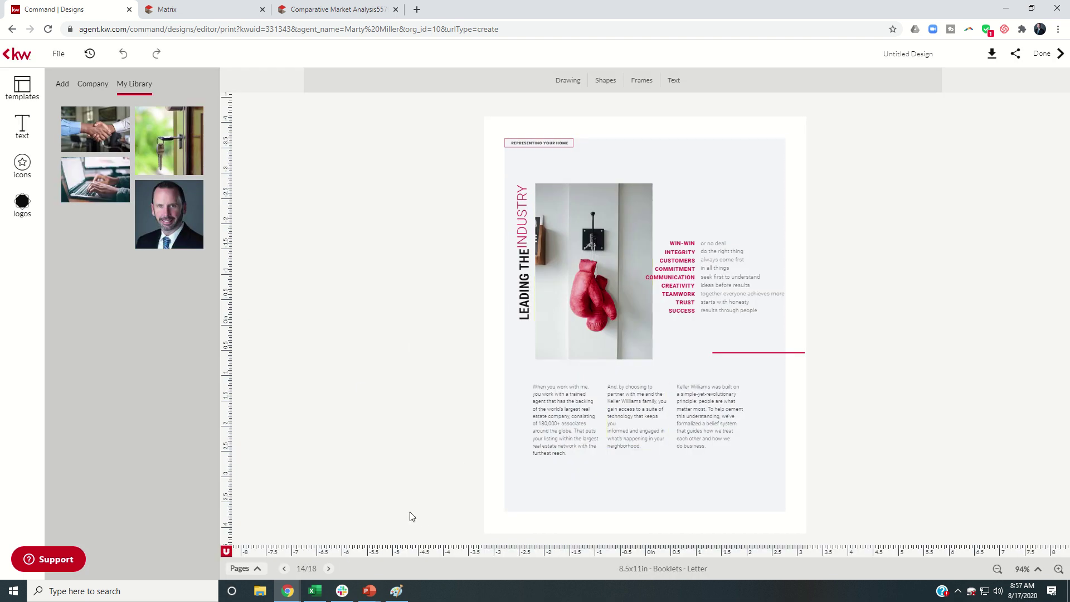
pyautogui.click(328, 569)
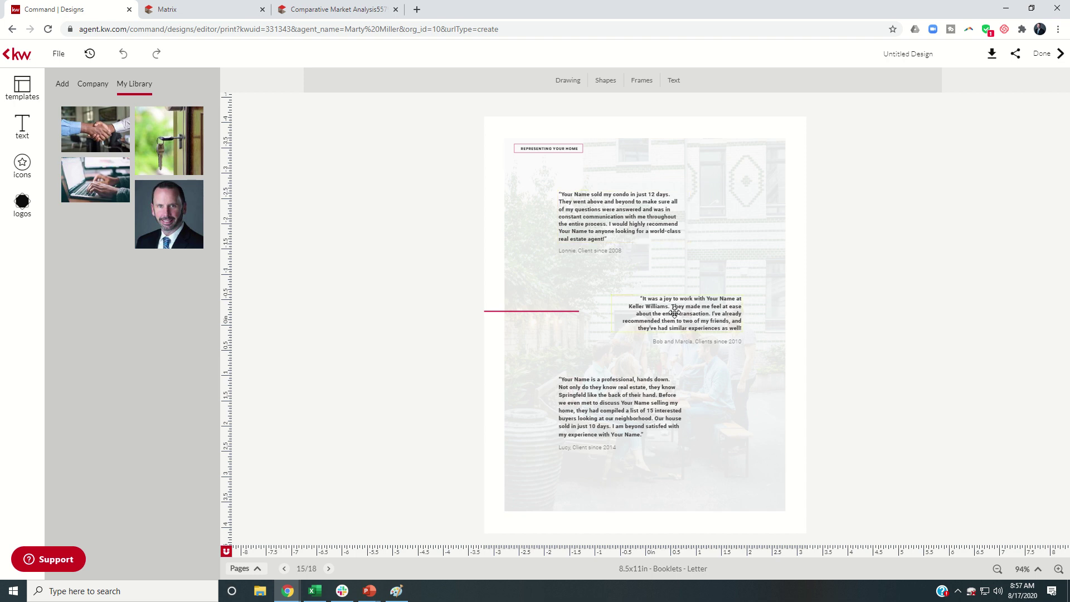
pyautogui.click(328, 568)
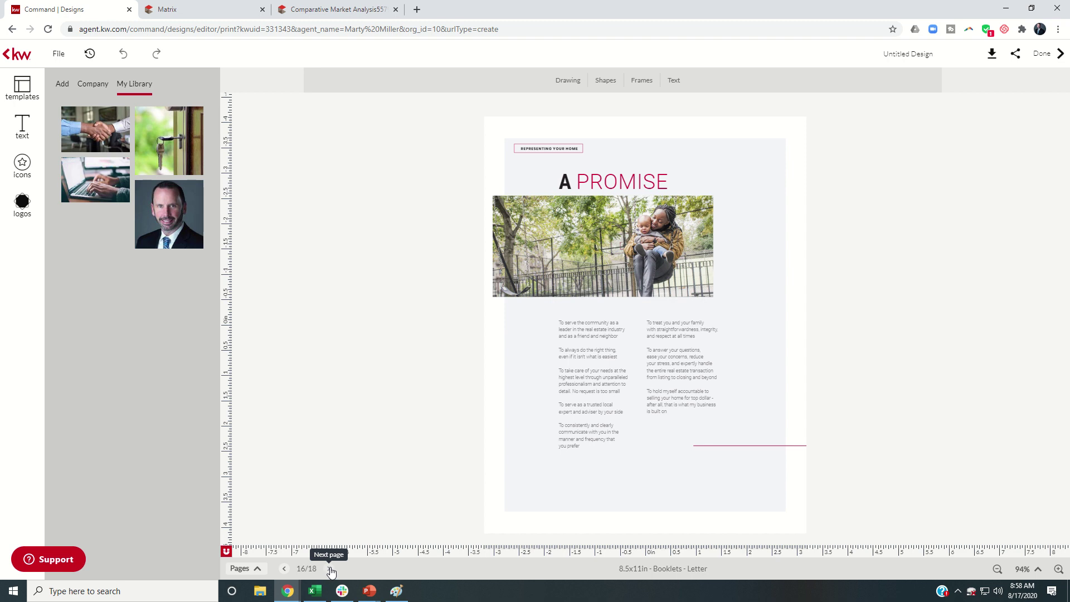
pyautogui.click(329, 568)
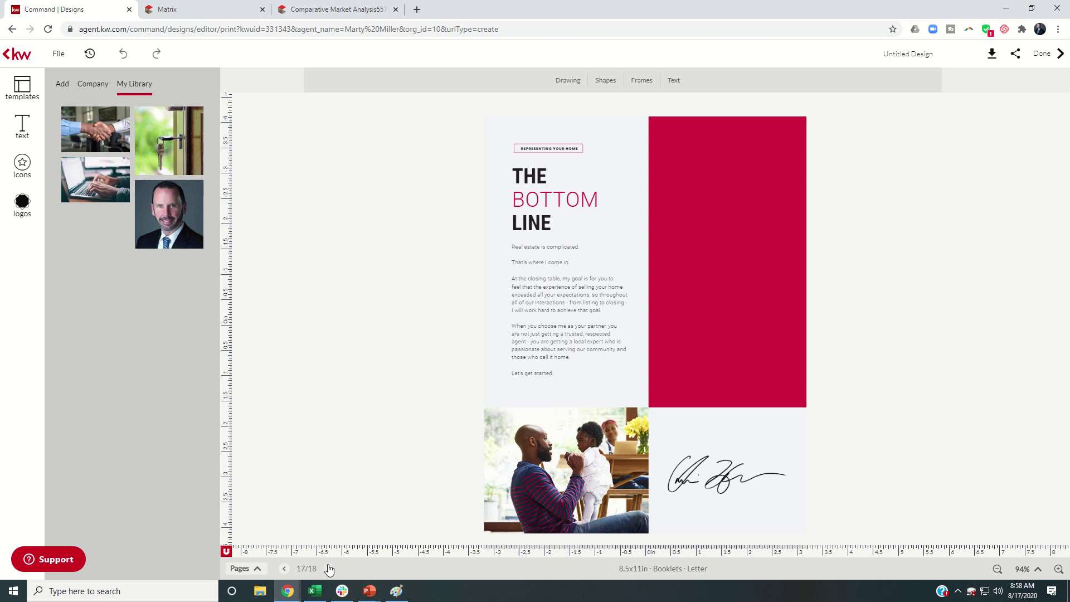
# Go to the final contact page and change its dark background to white
pyautogui.click(328, 568)
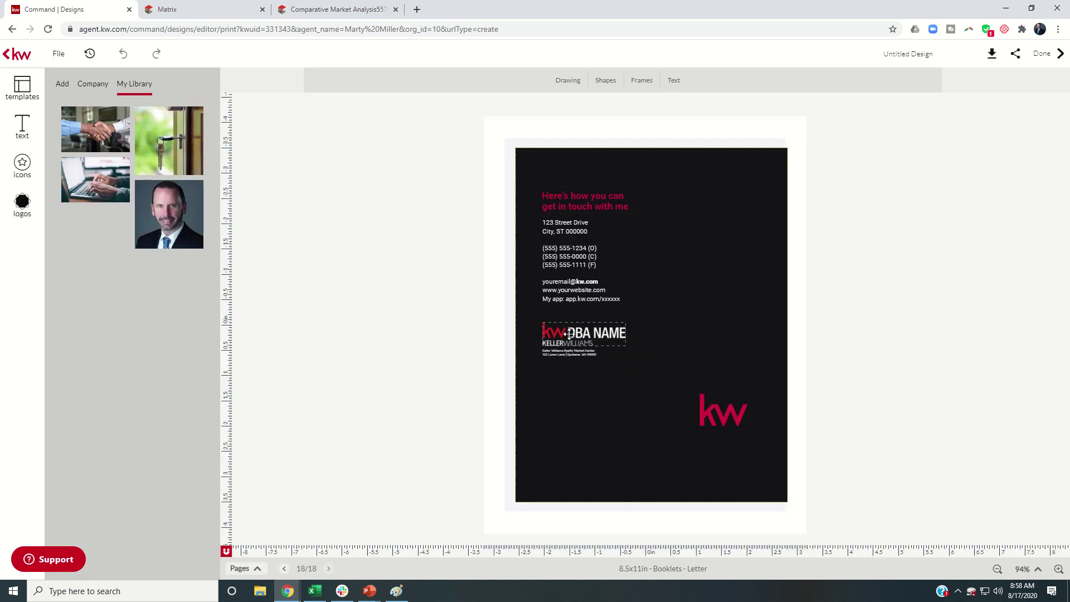
pyautogui.click(652, 267)
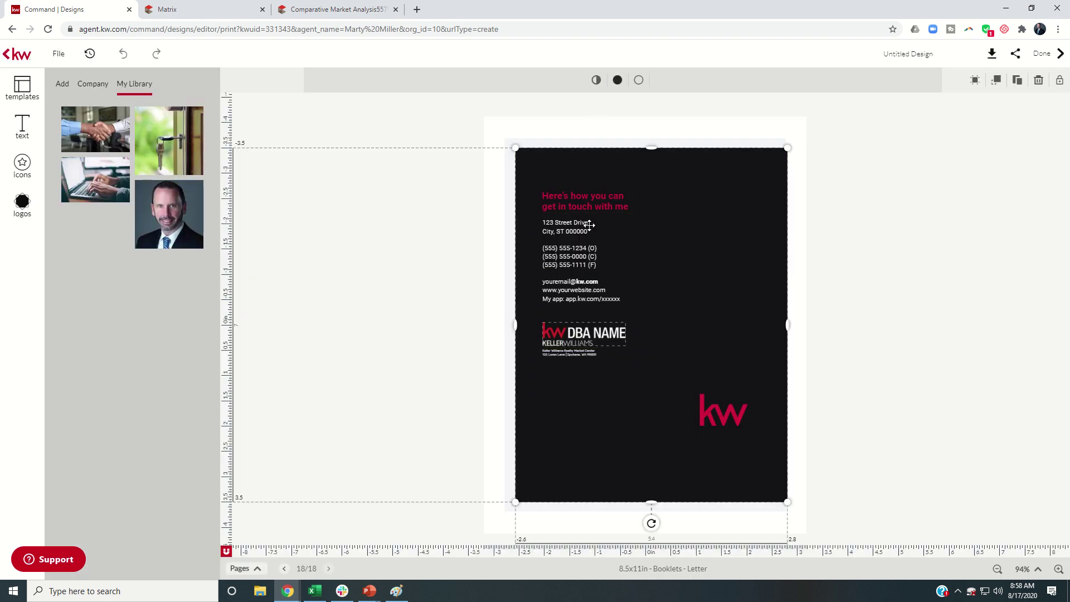
pyautogui.click(617, 80)
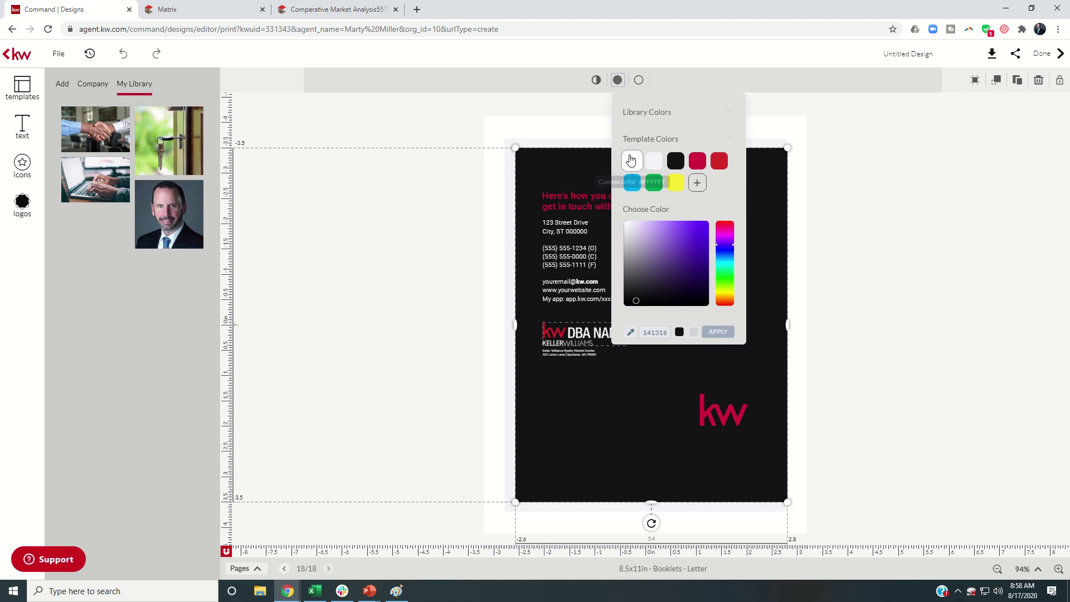
pyautogui.click(631, 163)
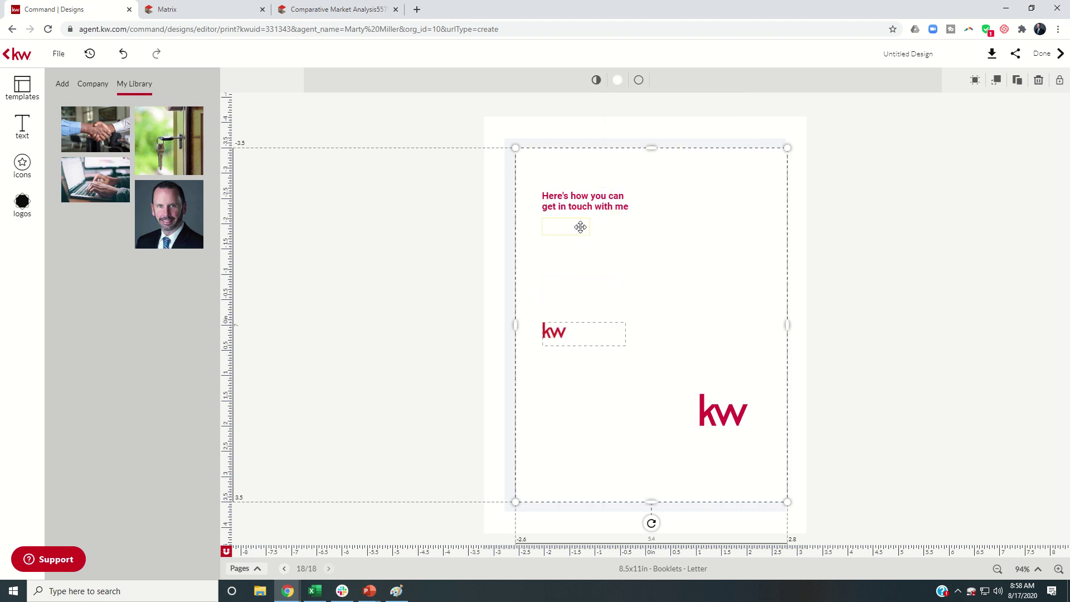
# Make the address, phone numbers, and e-mail and website text black
pyautogui.click(580, 225)
pyautogui.click(618, 82)
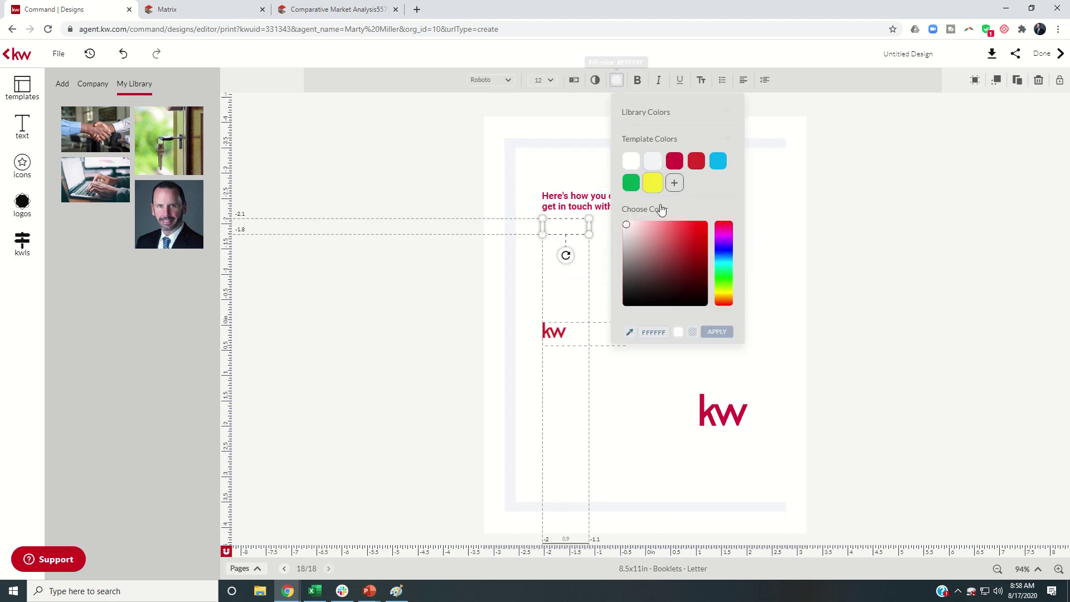
pyautogui.click(661, 113)
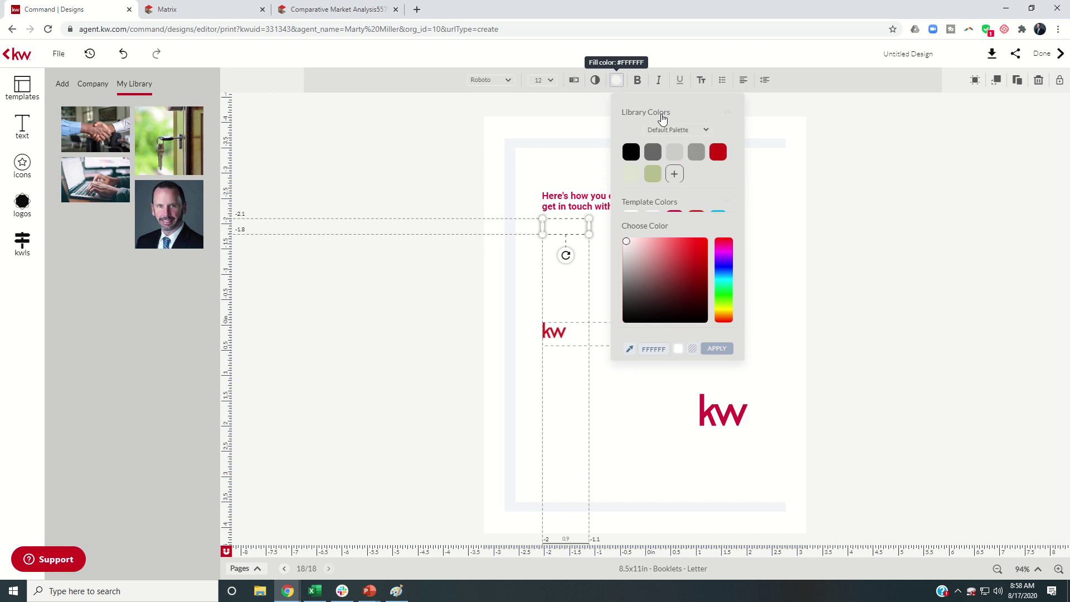
pyautogui.click(628, 151)
pyautogui.click(577, 256)
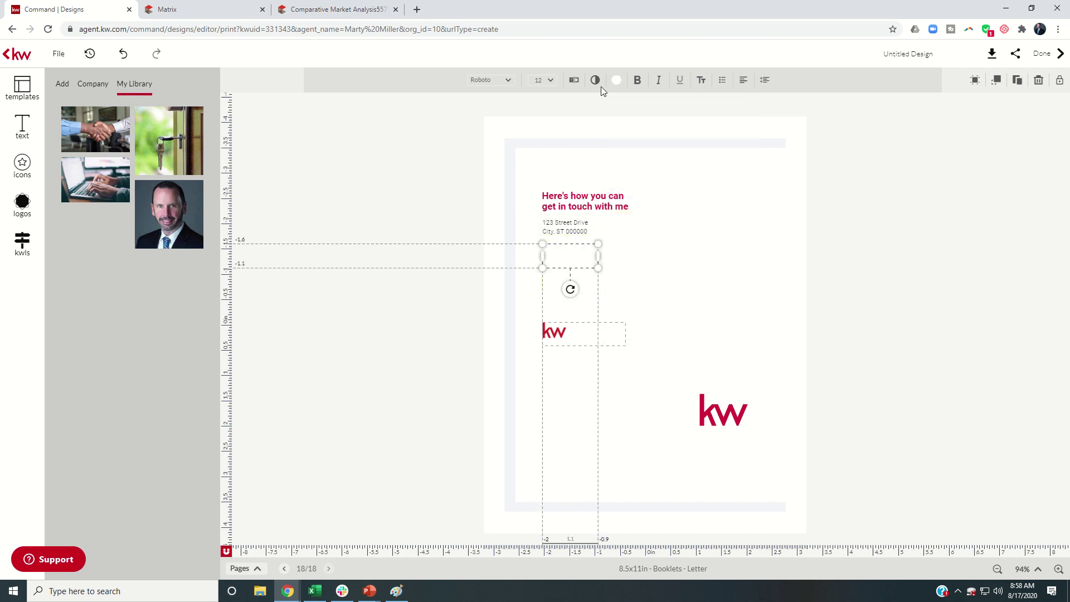
pyautogui.click(616, 80)
pyautogui.click(568, 286)
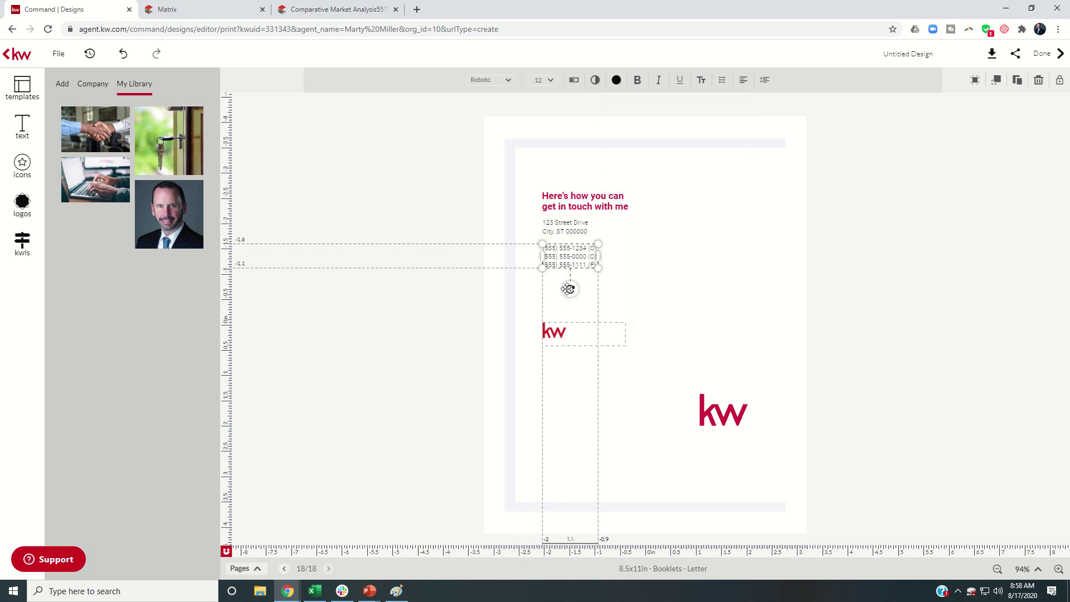
pyautogui.click(567, 286)
pyautogui.click(616, 80)
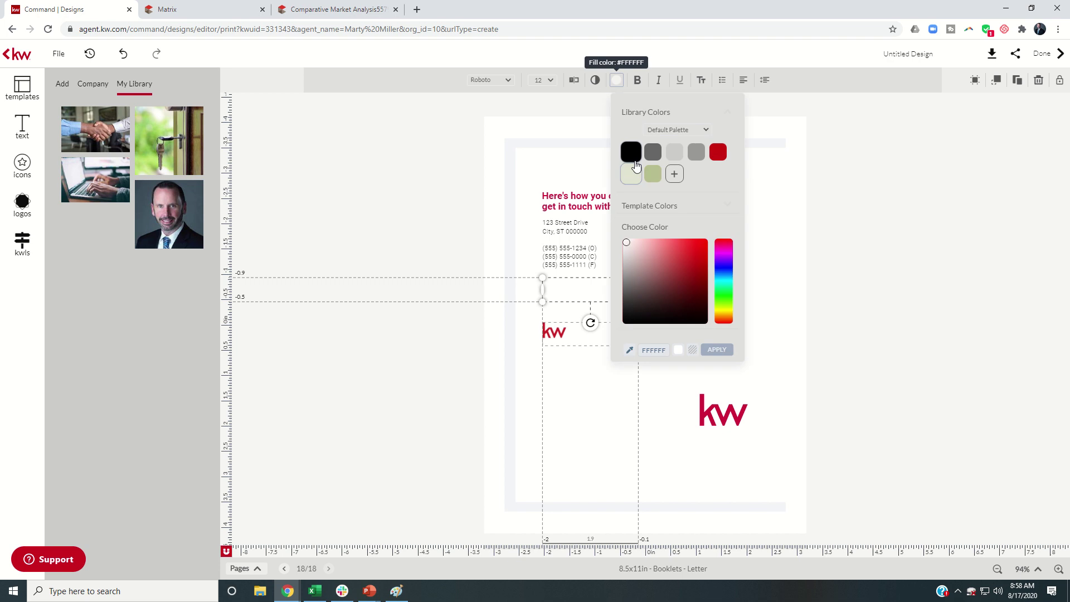
pyautogui.click(628, 150)
pyautogui.click(562, 310)
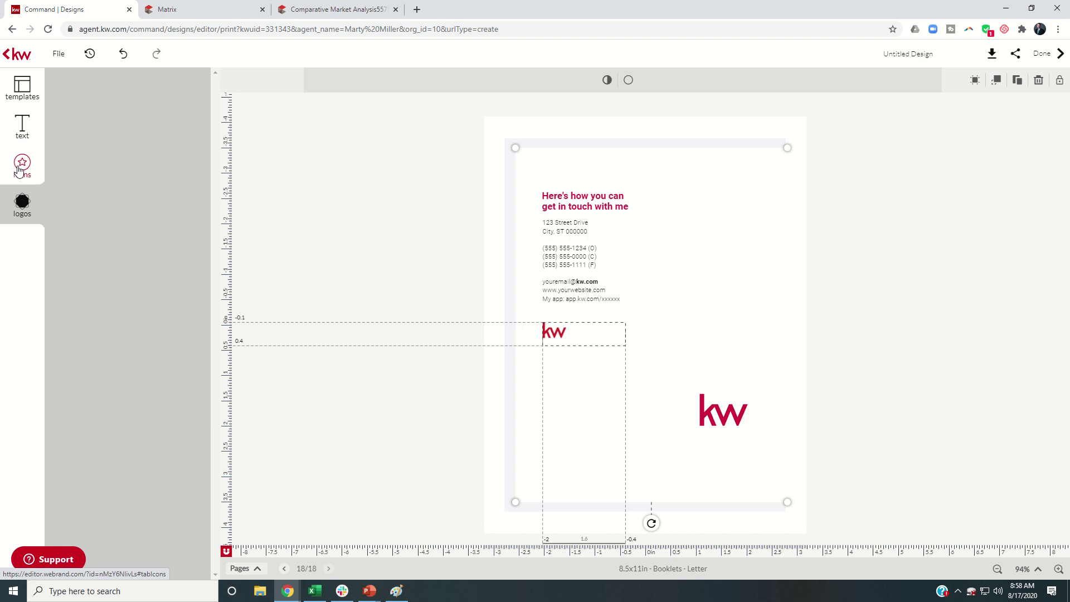
# Delete the small kw logo and put a shrunken KW PLATINUM logo under the contact text
pyautogui.click(276, 218)
pyautogui.click(550, 332)
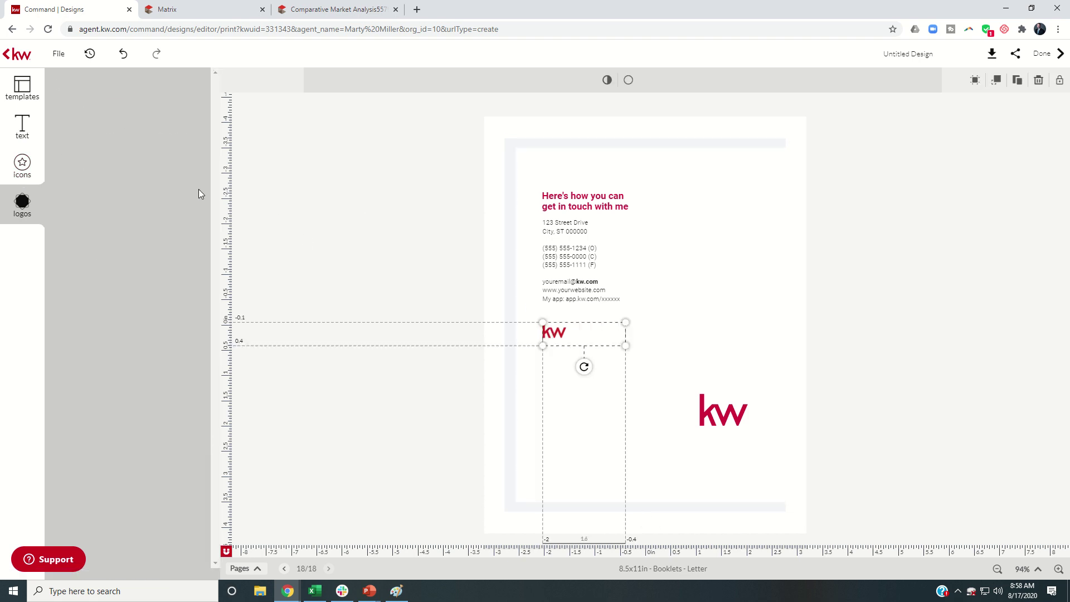
pyautogui.click(401, 289)
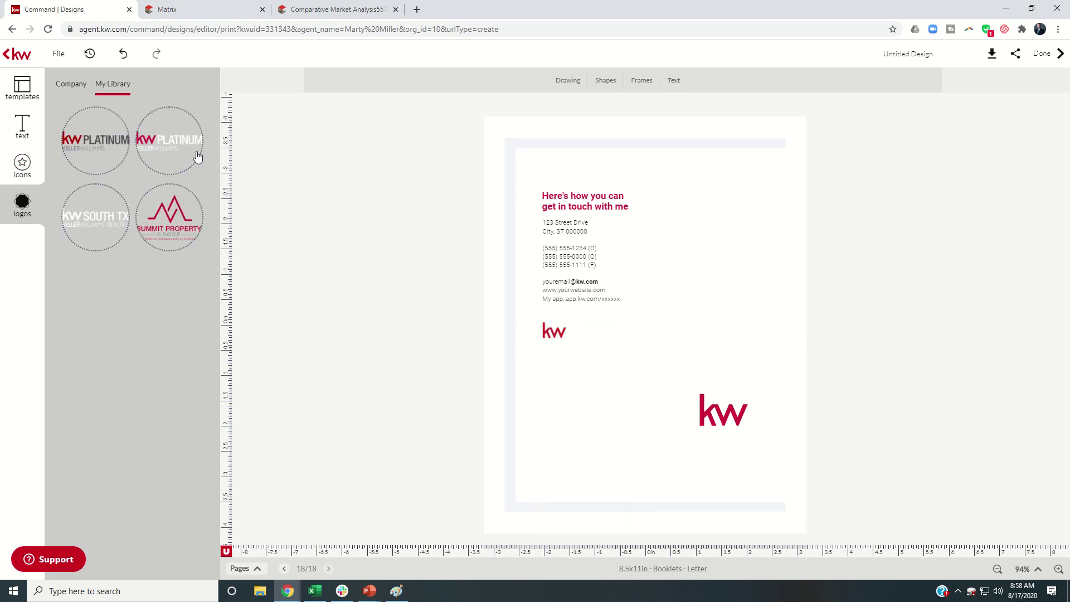
pyautogui.click(554, 329)
pyautogui.press('Delete')
pyautogui.click(106, 138)
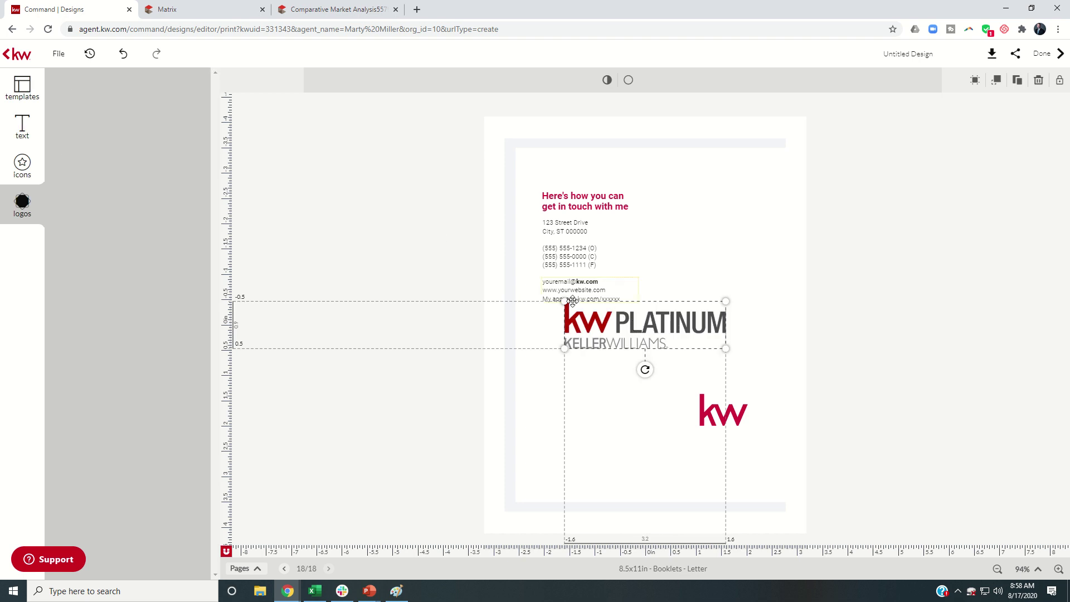
pyautogui.moveTo(562, 300)
pyautogui.mouseDown()
pyautogui.moveTo(634, 328)
pyautogui.moveTo(569, 318)
pyautogui.mouseUp()
pyautogui.click(440, 256)
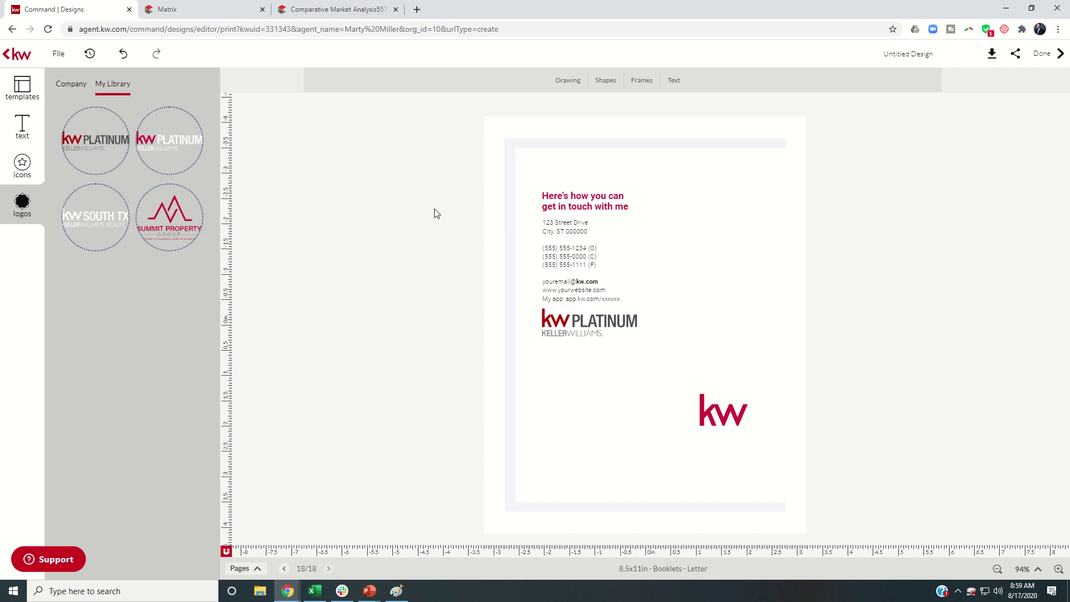
# Step back through the booklet to page 14 of 18
pyautogui.click(285, 568)
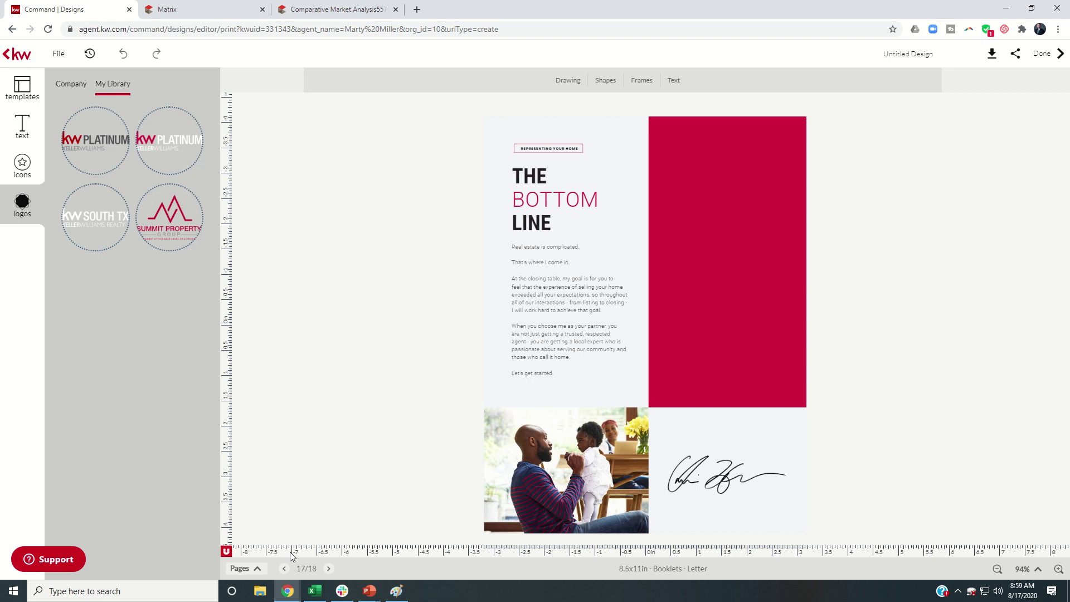
pyautogui.click(284, 569)
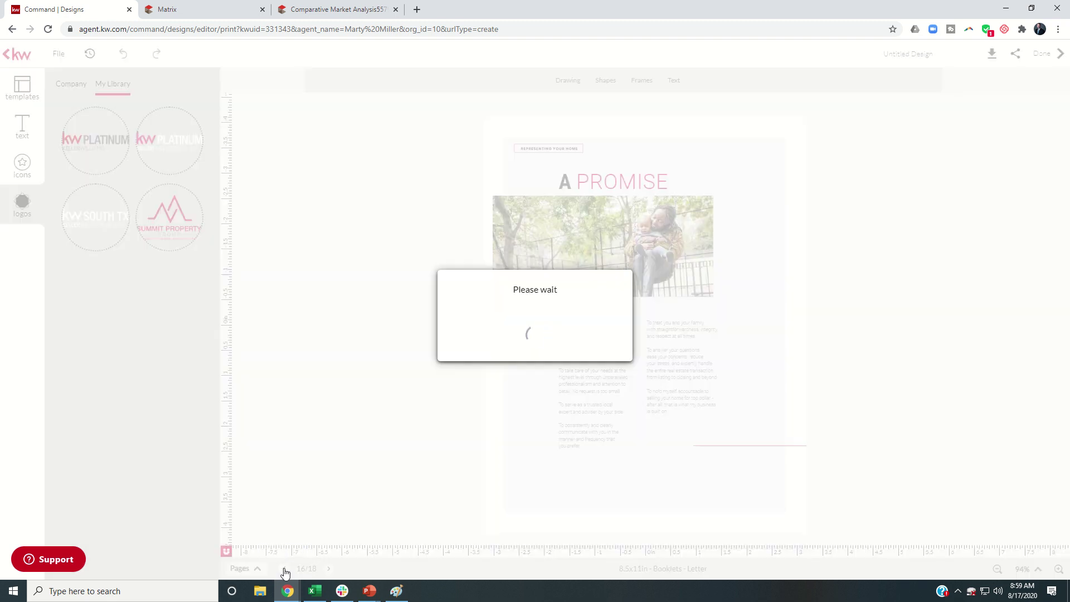
pyautogui.click(284, 568)
pyautogui.click(284, 568)
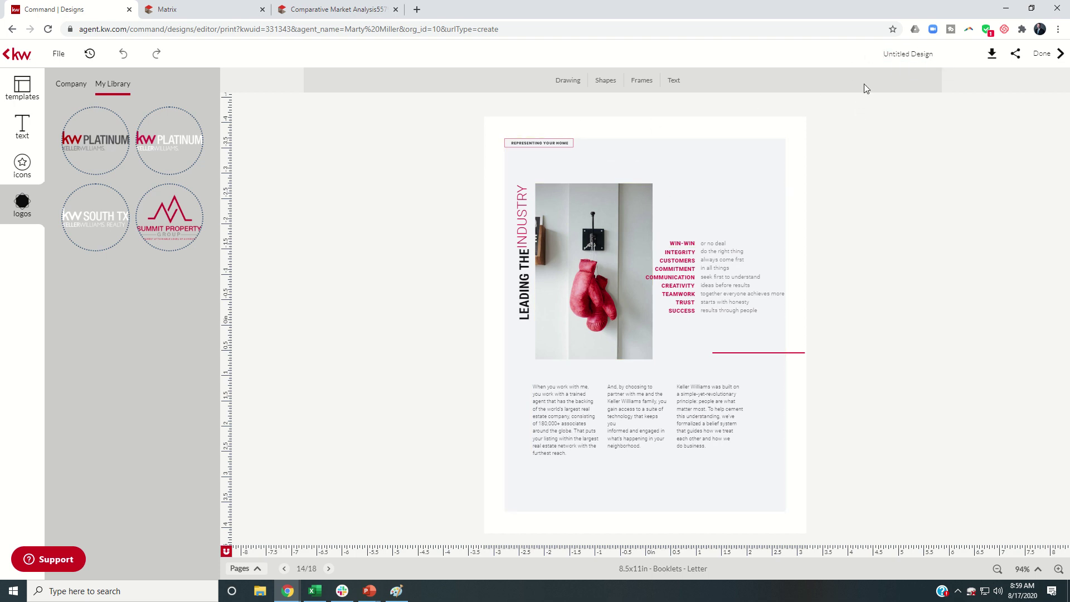
# Rename the Untitled Design to 'PreListing Packet' so it saves
pyautogui.click(940, 57)
pyautogui.write('PreListing Packet')
pyautogui.click(778, 120)
pyautogui.click(460, 151)
# Download all designs via Get PDF at High resolution print quality
pyautogui.click(987, 54)
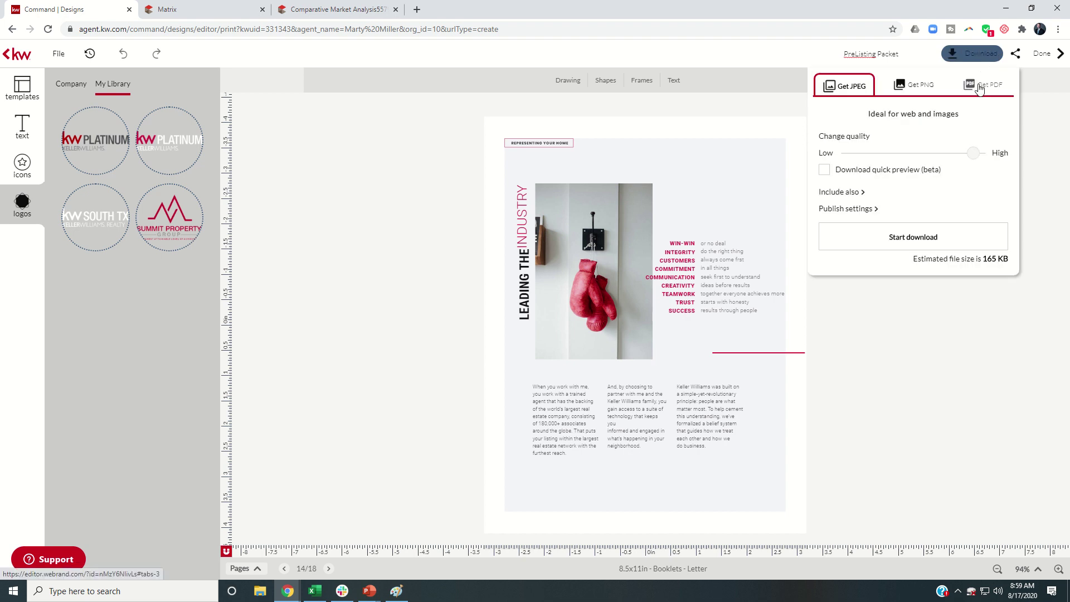
pyautogui.click(978, 88)
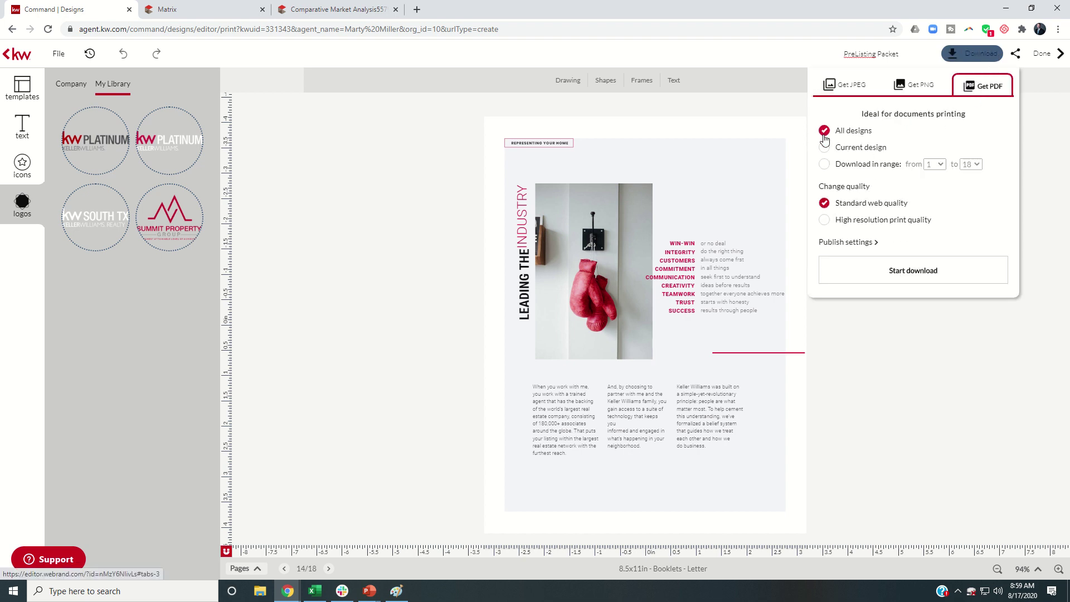
pyautogui.click(825, 221)
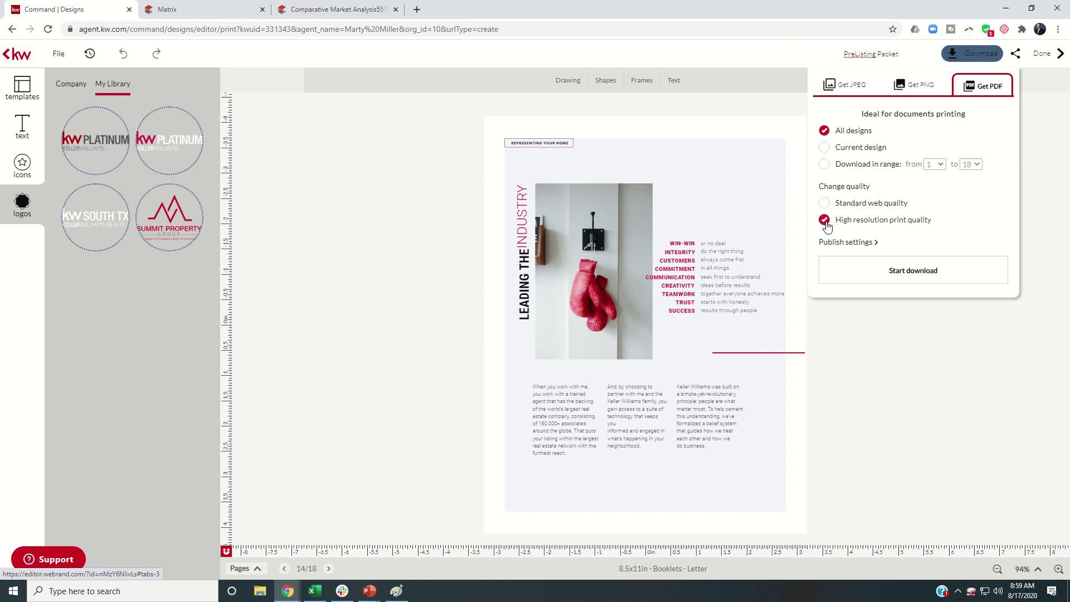
pyautogui.click(849, 244)
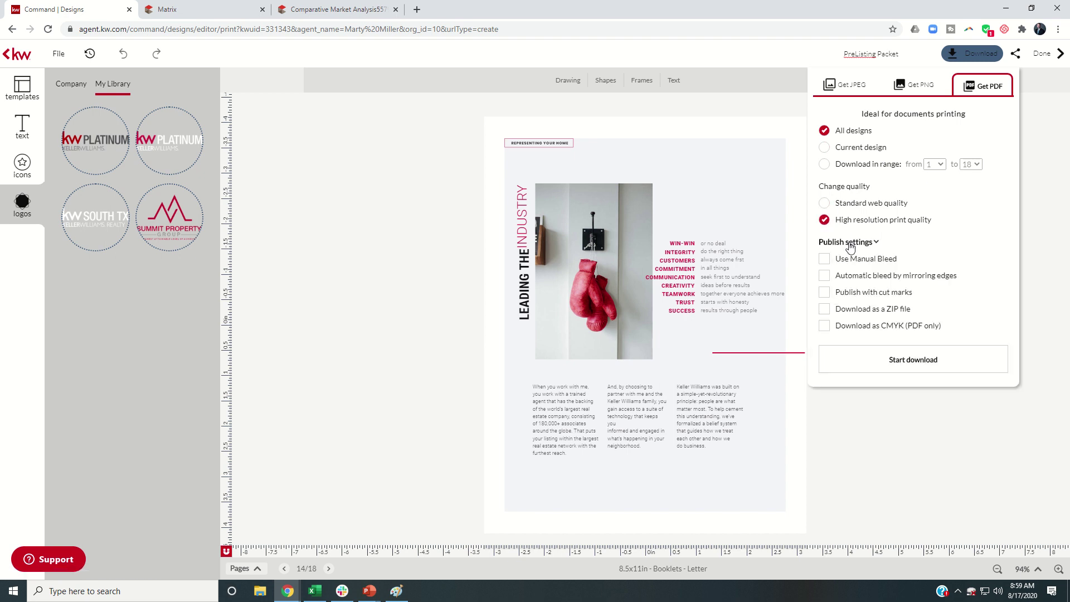
pyautogui.click(849, 244)
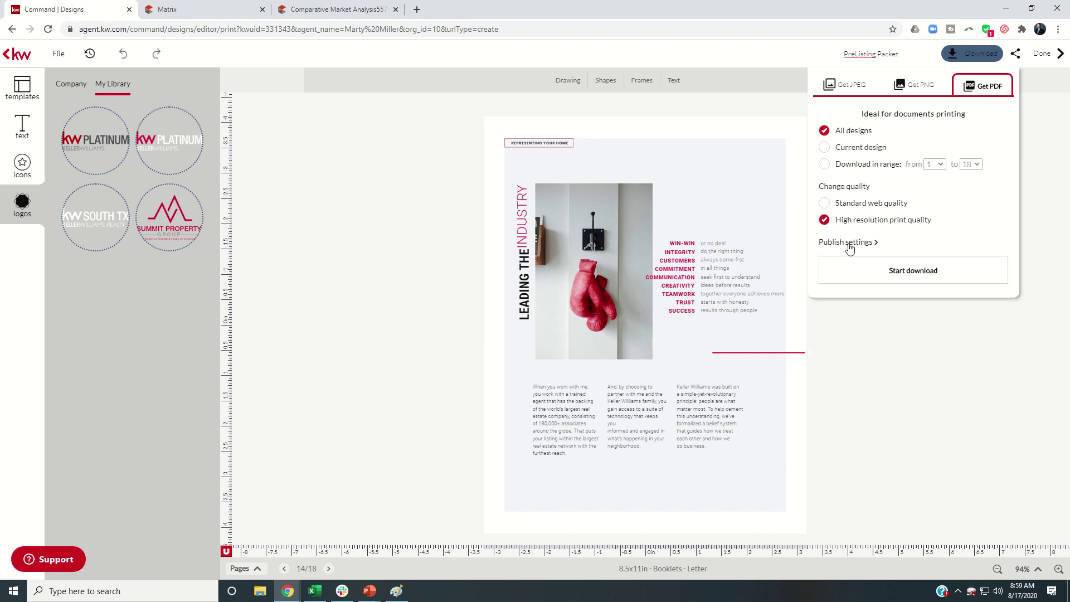
pyautogui.click(893, 274)
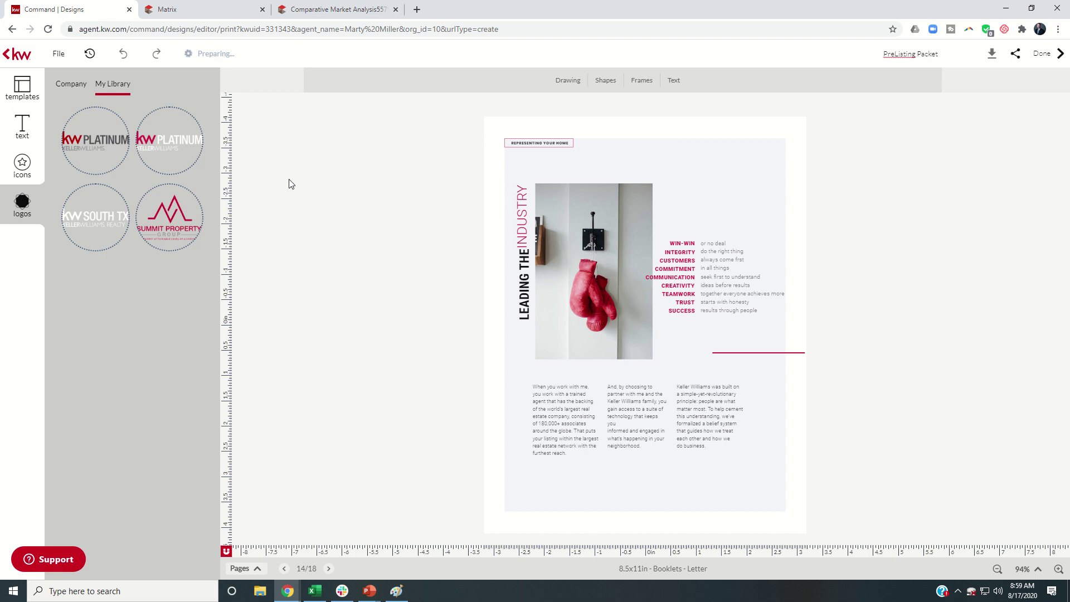
# Exit the editor with Done and reopen the PreListing Packet card from My Design Templates
pyautogui.click(1036, 57)
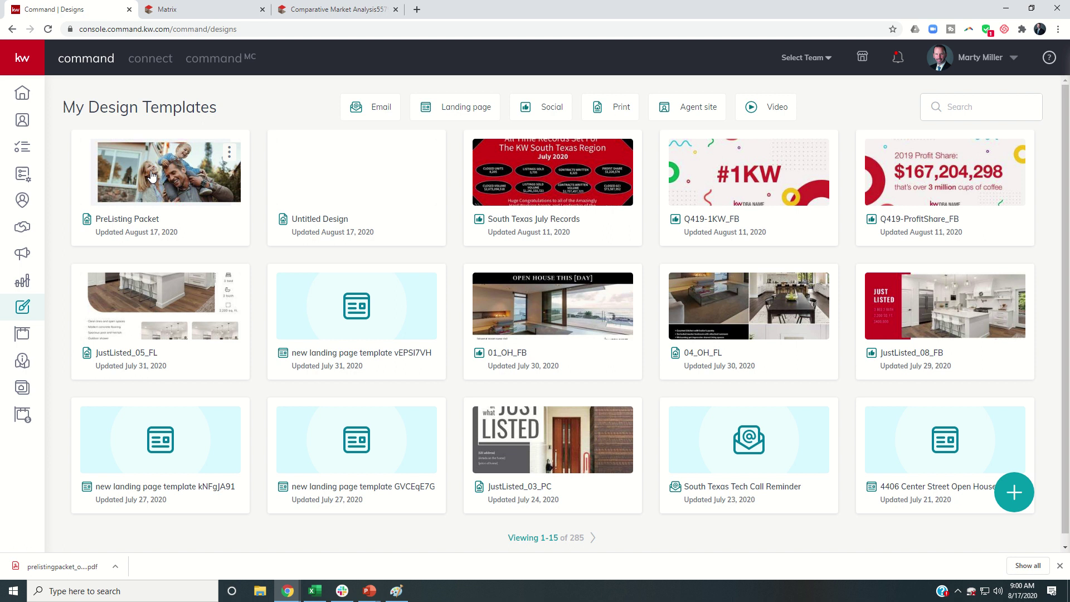
pyautogui.click(152, 176)
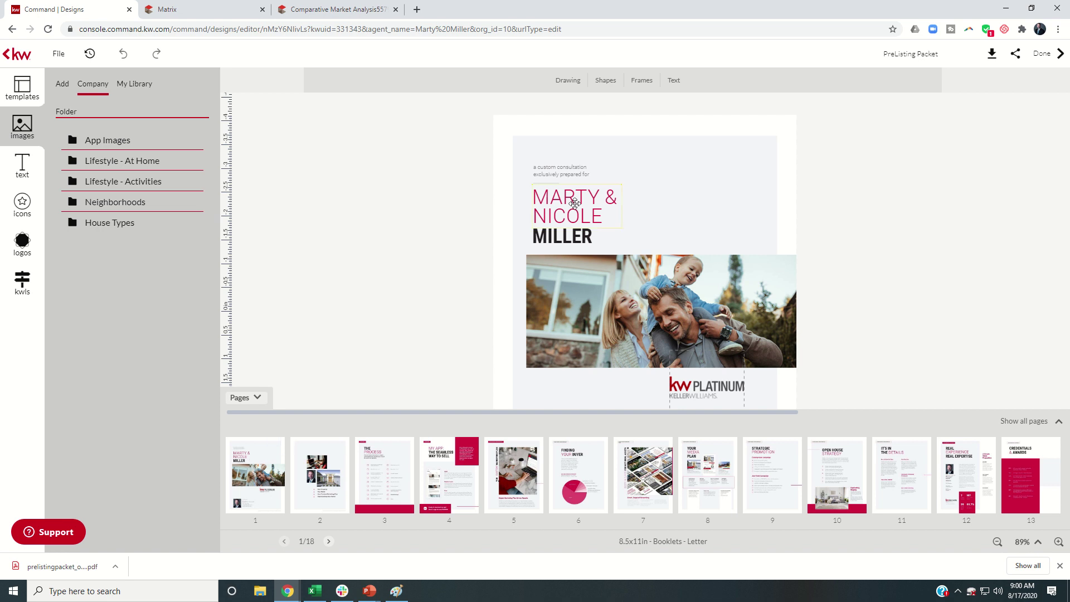
pyautogui.click(578, 203)
pyautogui.click(566, 240)
pyautogui.click(572, 206)
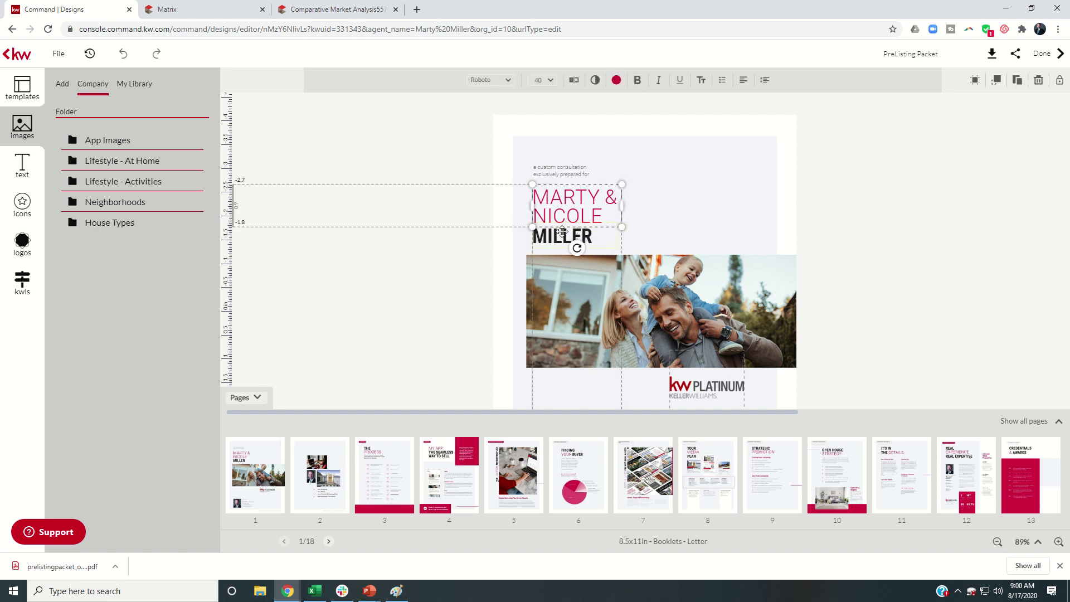
pyautogui.click(559, 234)
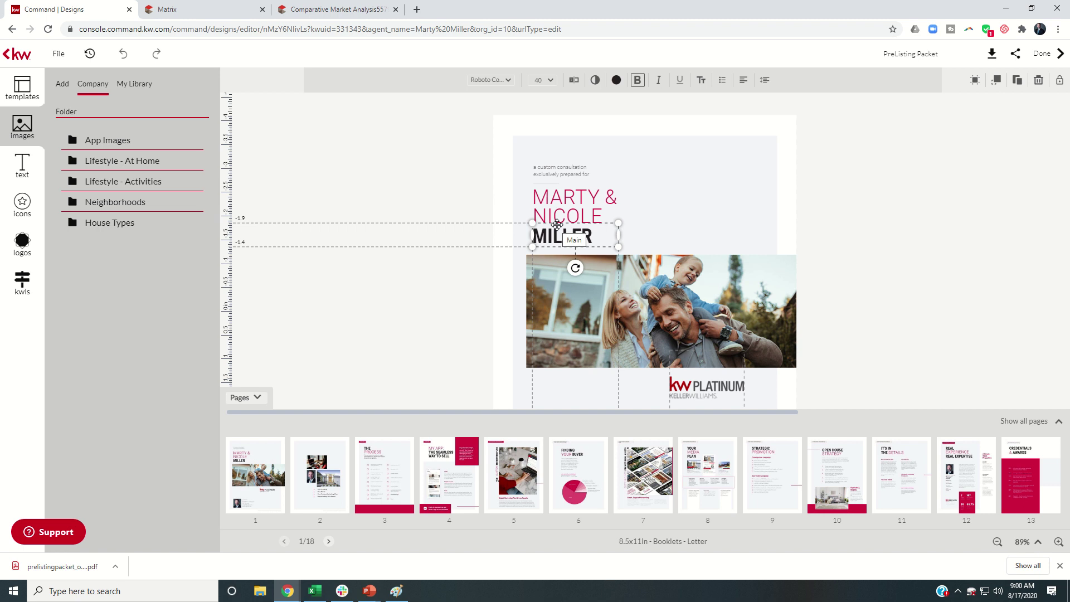
pyautogui.click(437, 182)
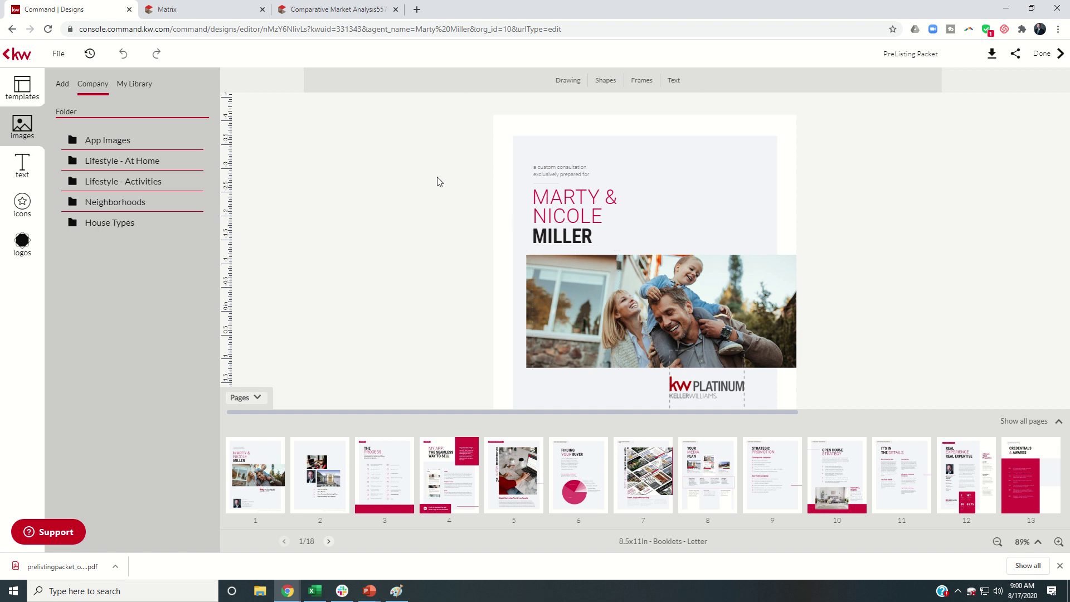